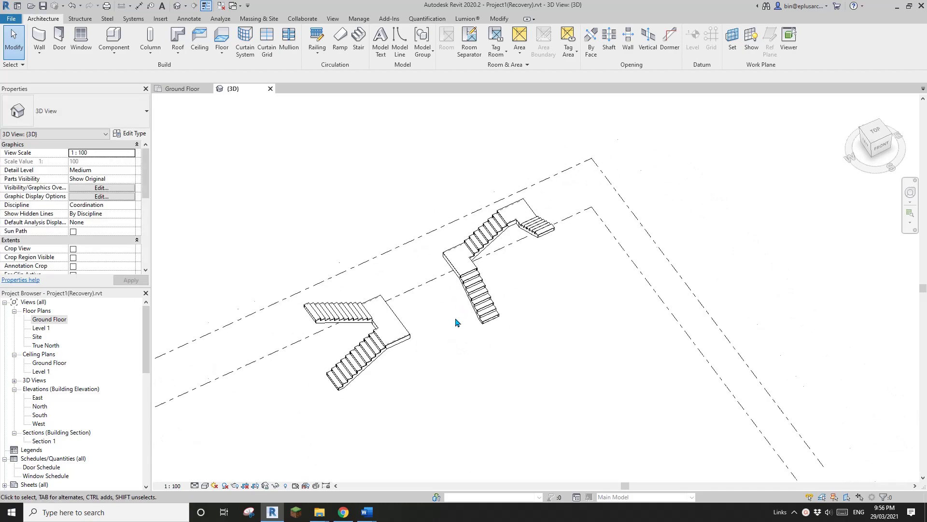
# Step: Export the Ground Floor plan to the Desktop as AutoCAD 2018 DWG file 20210329.dwg, replacing the existing file
pyautogui.keyDown('shift'); pyautogui.moveTo(453, 334); pyautogui.dragTo(422, 335, button='middle'); pyautogui.keyUp('shift')
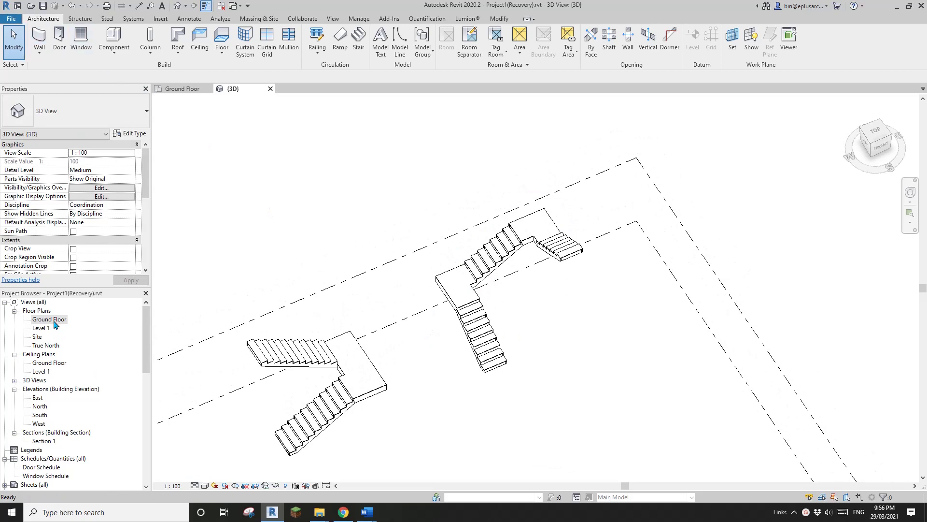
pyautogui.doubleClick(49, 319)
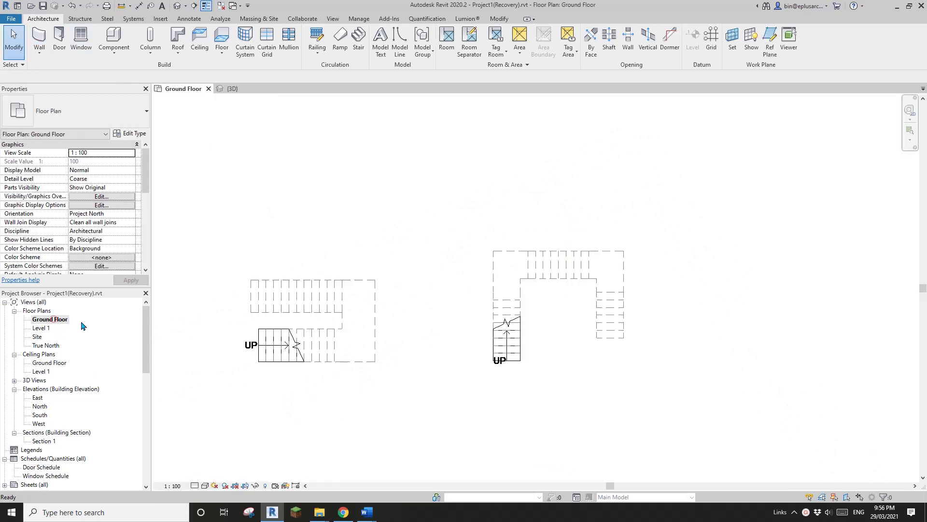
pyautogui.click(12, 18)
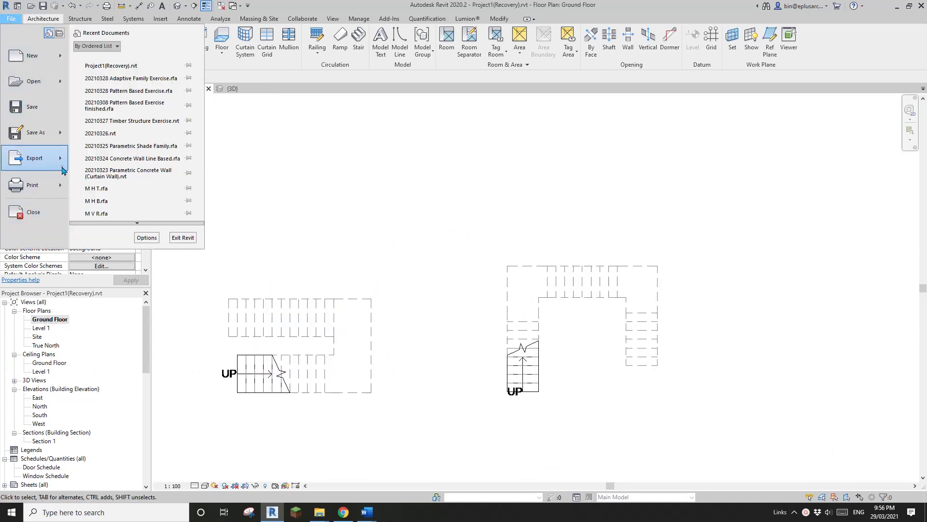
pyautogui.moveTo(53, 160)
pyautogui.moveTo(120, 57)
pyautogui.click(221, 51)
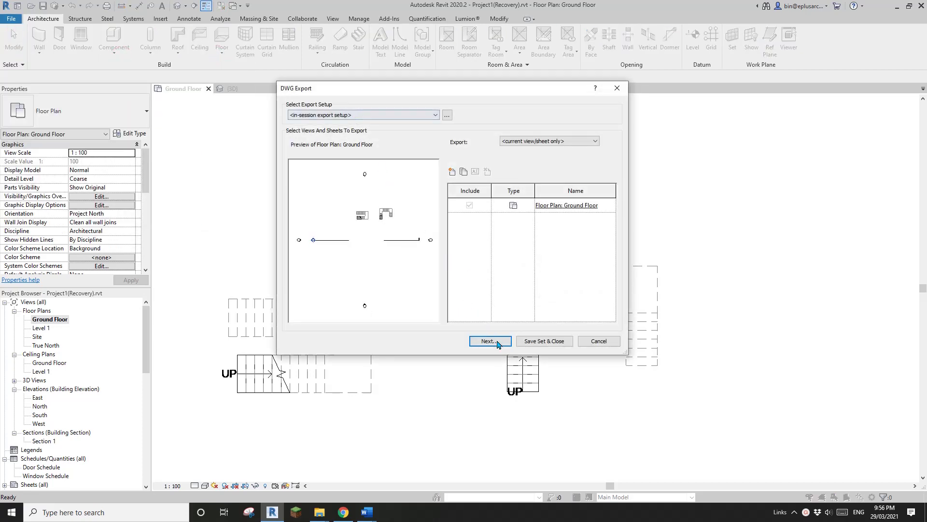
pyautogui.click(498, 344)
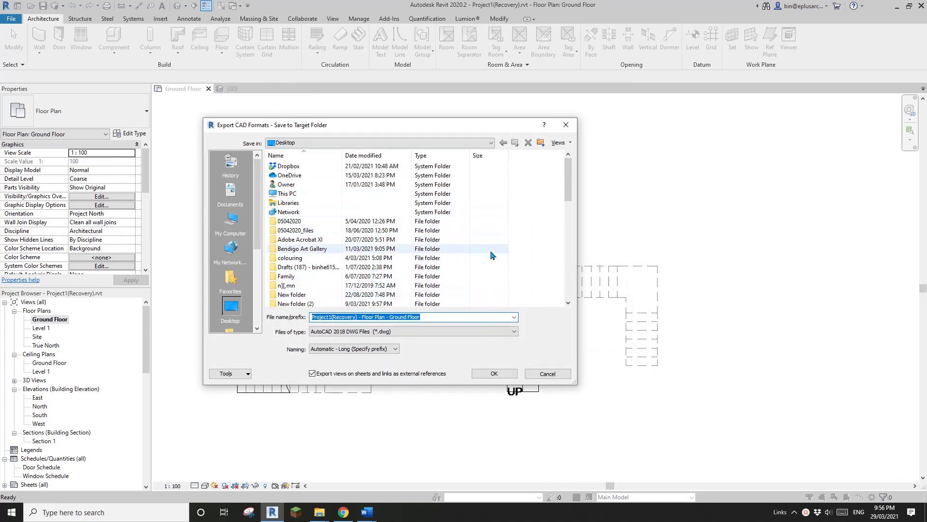
pyautogui.write('20210329.dwg')
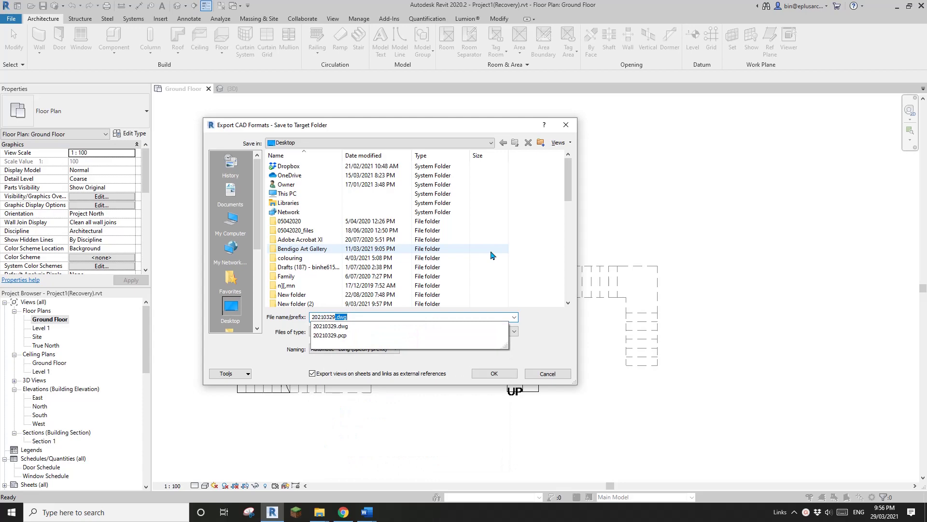
pyautogui.press('Return')
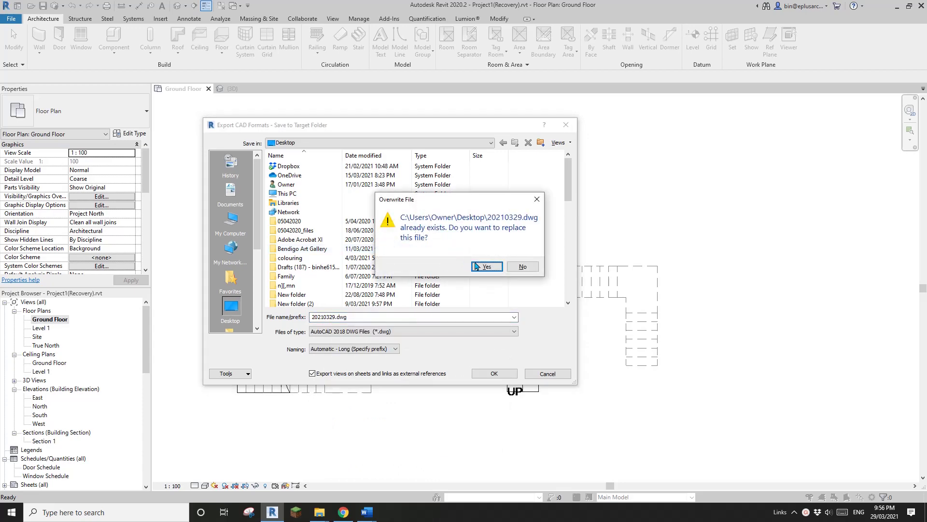
pyautogui.click(486, 267)
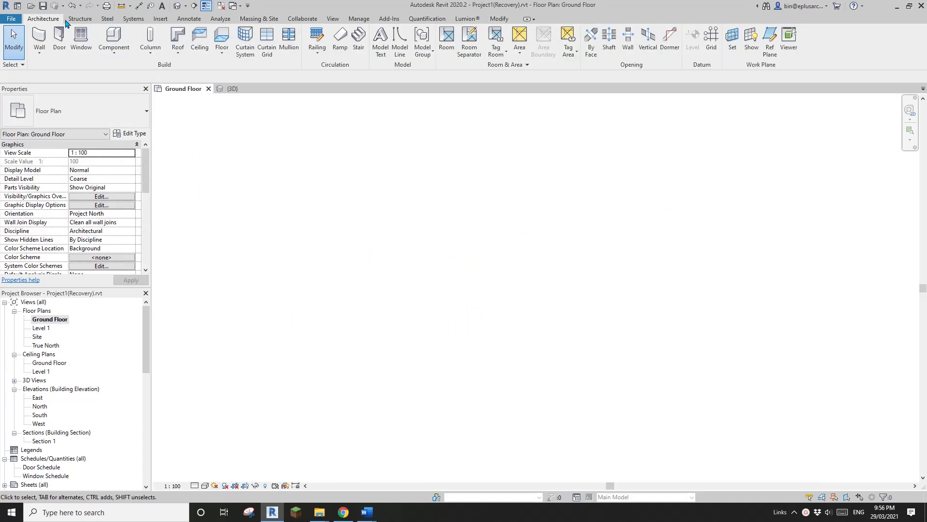
# Step: Link the CAD file 20210329.dwg into the Ground Floor plan using Auto - Origin to Internal Origin positioning
pyautogui.click(163, 20)
pyautogui.click(73, 41)
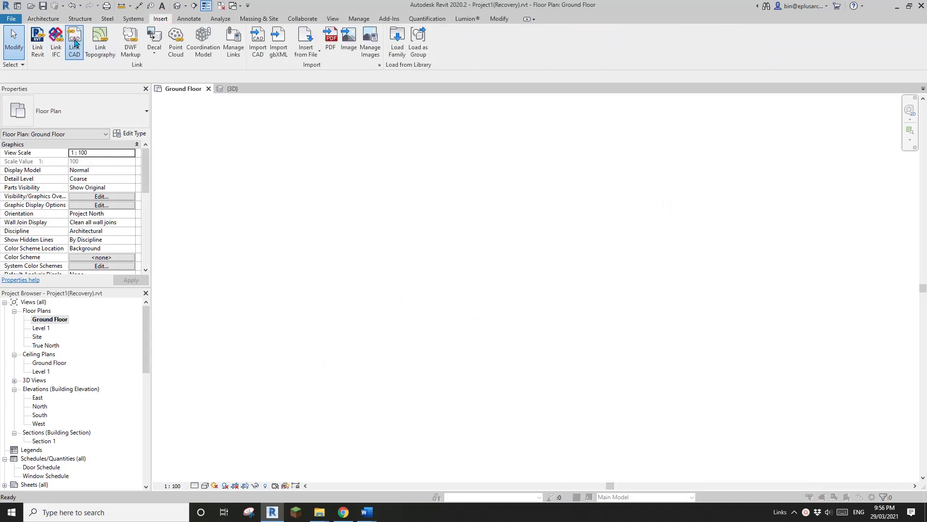
pyautogui.click(546, 234)
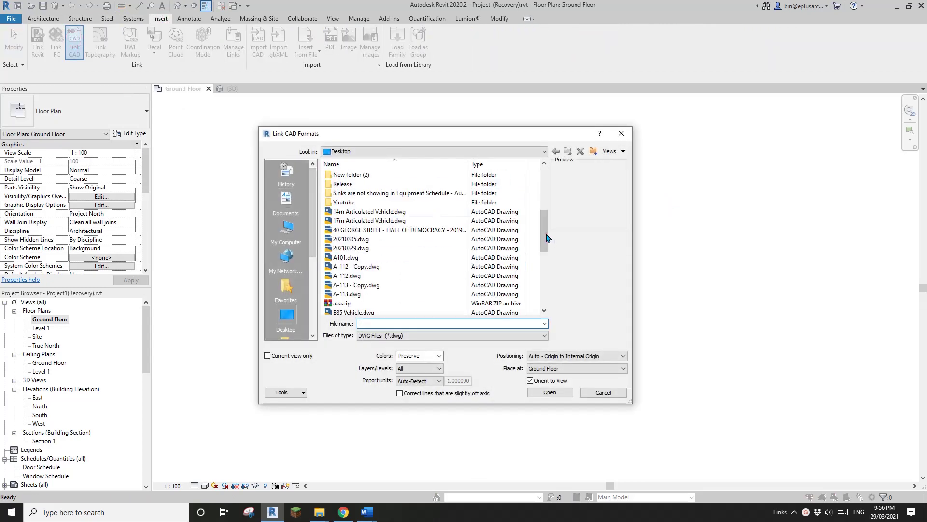
pyautogui.click(372, 249)
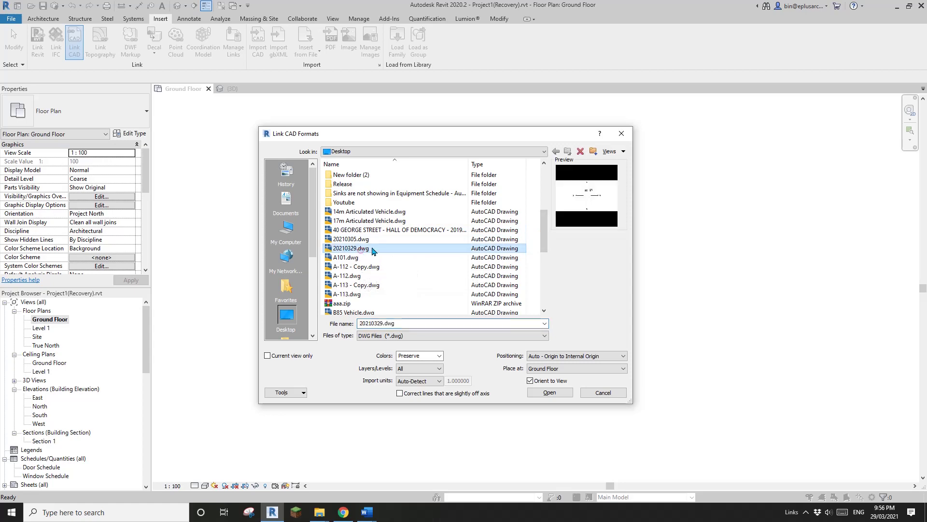
pyautogui.click(558, 393)
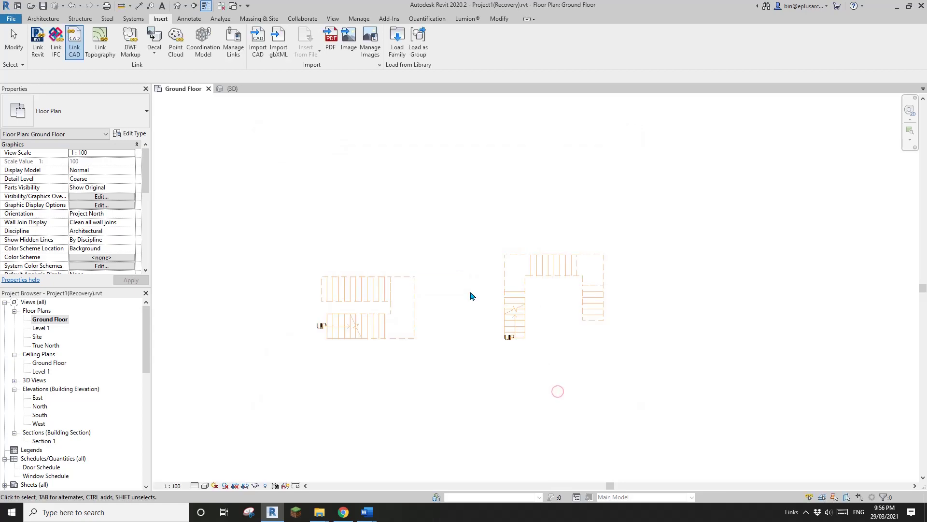
pyautogui.moveTo(482, 314); pyautogui.dragTo(437, 288, button='middle')
pyautogui.scroll(1, 432, 330)
pyautogui.moveTo(432, 330); pyautogui.dragTo(499, 358, button='middle')
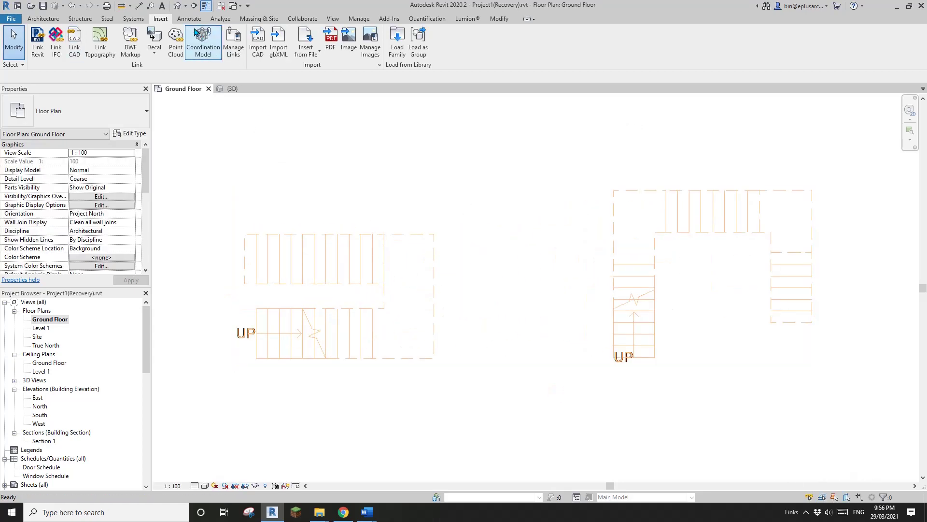
# Step: Inspect the linked stair drawing in the 3D view and again in the Ground Floor plan
pyautogui.click(177, 6)
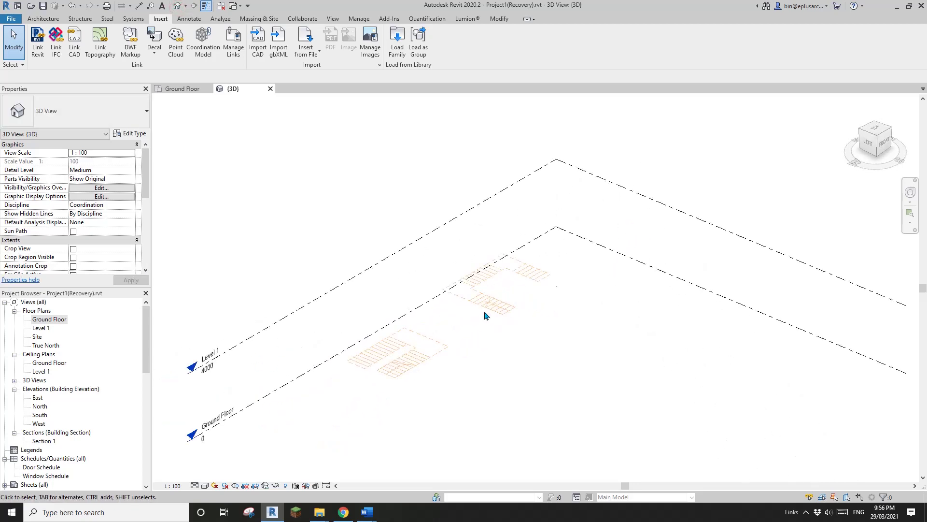
pyautogui.click(486, 308)
pyautogui.click(477, 379)
pyautogui.doubleClick(49, 320)
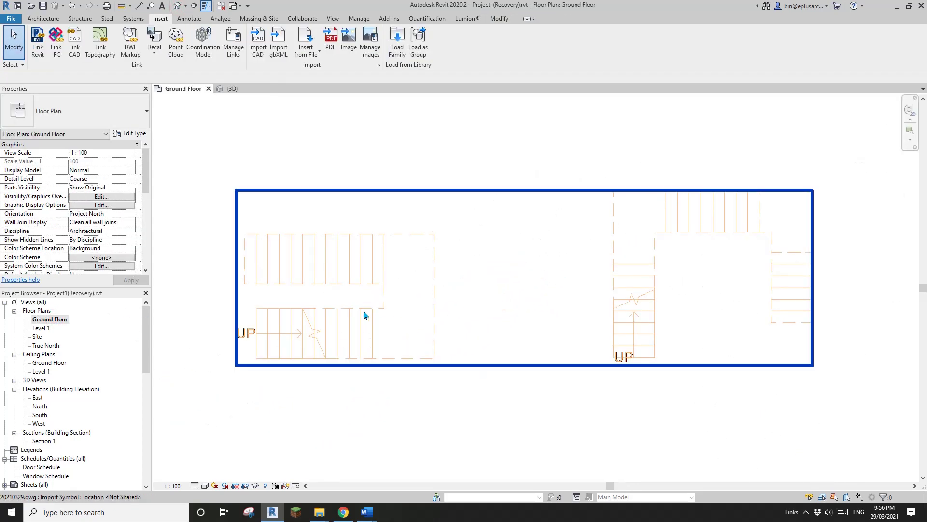
pyautogui.scroll(-2, 348, 313)
pyautogui.scroll(2, 484, 312)
pyautogui.moveTo(424, 308); pyautogui.dragTo(459, 322, button='middle')
pyautogui.scroll(-1, 471, 320)
pyautogui.scroll(1, 476, 319)
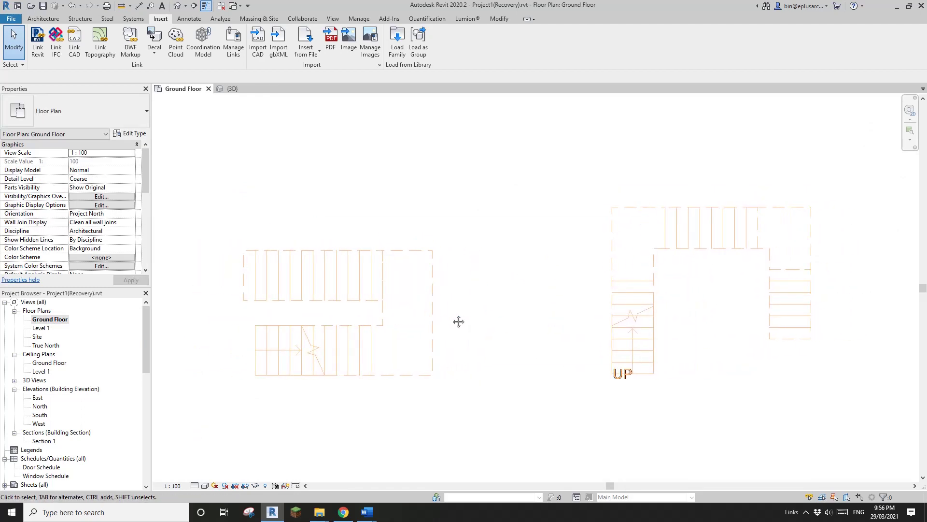
pyautogui.scroll(-1, 436, 294)
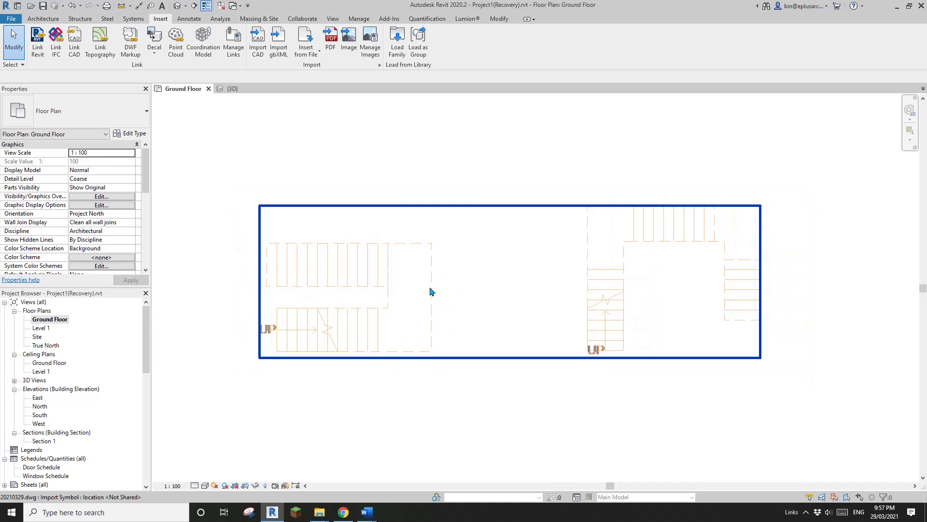
# Step: Start a new Cast-In-Place monolithic stair in the Ground Floor plan and examine the linked stair layouts
pyautogui.click(43, 19)
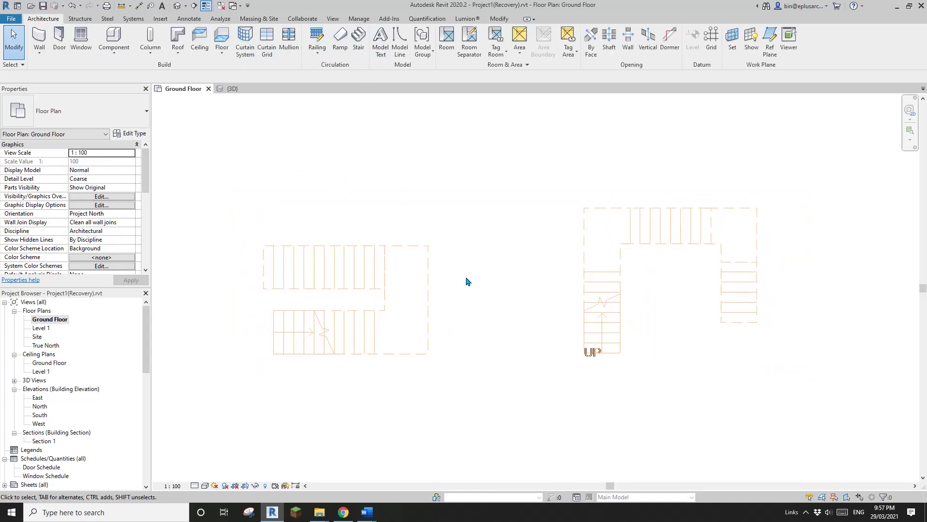
pyautogui.moveTo(388, 262); pyautogui.dragTo(383, 275, button='middle')
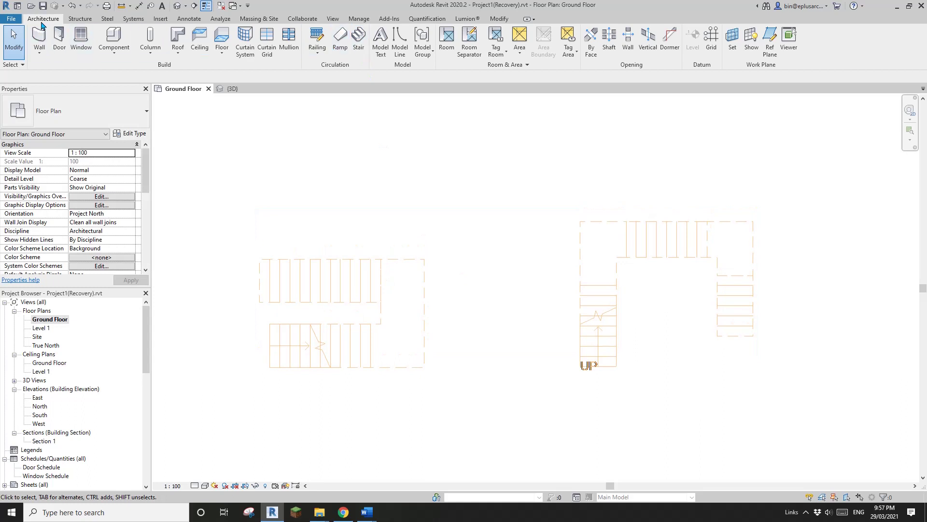
pyautogui.click(358, 39)
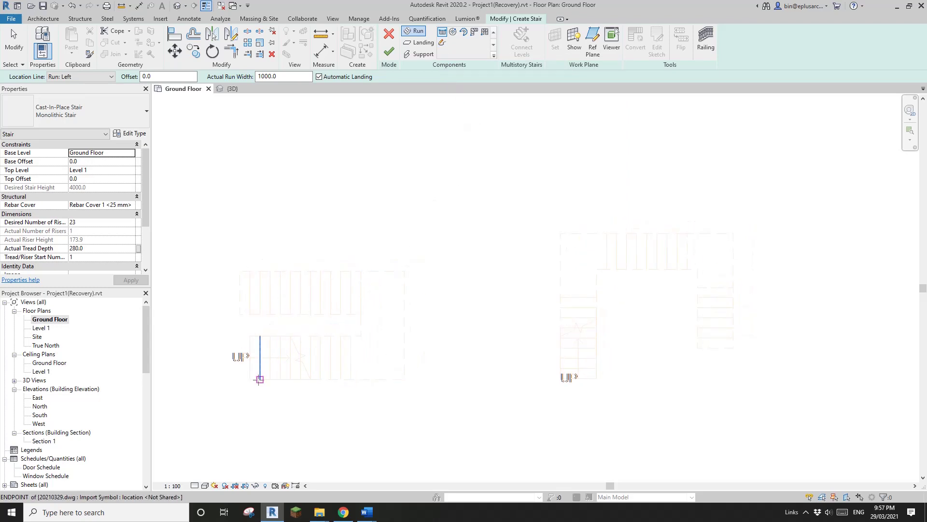
pyautogui.scroll(3, 356, 324)
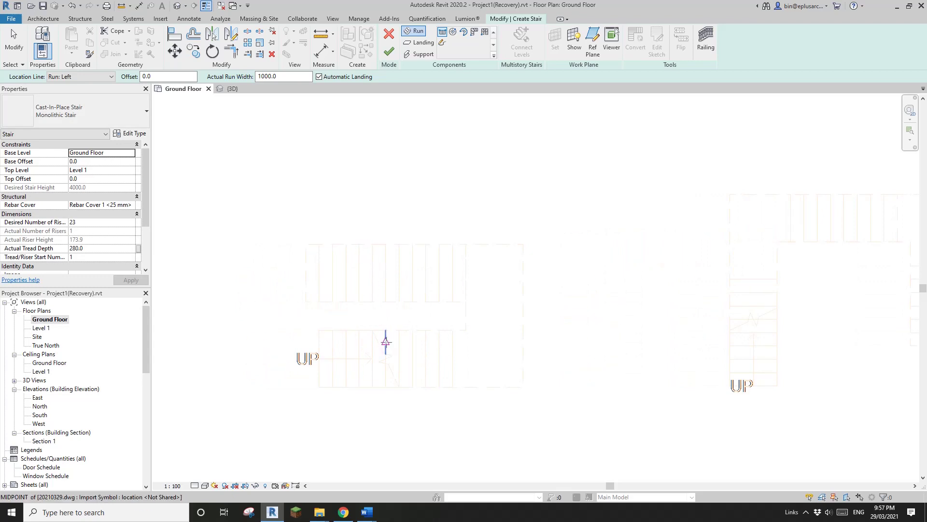
pyautogui.moveTo(457, 341); pyautogui.dragTo(448, 352, button='middle')
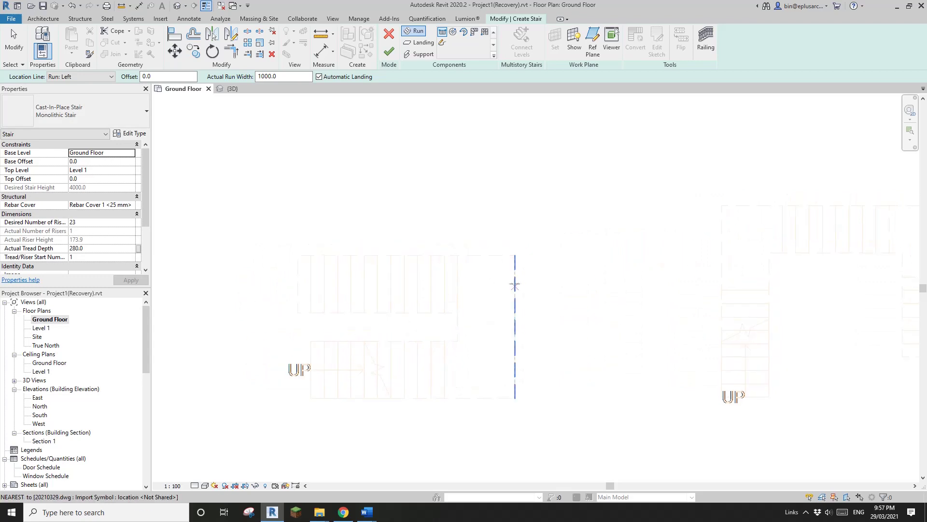
pyautogui.moveTo(514, 278); pyautogui.dragTo(505, 295, button='middle')
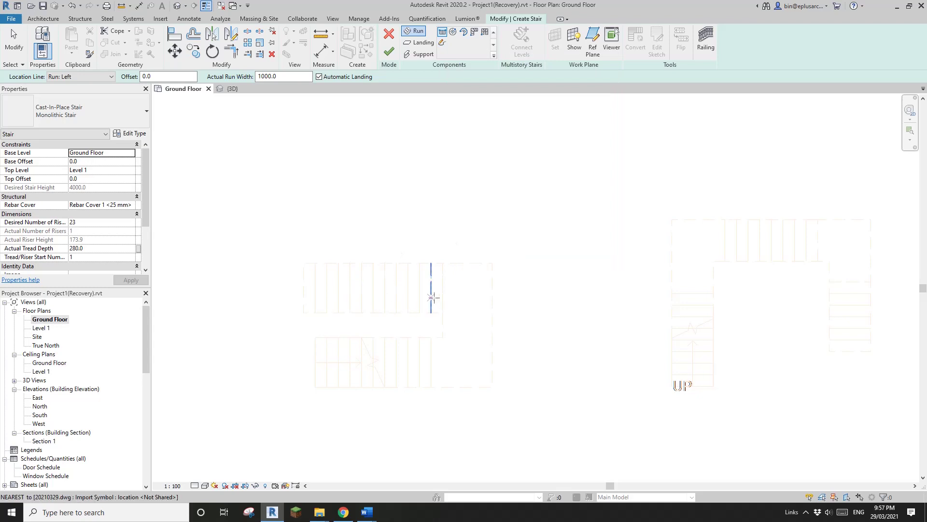
pyautogui.moveTo(403, 287); pyautogui.dragTo(311, 293, button='middle')
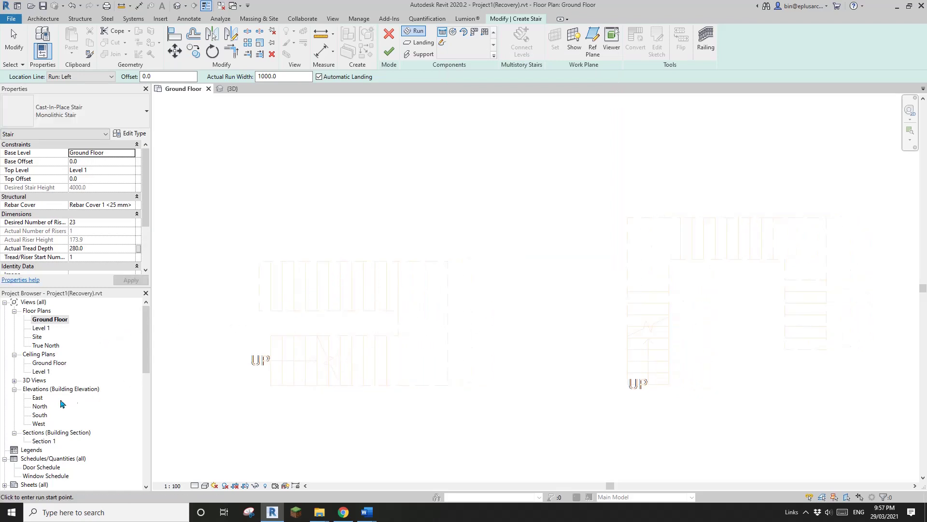
# Step: Check the level heights in the North elevation, return to the Ground Floor plan and examine the U-shaped stair's two flights
pyautogui.doubleClick(40, 408)
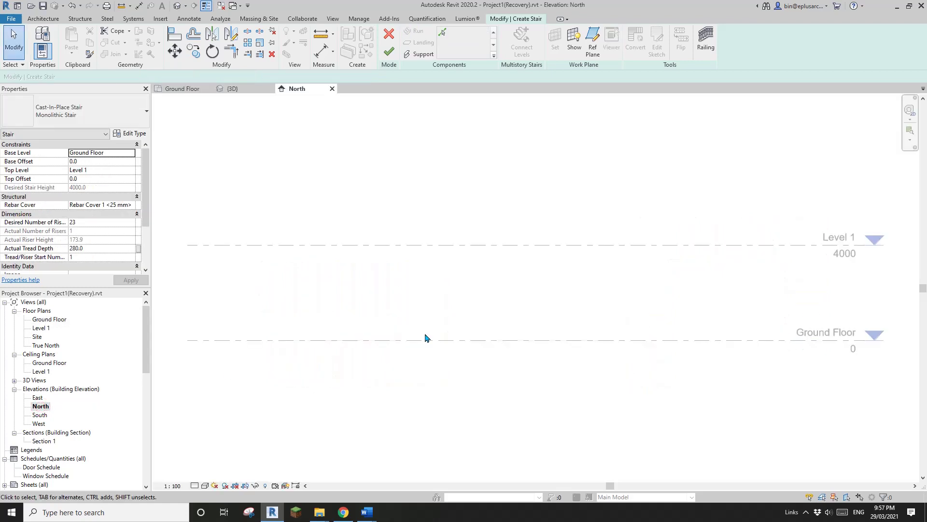
pyautogui.moveTo(459, 305); pyautogui.dragTo(439, 317, button='middle')
pyautogui.moveTo(487, 264); pyautogui.dragTo(453, 275, button='middle')
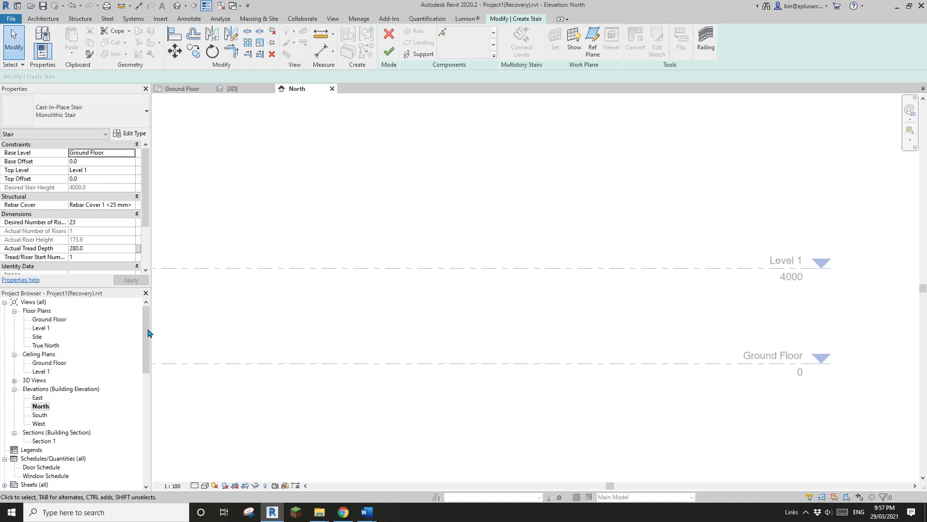
pyautogui.doubleClick(46, 320)
pyautogui.moveTo(414, 296)
pyautogui.mouseDown(button='middle')
pyautogui.moveTo(503, 327)
pyautogui.moveTo(428, 325)
pyautogui.moveTo(413, 297)
pyautogui.mouseUp(button='middle')
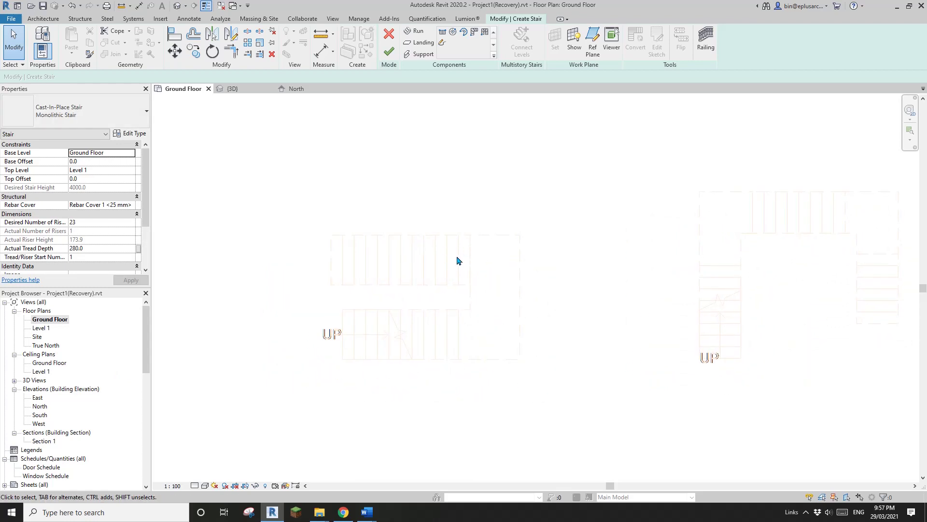
pyautogui.scroll(2, 467, 267)
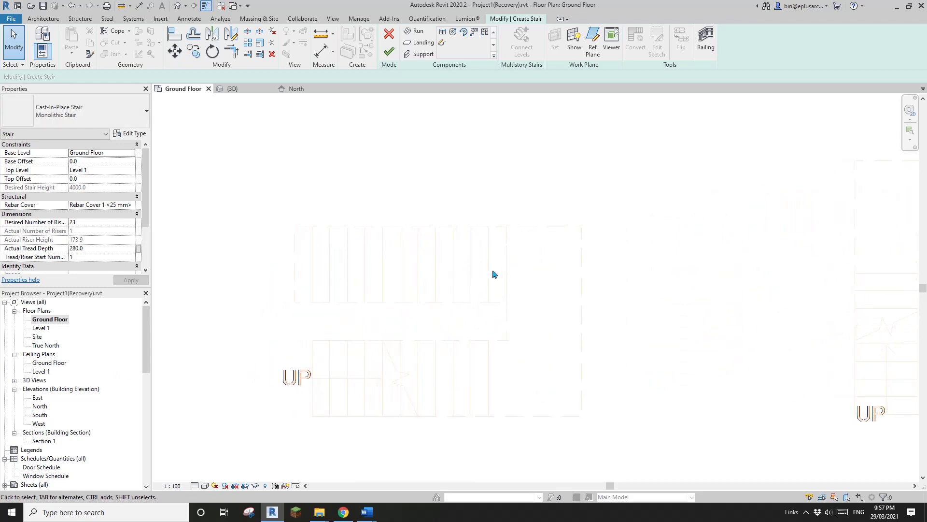
pyautogui.moveTo(492, 275); pyautogui.dragTo(492, 275, button='middle')
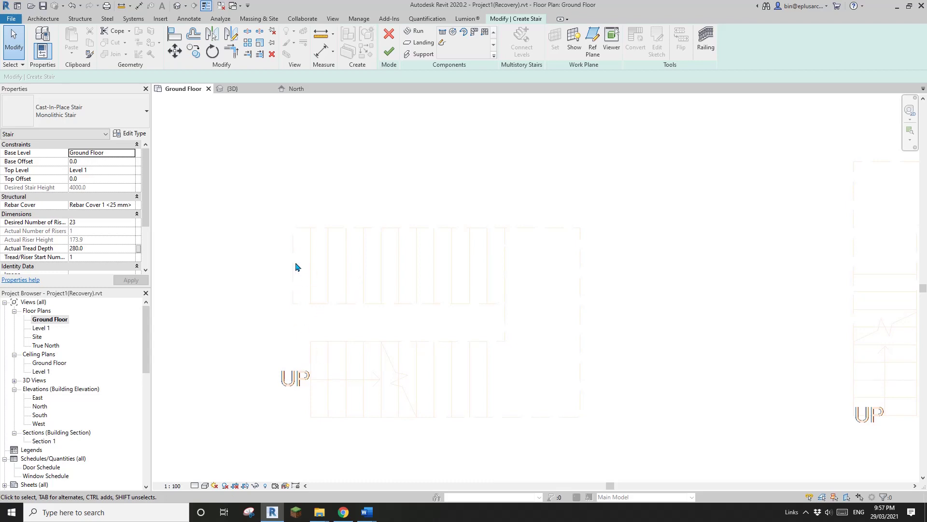
pyautogui.moveTo(389, 194); pyautogui.dragTo(389, 192, button='middle')
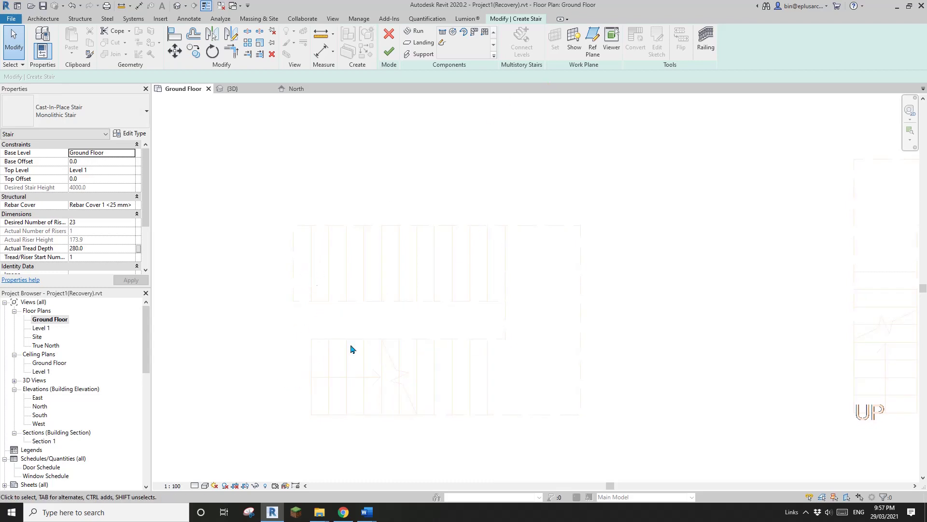
# Step: Start a sketched run and create boundary lines from the linked upper flight edges, the landing's outer edge and one segment of each lower flight edge
pyautogui.click(444, 44)
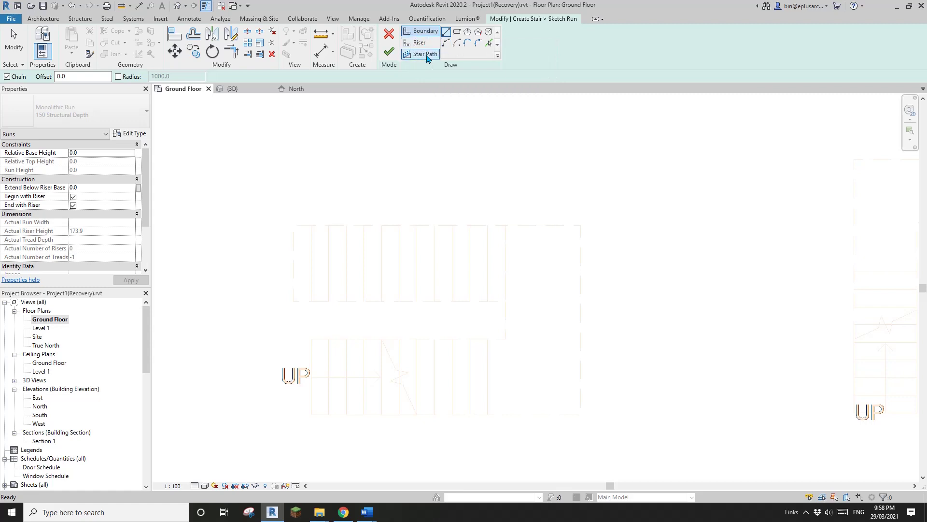
pyautogui.moveTo(499, 189); pyautogui.dragTo(488, 187, button='middle')
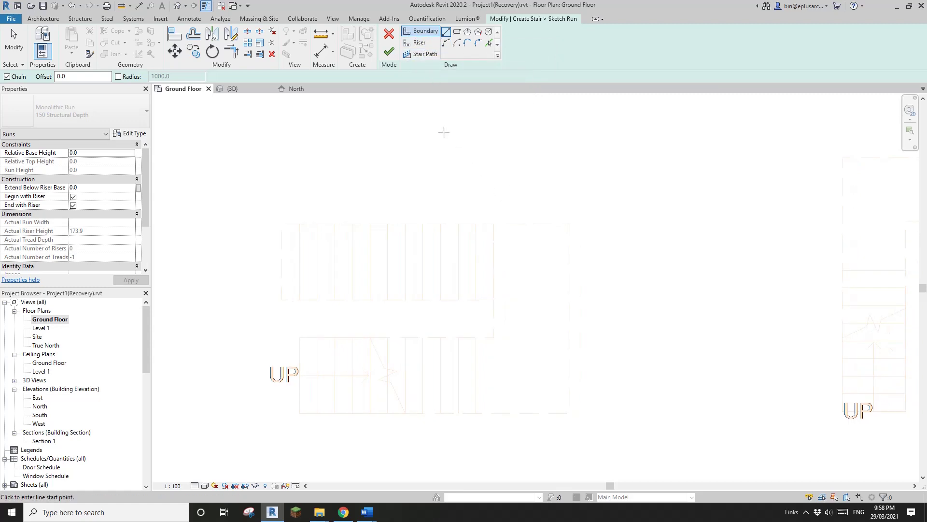
pyautogui.scroll(-1, 456, 115)
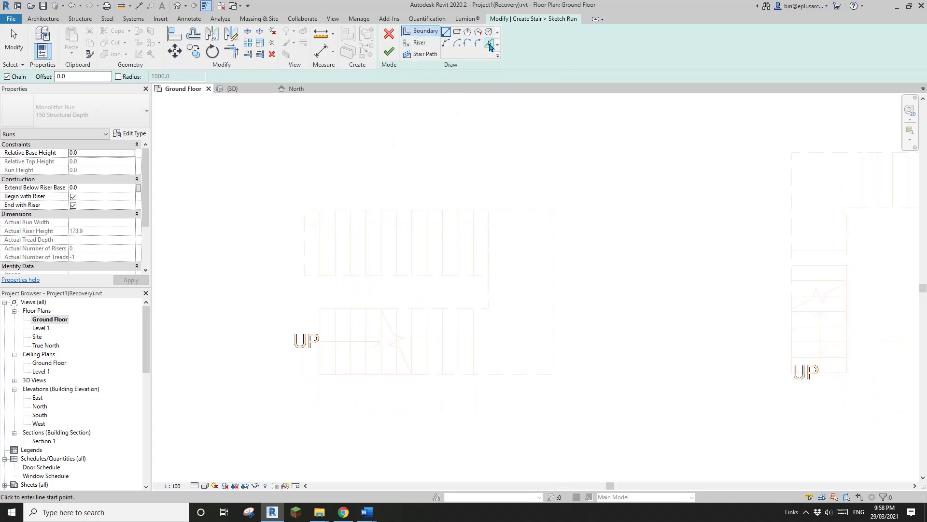
pyautogui.click(489, 45)
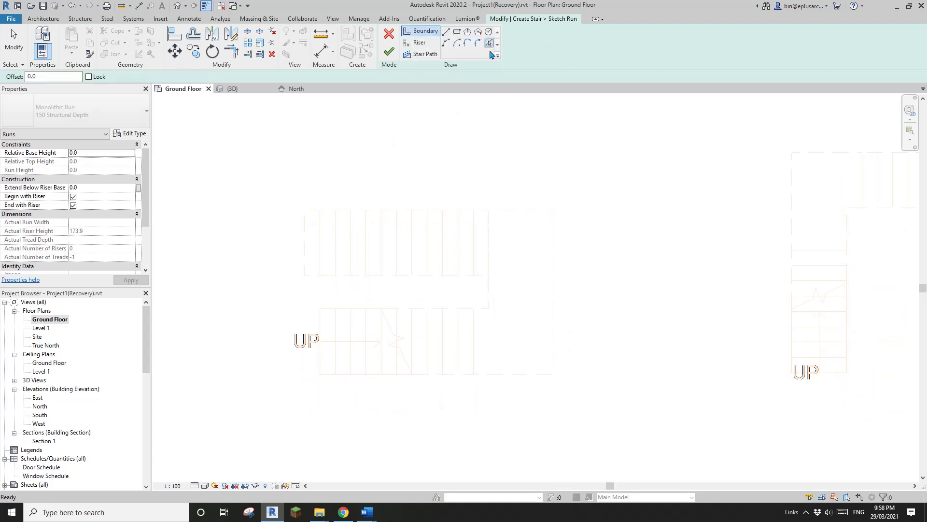
pyautogui.scroll(1, 337, 221)
pyautogui.click(338, 210)
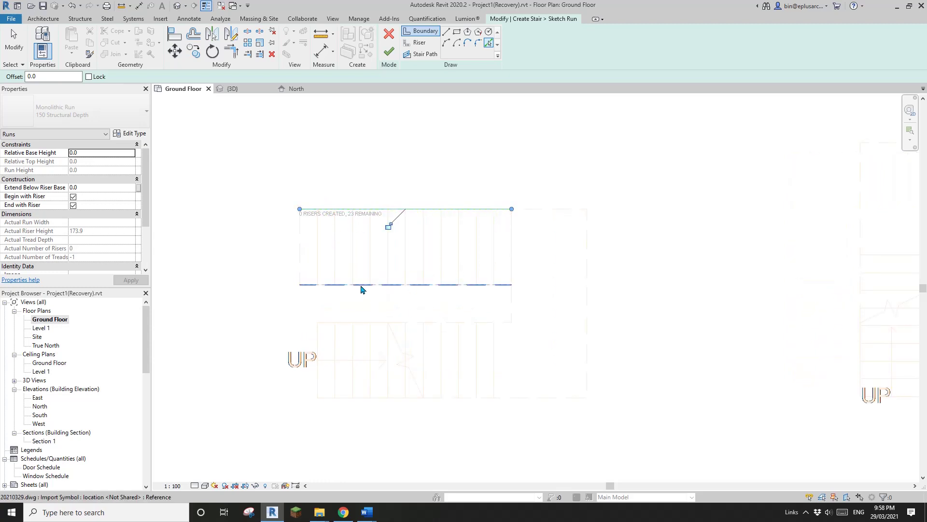
pyautogui.click(362, 289)
pyautogui.click(571, 233)
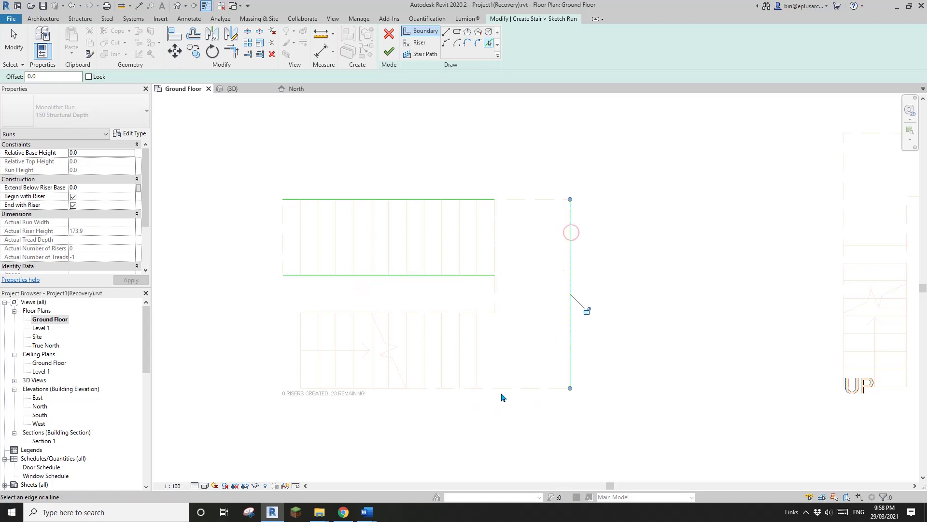
pyautogui.click(323, 313)
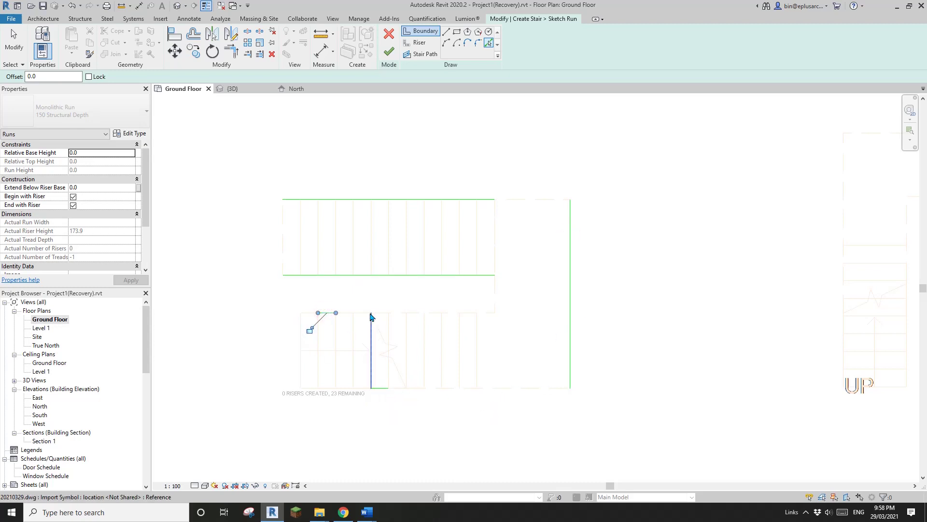
pyautogui.press('Escape')
pyautogui.press('Escape')
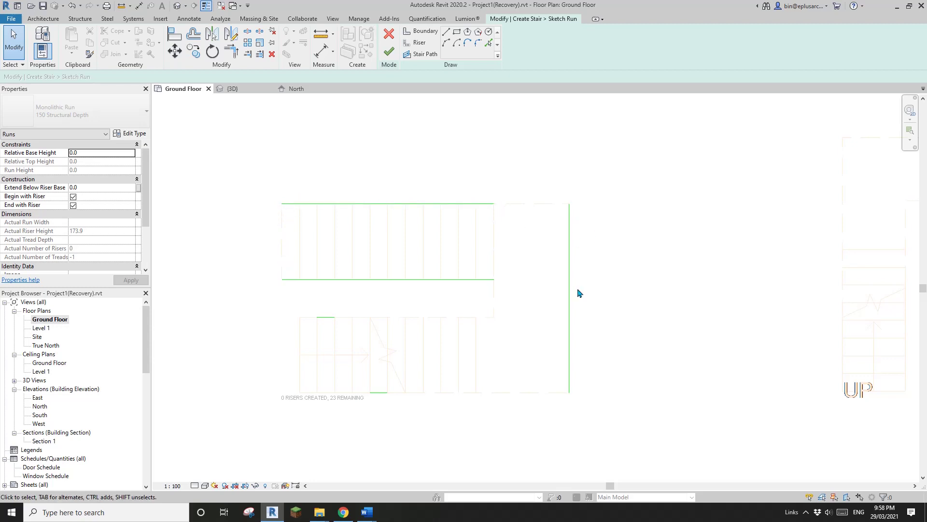
# Step: Extend the upper flight's outer boundary line to form a corner with the landing's outer boundary using Trim/Extend to Corner
pyautogui.press('t')
pyautogui.press('r')
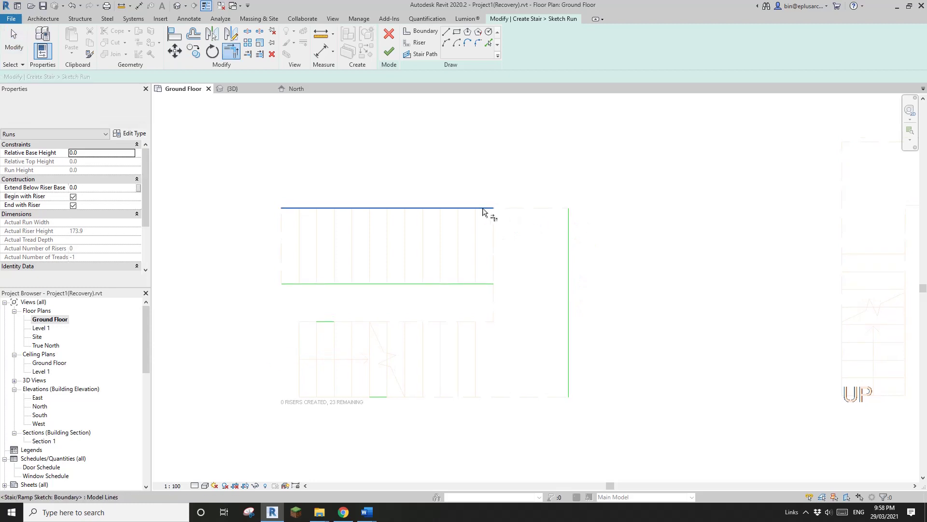
pyautogui.click(487, 209)
pyautogui.click(570, 222)
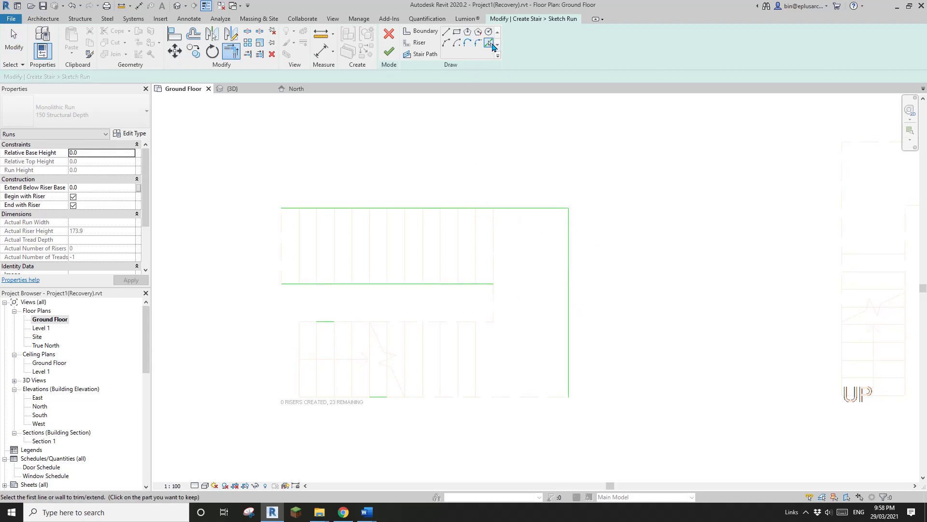
# Step: Add the landing's inner edge as boundary, join it to the lower flight's inner boundary line and stretch that line to the first riser
pyautogui.click(493, 308)
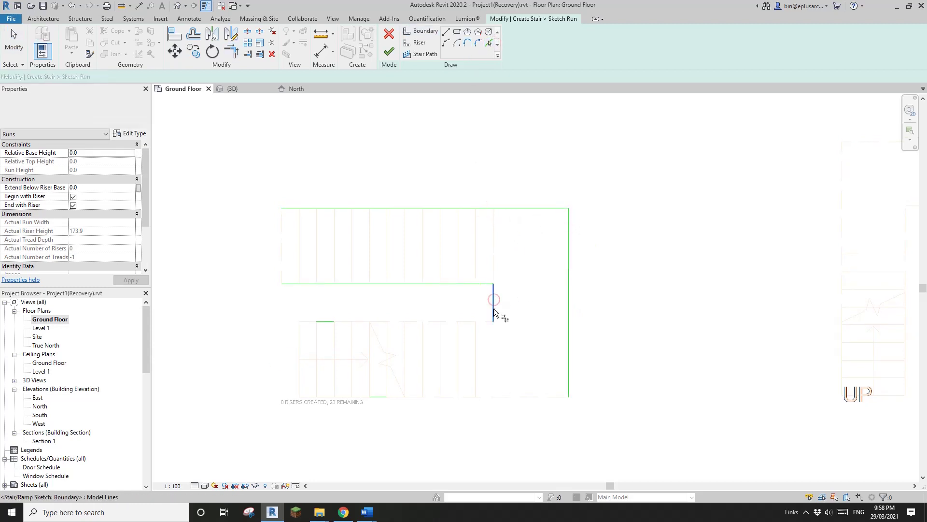
pyautogui.click(325, 321)
pyautogui.press('Escape')
pyautogui.click(325, 321)
pyautogui.moveTo(317, 321); pyautogui.dragTo(300, 322)
pyautogui.click(572, 409)
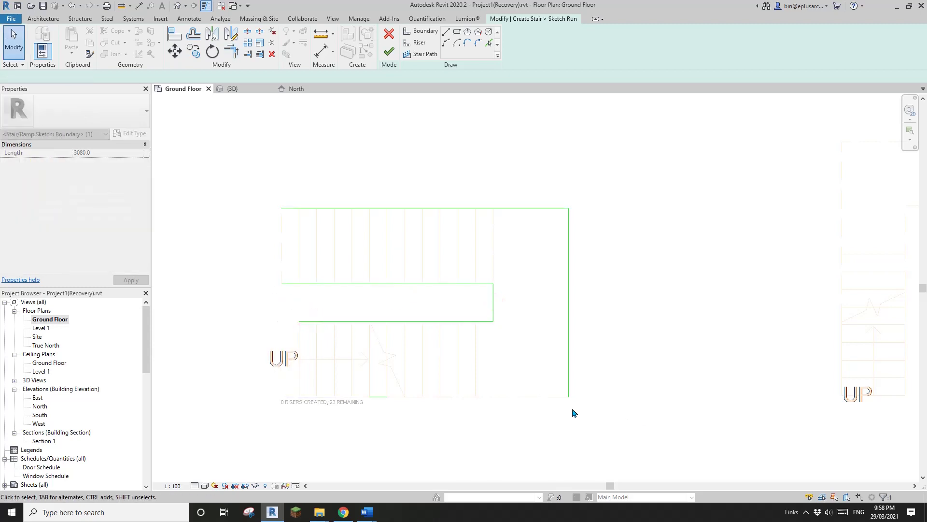
# Step: Stretch the lower flight's outer boundary line to the first riser and trim it to a corner with the landing's outer edge
pyautogui.click(377, 397)
pyautogui.moveTo(369, 397); pyautogui.dragTo(299, 397)
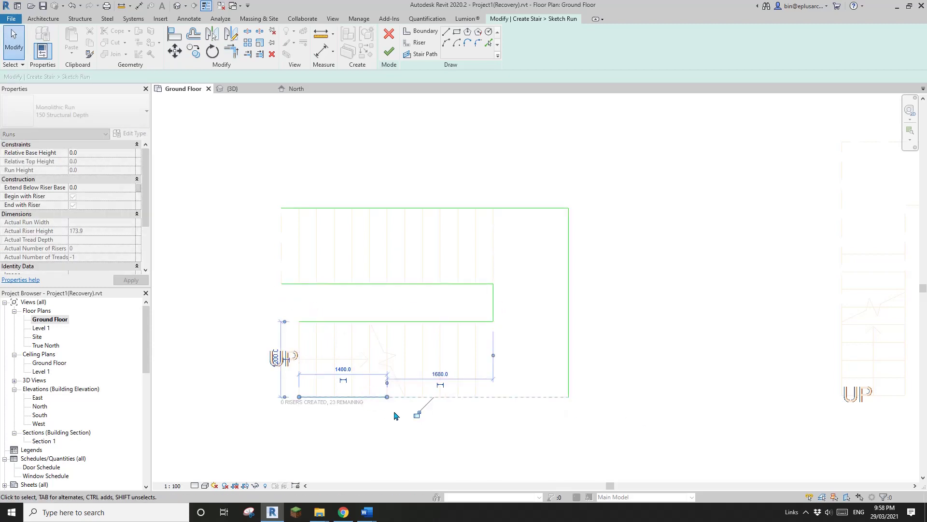
pyautogui.press('t')
pyautogui.press('r')
pyautogui.click(378, 396)
pyautogui.click(570, 346)
pyautogui.scroll(-1, 570, 337)
pyautogui.moveTo(569, 336); pyautogui.dragTo(573, 301, button='middle')
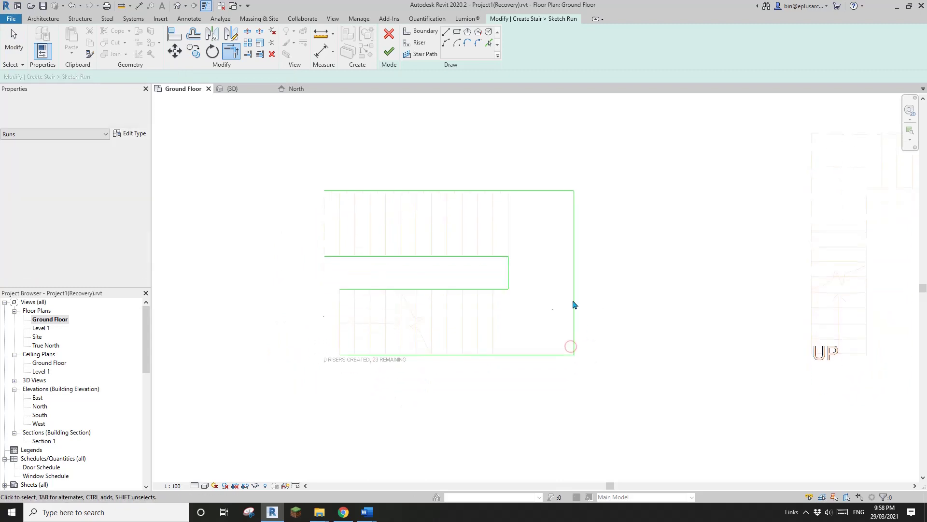
pyautogui.press('Escape')
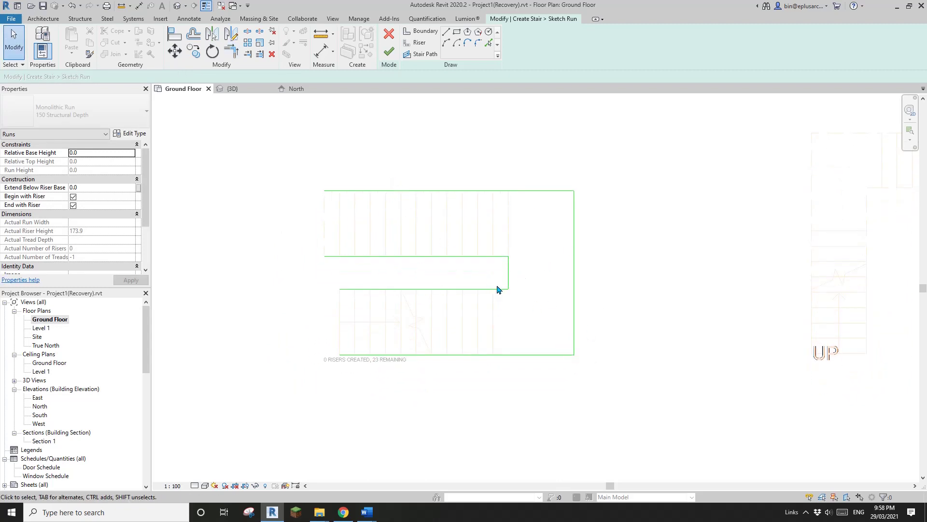
# Step: Create the upper flight's 13 risers by picking its tread lines in the linked drawing, up to the landing edge
pyautogui.scroll(-1, 483, 276)
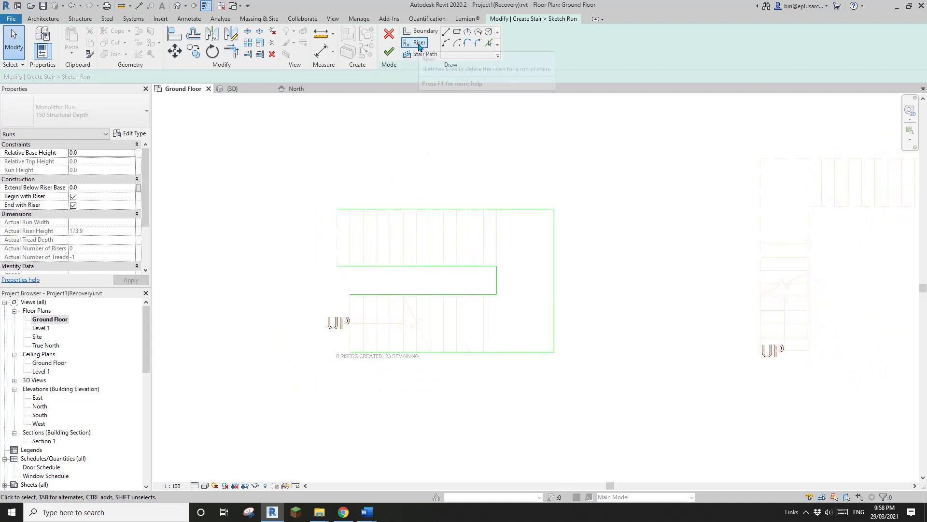
pyautogui.click(420, 44)
pyautogui.click(489, 44)
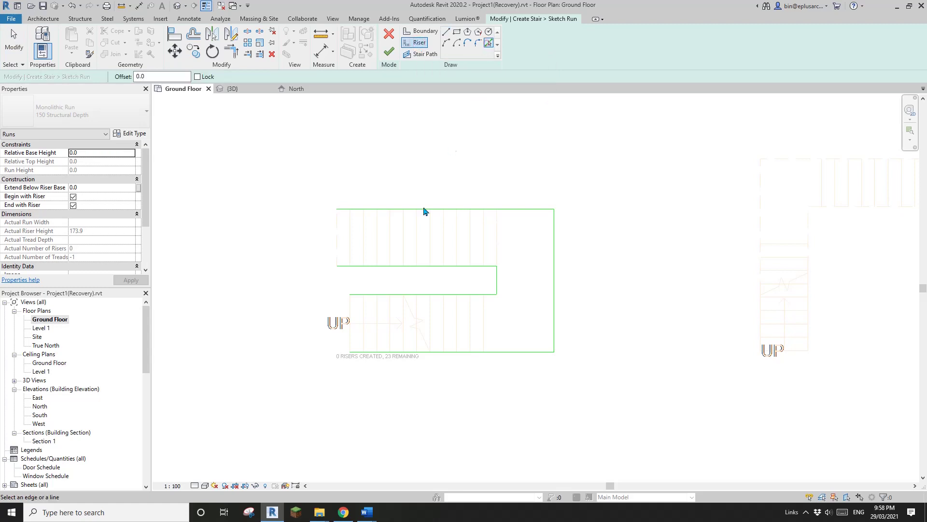
pyautogui.click(351, 243)
pyautogui.click(363, 238)
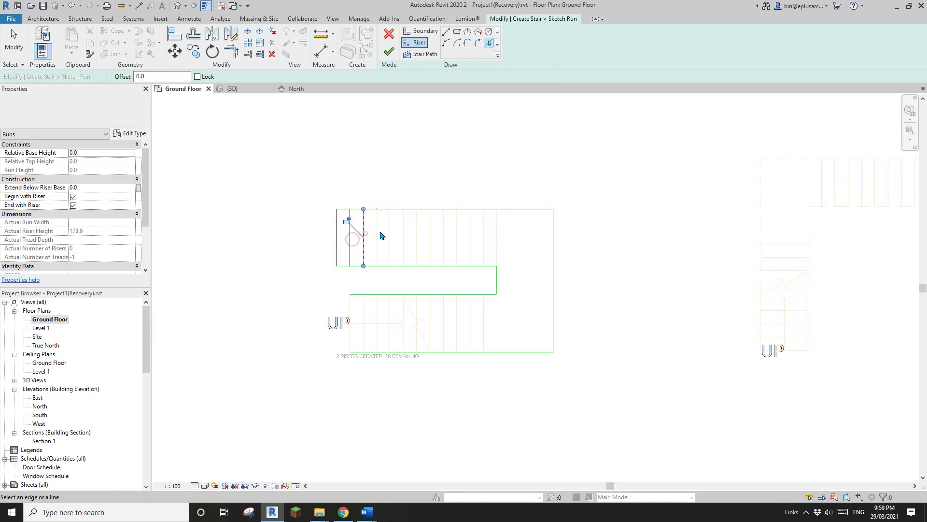
pyautogui.click(377, 236)
pyautogui.click(390, 235)
pyautogui.moveTo(410, 296); pyautogui.dragTo(399, 303, button='middle')
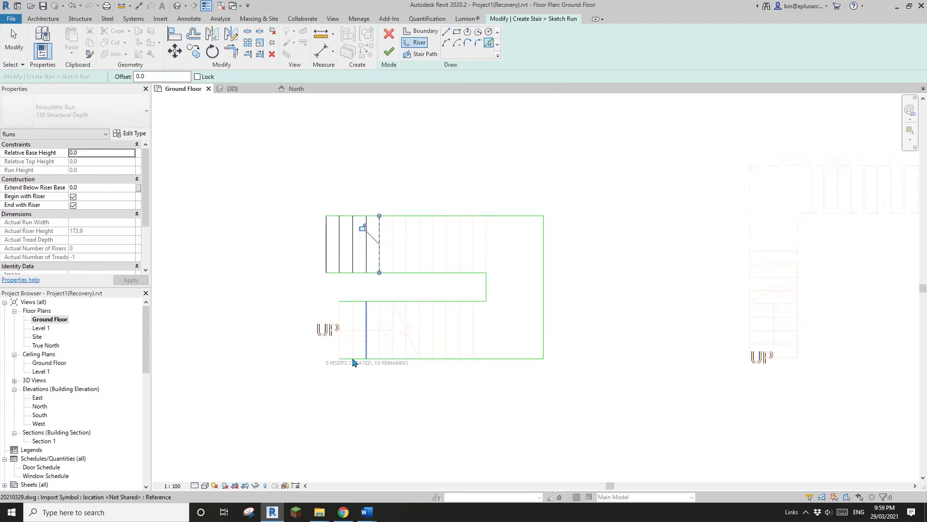
pyautogui.scroll(2, 334, 370)
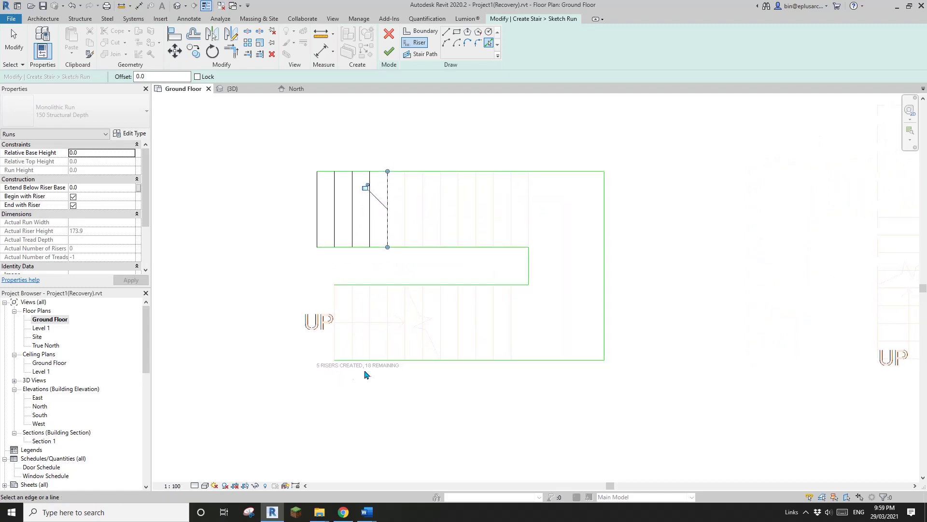
pyautogui.click(405, 237)
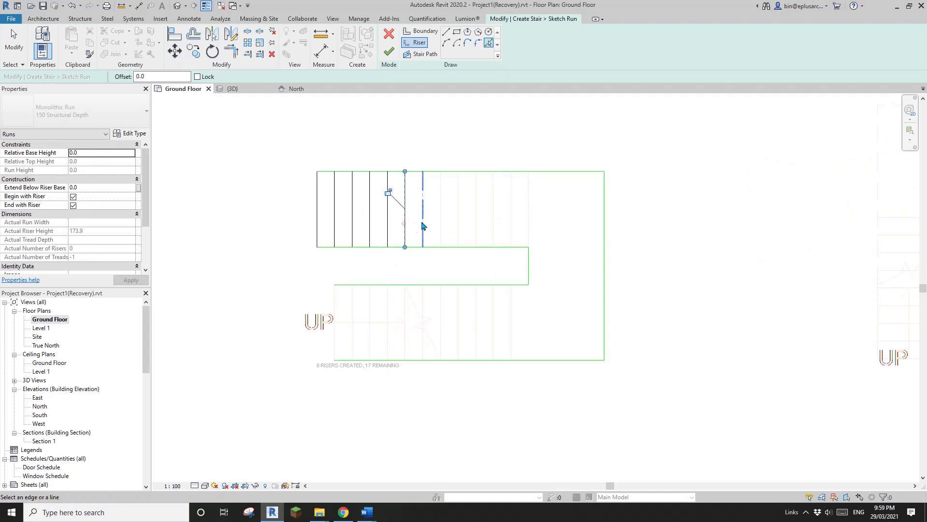
pyautogui.click(423, 223)
pyautogui.click(441, 215)
pyautogui.click(459, 219)
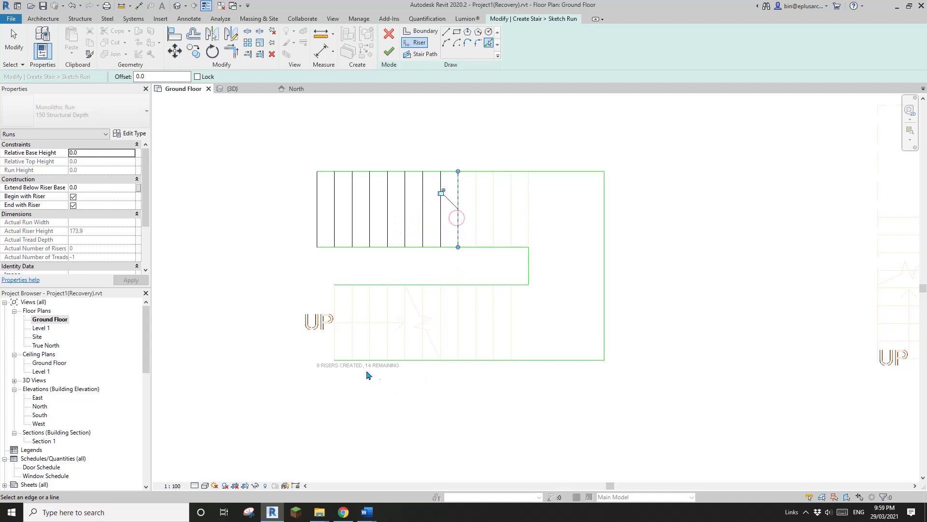
pyautogui.click(476, 224)
pyautogui.click(493, 218)
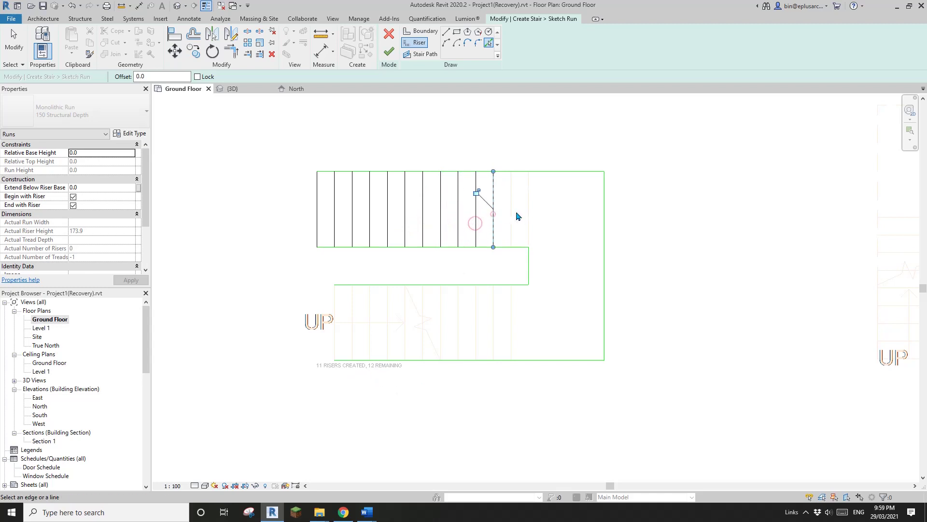
pyautogui.click(511, 215)
pyautogui.click(529, 219)
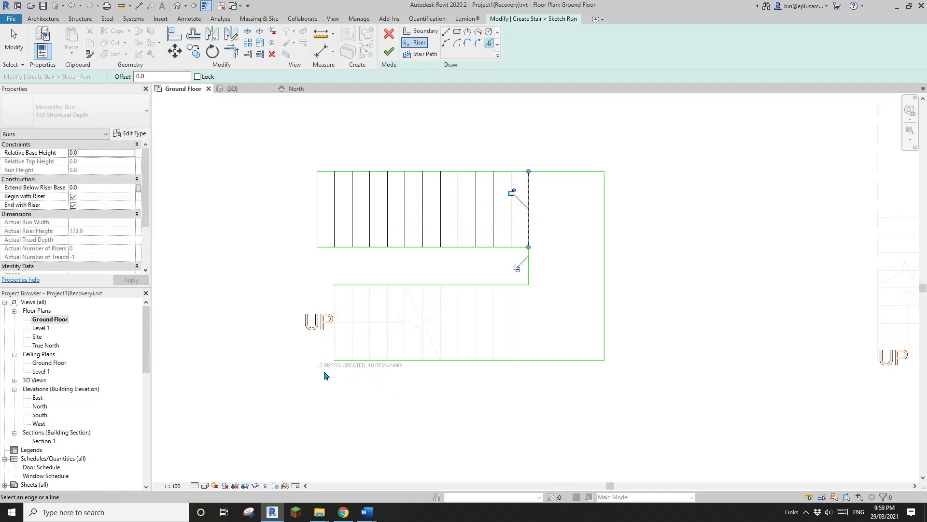
# Step: Create the lower flight's 11 risers by picking its linked tread lines from the landing back to the first riser
pyautogui.scroll(1, 318, 373)
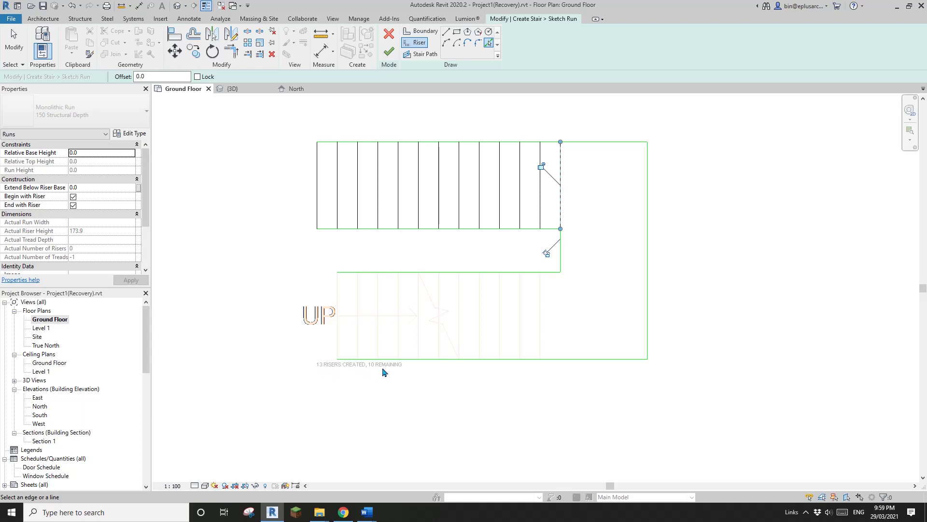
pyautogui.click(540, 311)
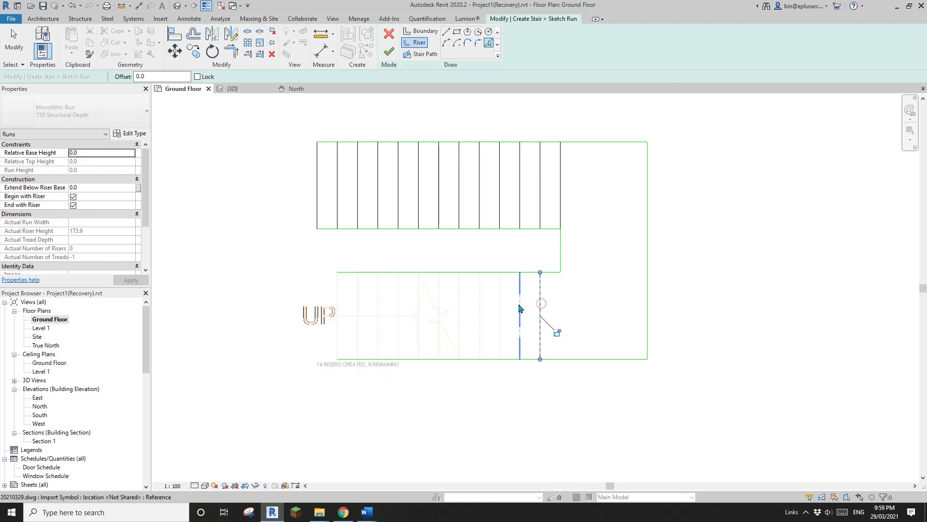
pyautogui.click(519, 309)
pyautogui.click(499, 309)
pyautogui.click(479, 307)
pyautogui.click(459, 306)
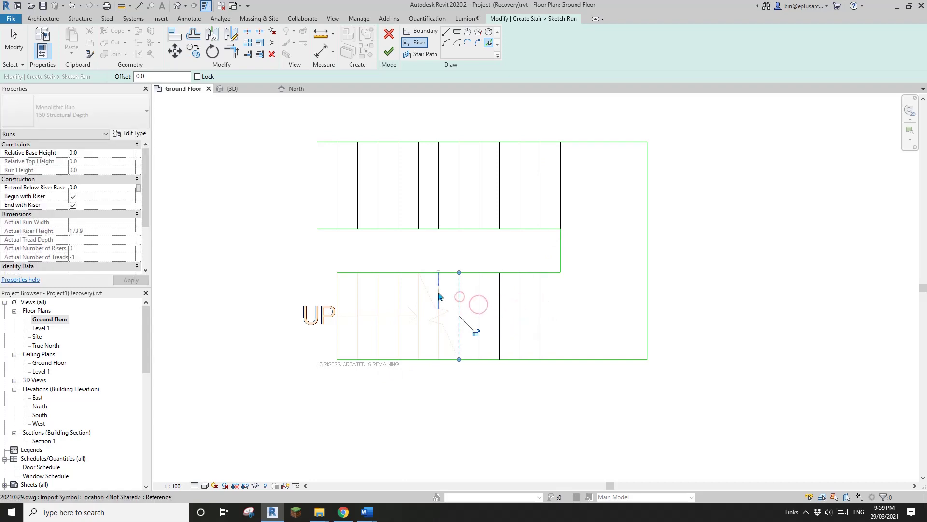
pyautogui.click(439, 304)
pyautogui.click(418, 303)
pyautogui.click(398, 297)
pyautogui.click(378, 300)
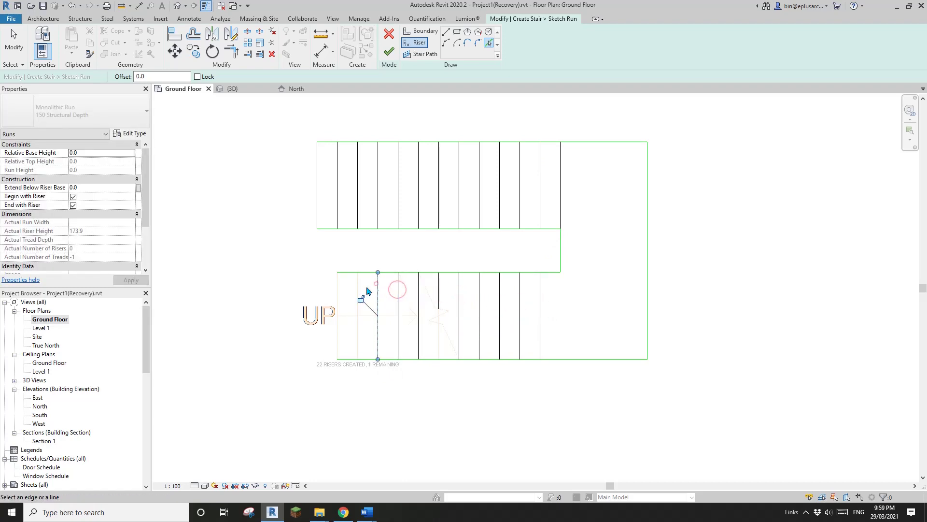
pyautogui.click(358, 293)
pyautogui.click(337, 290)
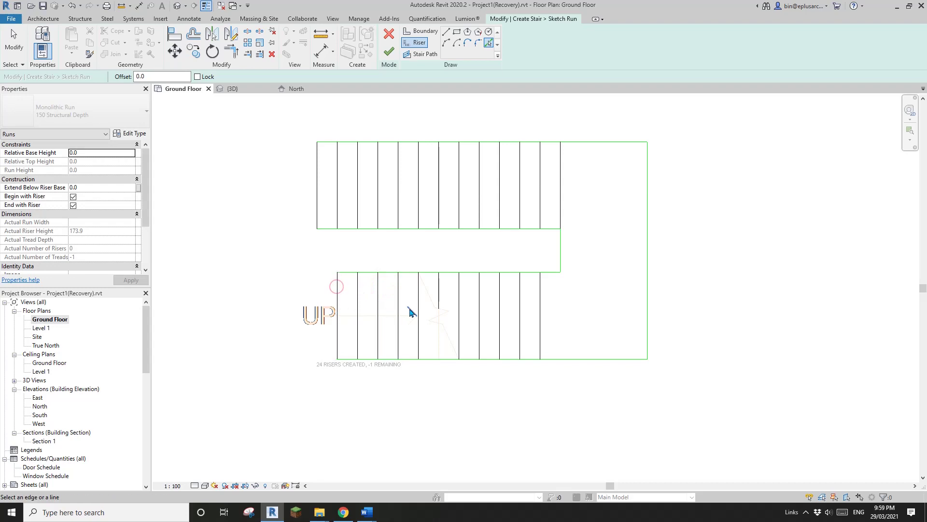
# Step: Extend the short riser at the break line in the lower flight down to the outer boundary
pyautogui.press('Escape')
pyautogui.click(439, 293)
pyautogui.moveTo(438, 306); pyautogui.dragTo(439, 359)
pyautogui.press('Escape')
pyautogui.scroll(-3, 500, 364)
pyautogui.scroll(1, 577, 352)
pyautogui.moveTo(590, 349); pyautogui.dragTo(536, 362, button='middle')
pyautogui.scroll(1, 550, 358)
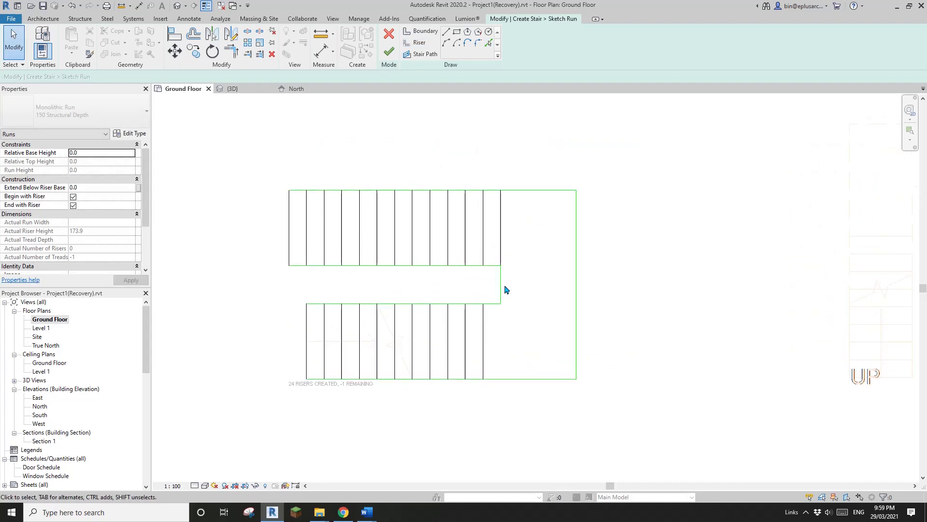
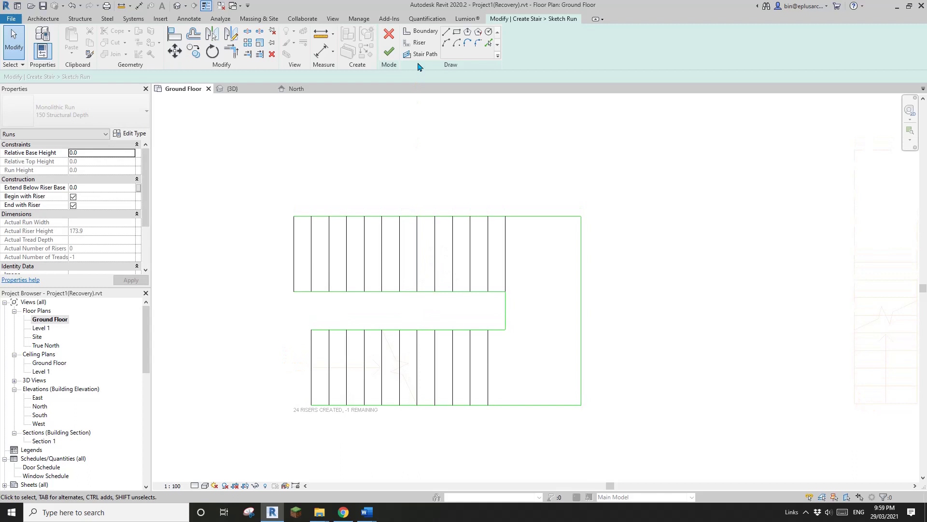
# Step: Draw stair path lines along the centres of the lower and upper flights, extending each onto the landing
pyautogui.click(421, 56)
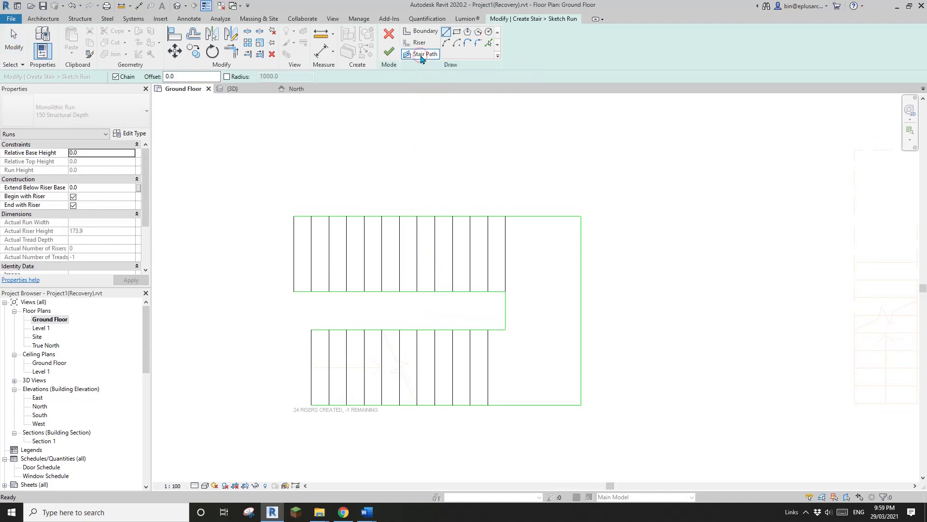
pyautogui.click(311, 367)
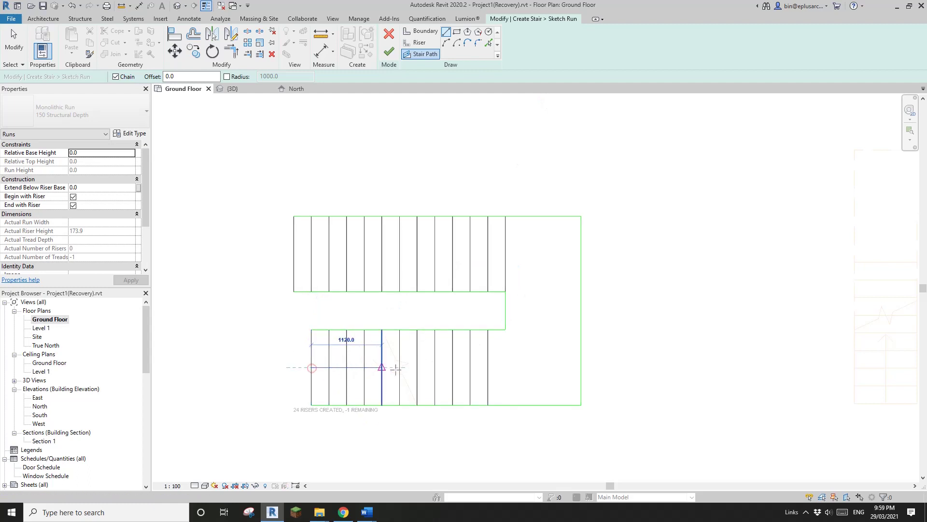
pyautogui.click(537, 368)
pyautogui.click(293, 254)
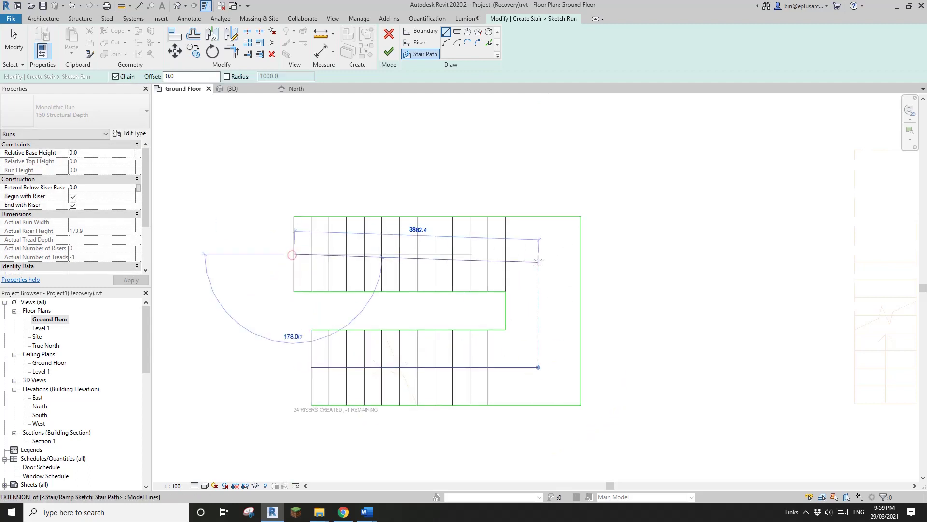
pyautogui.click(546, 253)
# Step: Draw a helper line across the landing from its inner edge and a perpendicular stair path line from the helper's midpoint
pyautogui.click(581, 310)
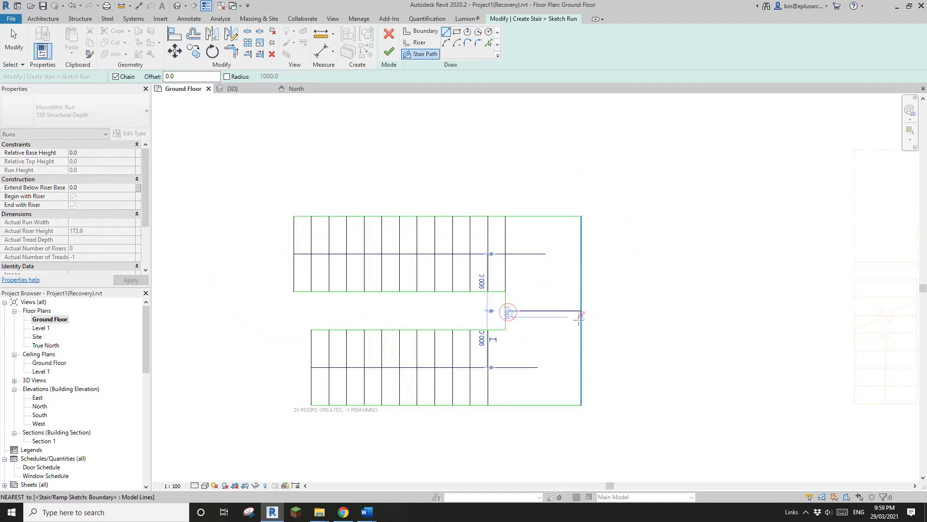
pyautogui.click(542, 311)
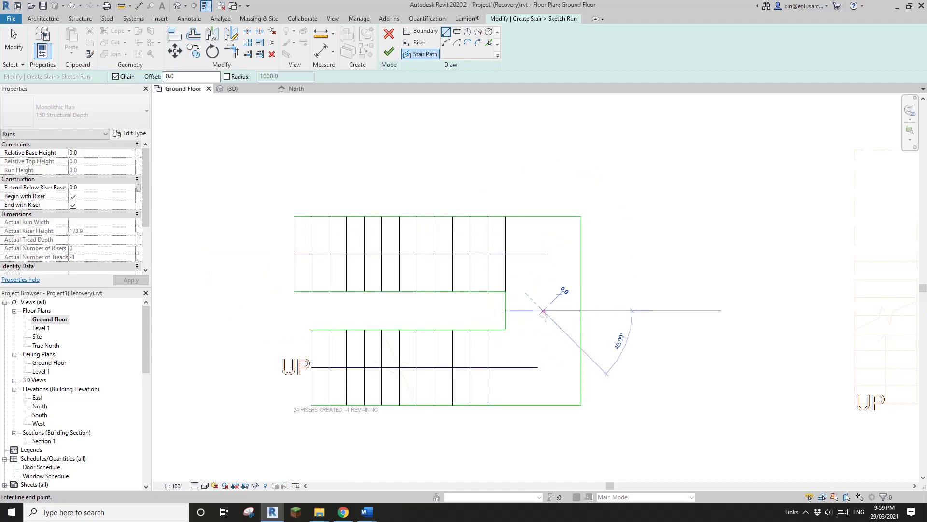
pyautogui.click(544, 342)
# Step: Trim the landing path line to corners with both flights' path lines and delete the helper line across the landing
pyautogui.press('t')
pyautogui.press('r')
pyautogui.click(544, 331)
pyautogui.click(521, 367)
pyautogui.click(543, 335)
pyautogui.click(524, 255)
pyautogui.press('Escape')
pyautogui.click(559, 310)
pyautogui.press('Delete')
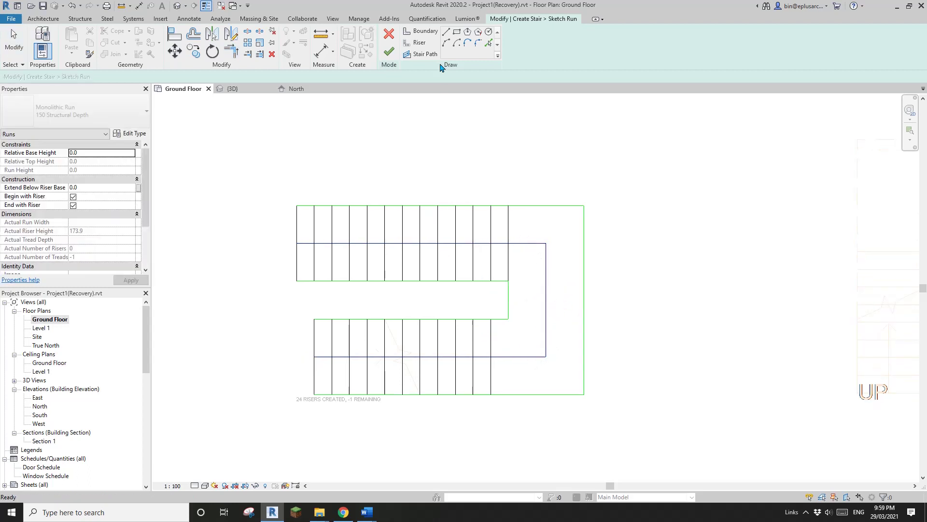
# Step: Finish the run sketch and view the resulting run in 3D
pyautogui.click(392, 52)
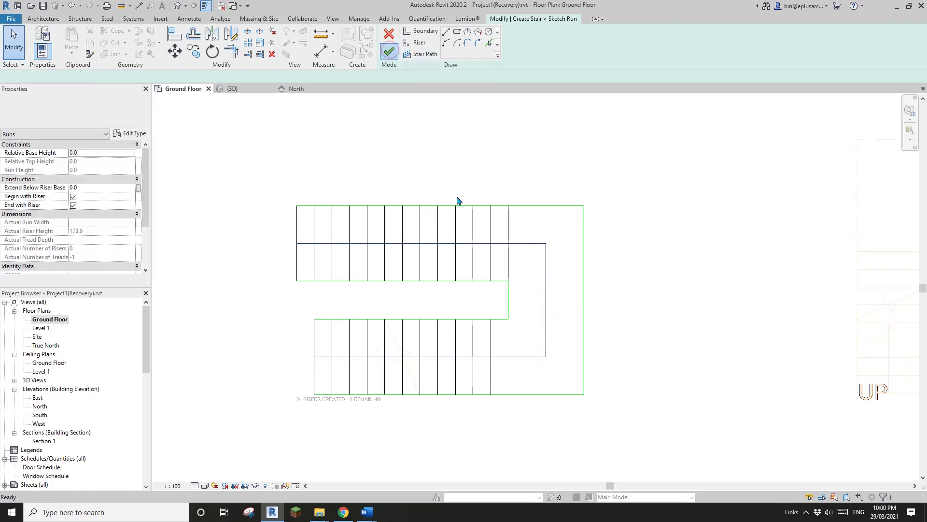
pyautogui.scroll(-2, 399, 172)
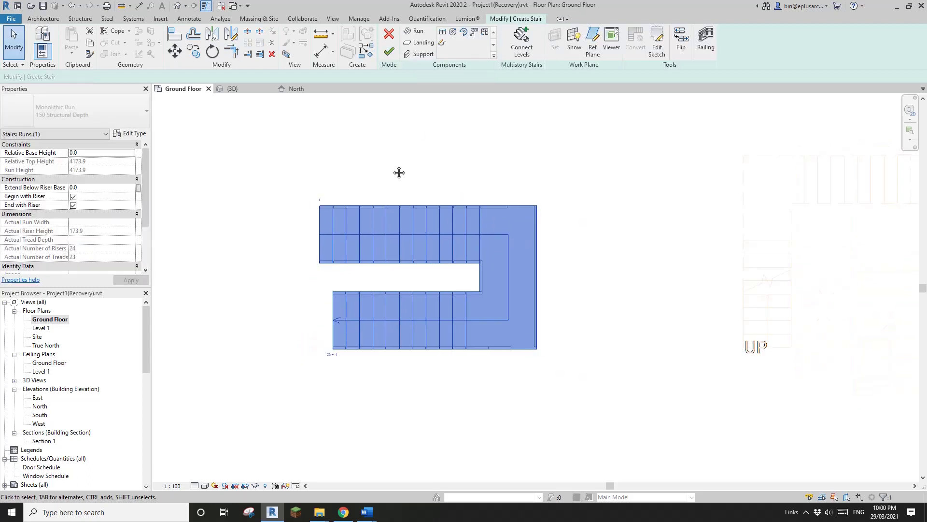
pyautogui.click(179, 7)
pyautogui.keyDown('shift'); pyautogui.moveTo(464, 141); pyautogui.dragTo(456, 388, button='middle'); pyautogui.keyUp('shift')
pyautogui.click(533, 274)
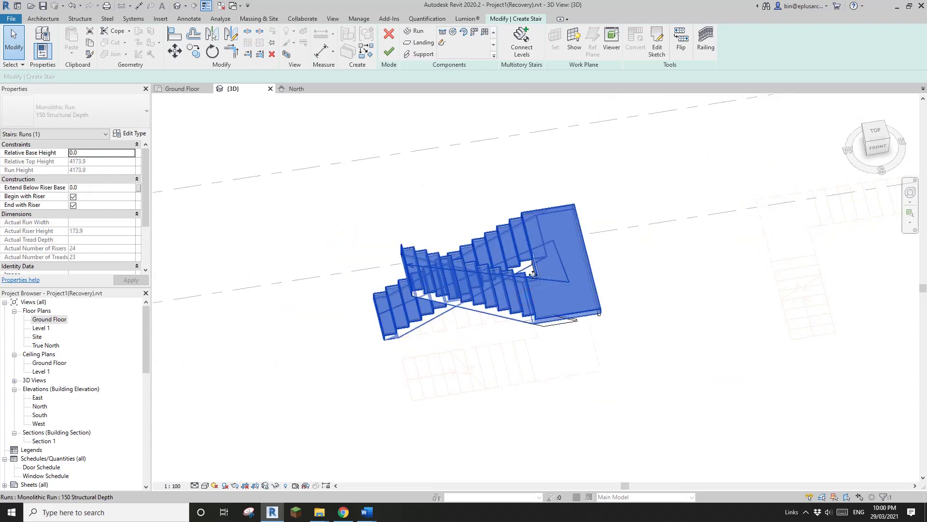
pyautogui.moveTo(574, 285); pyautogui.dragTo(531, 291, button='middle')
pyautogui.keyDown('shift'); pyautogui.moveTo(548, 247); pyautogui.dragTo(562, 244, button='middle'); pyautogui.keyUp('shift')
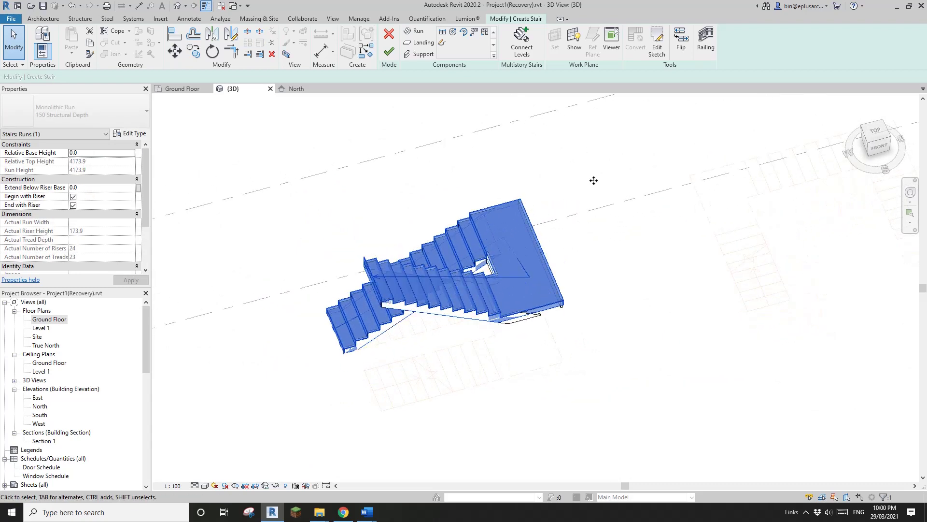
# Step: Flip the run's direction of travel and finish the stair
pyautogui.click(677, 48)
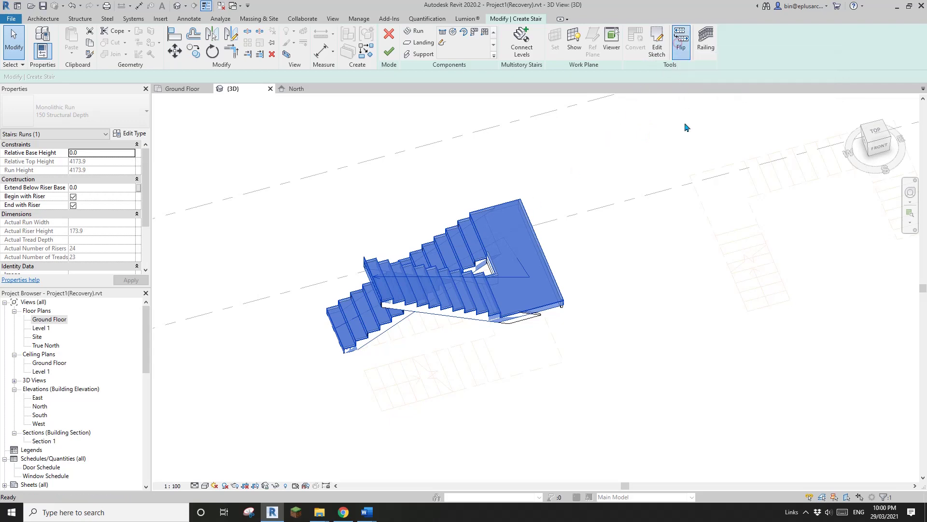
pyautogui.keyDown('shift'); pyautogui.moveTo(599, 161); pyautogui.dragTo(626, 189, button='middle'); pyautogui.keyUp('shift')
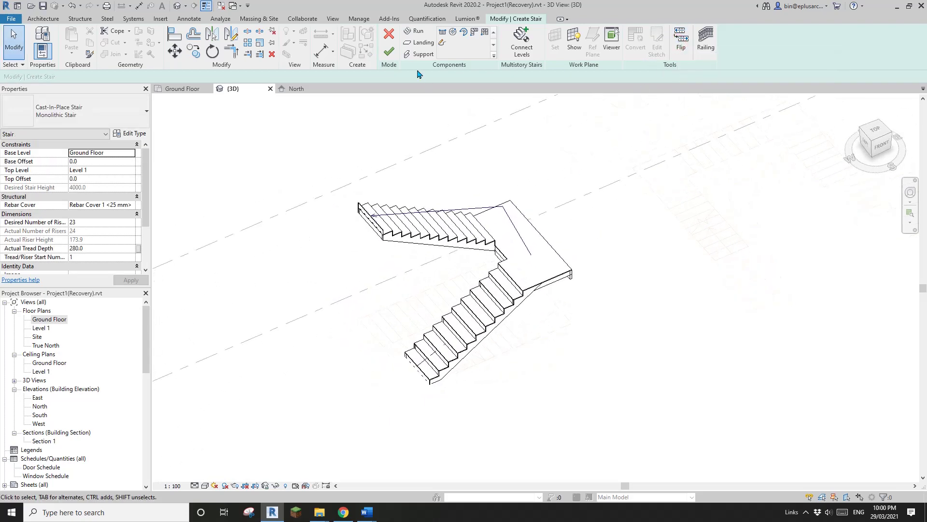
pyautogui.click(389, 51)
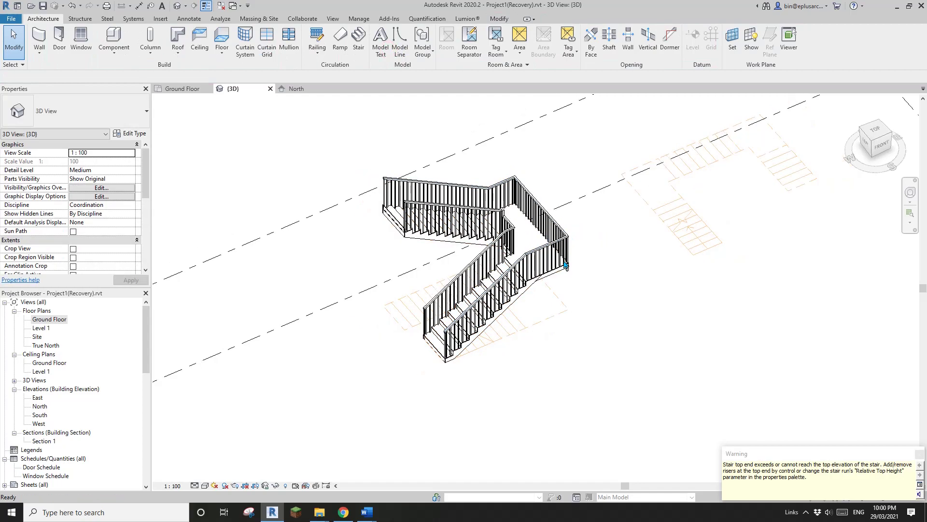
pyautogui.click(574, 225)
pyautogui.keyDown('shift'); pyautogui.moveTo(575, 226); pyautogui.dragTo(466, 223, button='middle'); pyautogui.keyUp('shift')
pyautogui.press('Escape')
pyautogui.keyDown('shift'); pyautogui.moveTo(525, 264); pyautogui.dragTo(507, 289, button='middle'); pyautogui.keyUp('shift')
pyautogui.scroll(2, 467, 251)
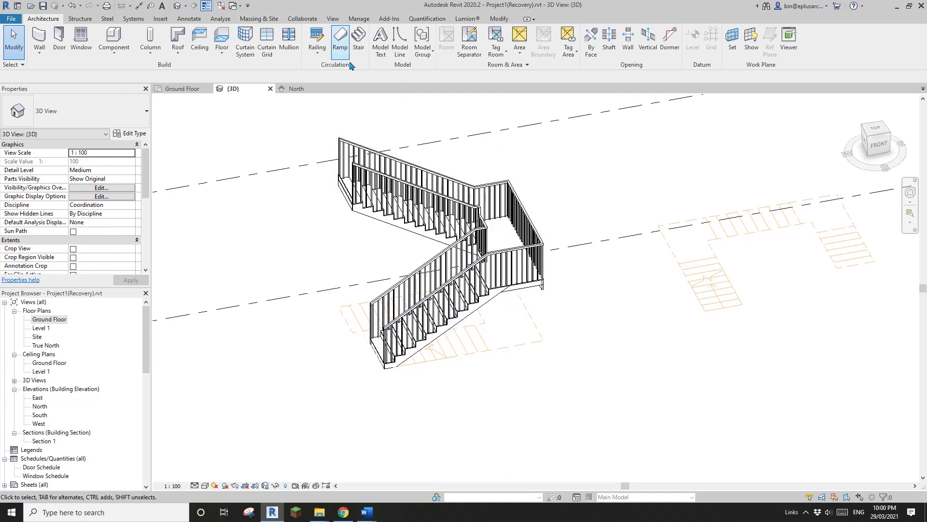
pyautogui.click(359, 38)
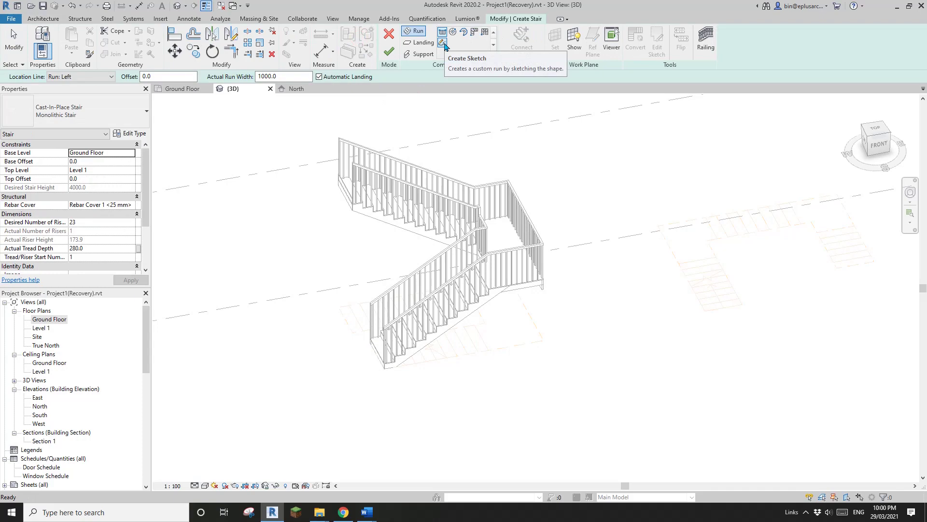
pyautogui.click(388, 33)
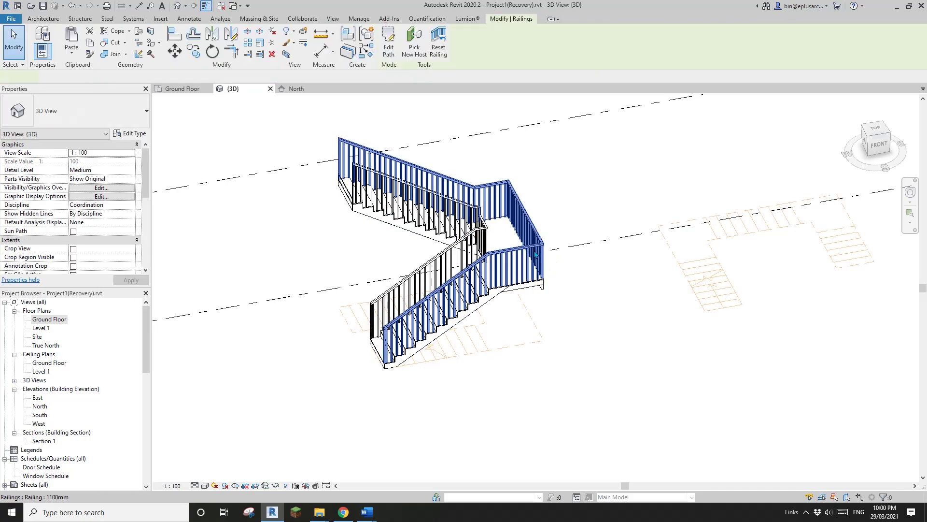
# Step: Delete the railings from the stair
pyautogui.click(487, 238)
pyautogui.press('Delete')
# Step: Examine the stair's underside, landing and steps from several angles in 3D
pyautogui.keyDown('shift'); pyautogui.moveTo(486, 234); pyautogui.dragTo(456, 179, button='middle'); pyautogui.keyUp('shift')
pyautogui.click(508, 305)
pyautogui.keyDown('shift'); pyautogui.moveTo(515, 323); pyautogui.dragTo(503, 307, button='middle'); pyautogui.keyUp('shift')
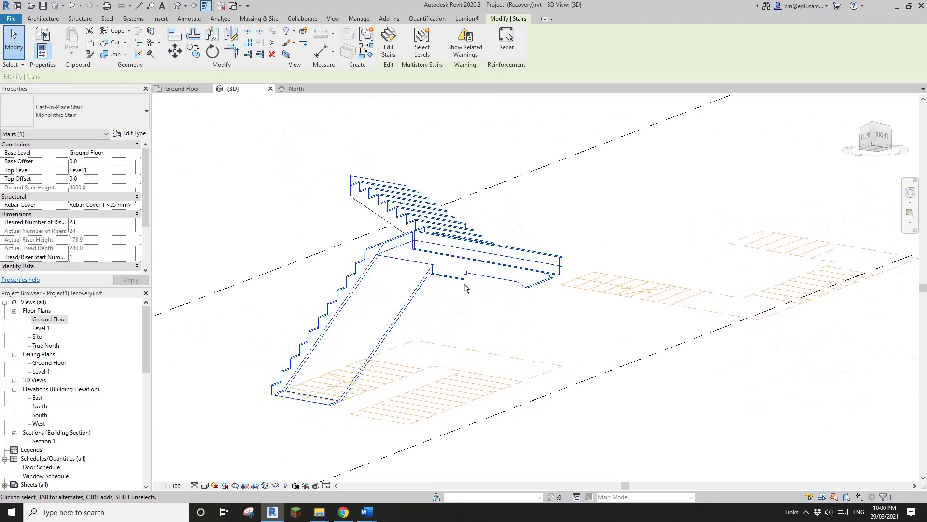
pyautogui.keyDown('shift'); pyautogui.moveTo(470, 211); pyautogui.dragTo(549, 300, button='middle'); pyautogui.keyUp('shift')
pyautogui.click(549, 300)
pyautogui.keyDown('shift'); pyautogui.moveTo(497, 315); pyautogui.dragTo(640, 222, button='middle'); pyautogui.keyUp('shift')
pyautogui.keyDown('shift'); pyautogui.moveTo(448, 213); pyautogui.dragTo(468, 265, button='middle'); pyautogui.keyUp('shift')
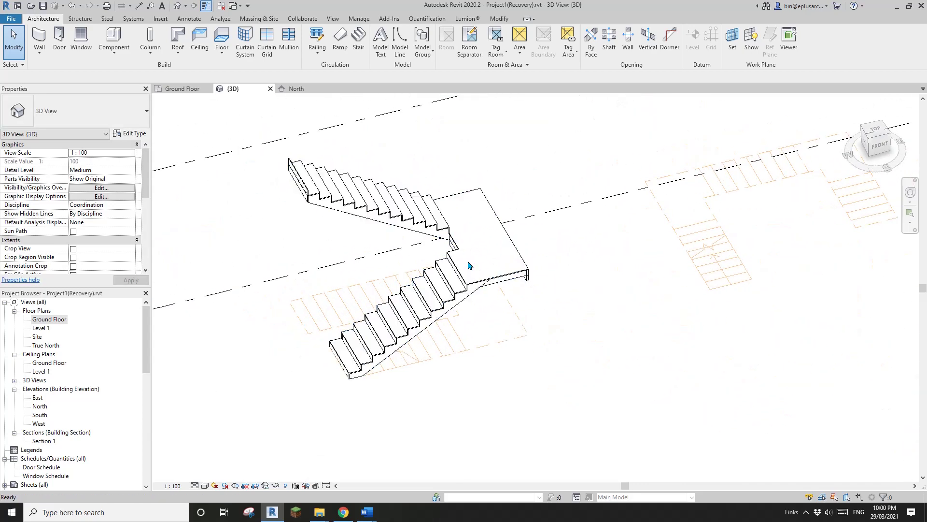
pyautogui.click(477, 266)
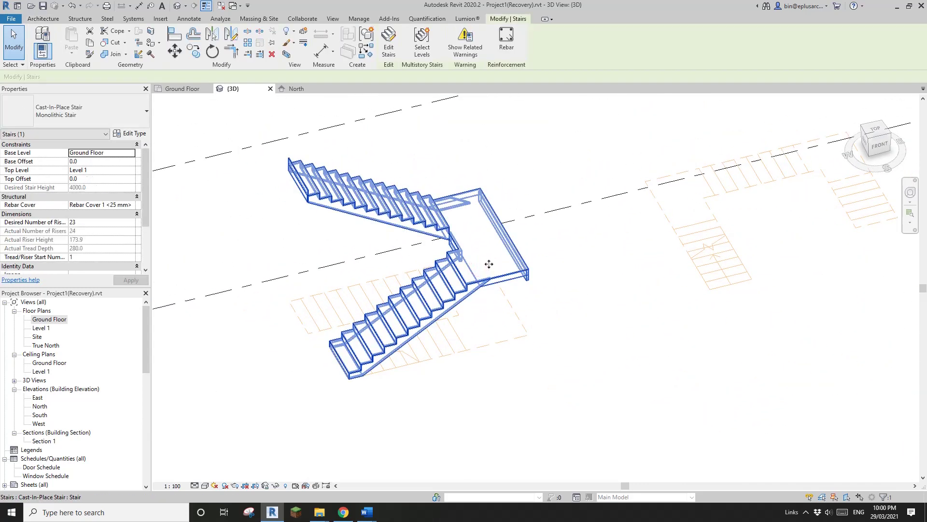
pyautogui.click(567, 307)
# Step: Move the stair about 5000 mm straight up in the Ground Floor plan, clear of its linked drawing lines
pyautogui.doubleClick(59, 320)
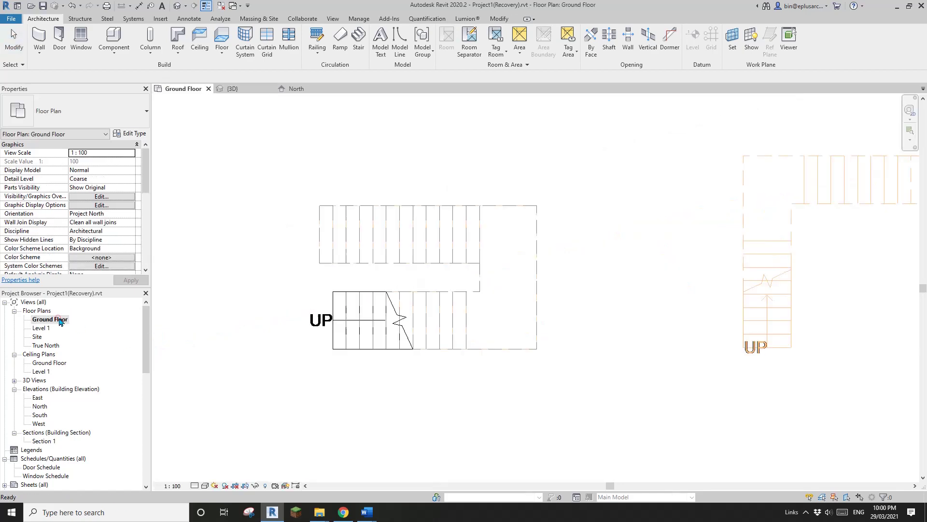
pyautogui.click(485, 274)
pyautogui.scroll(-1, 484, 274)
pyautogui.moveTo(483, 276); pyautogui.dragTo(484, 288, button='middle')
pyautogui.press('m')
pyautogui.press('v')
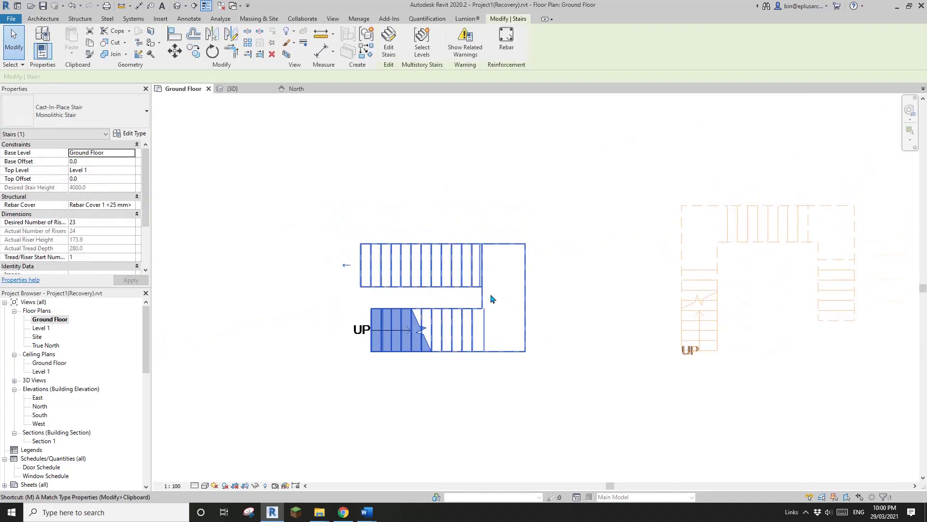
pyautogui.click(485, 308)
pyautogui.scroll(-1, 484, 240)
pyautogui.moveTo(484, 238); pyautogui.dragTo(484, 257, button='middle')
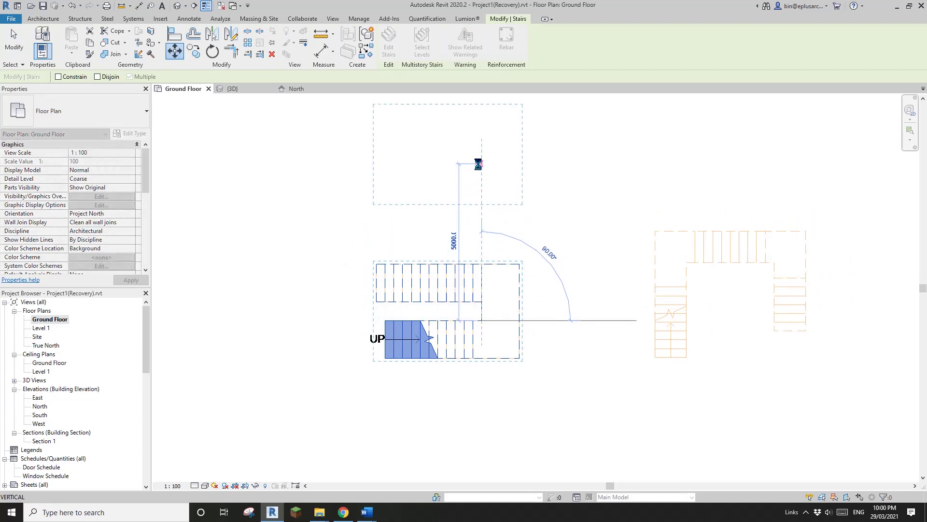
pyautogui.click(485, 180)
pyautogui.press('Escape')
# Step: Dimension the lower flight's width in the linked drawing, placing the aligned dimension beyond the UP label
pyautogui.scroll(4, 512, 289)
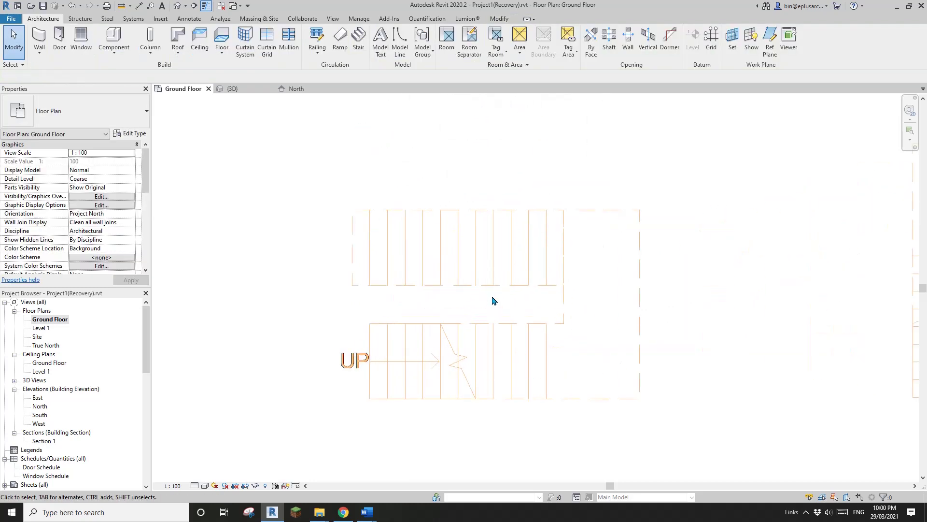
pyautogui.scroll(1, 510, 289)
pyautogui.moveTo(500, 292); pyautogui.dragTo(474, 290, button='middle')
pyautogui.scroll(1, 518, 294)
pyautogui.scroll(-1, 454, 286)
pyautogui.moveTo(410, 190)
pyautogui.mouseDown(button='middle')
pyautogui.moveTo(428, 185)
pyautogui.moveTo(402, 205)
pyautogui.mouseUp(button='middle')
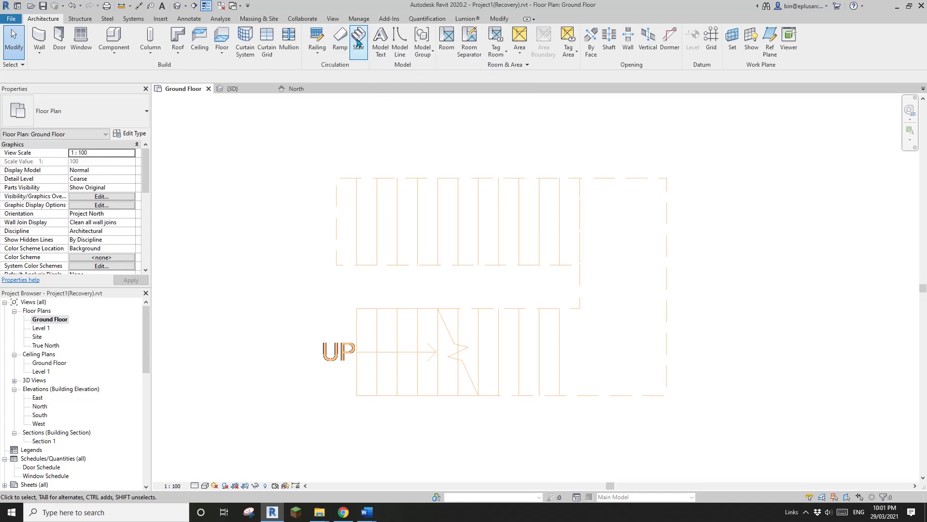
pyautogui.moveTo(433, 216)
pyautogui.mouseDown(button='middle')
pyautogui.moveTo(427, 183)
pyautogui.moveTo(428, 208)
pyautogui.mouseUp(button='middle')
pyautogui.press('d')
pyautogui.press('i')
pyautogui.moveTo(450, 290); pyautogui.dragTo(476, 283, button='middle')
pyautogui.scroll(1, 459, 290)
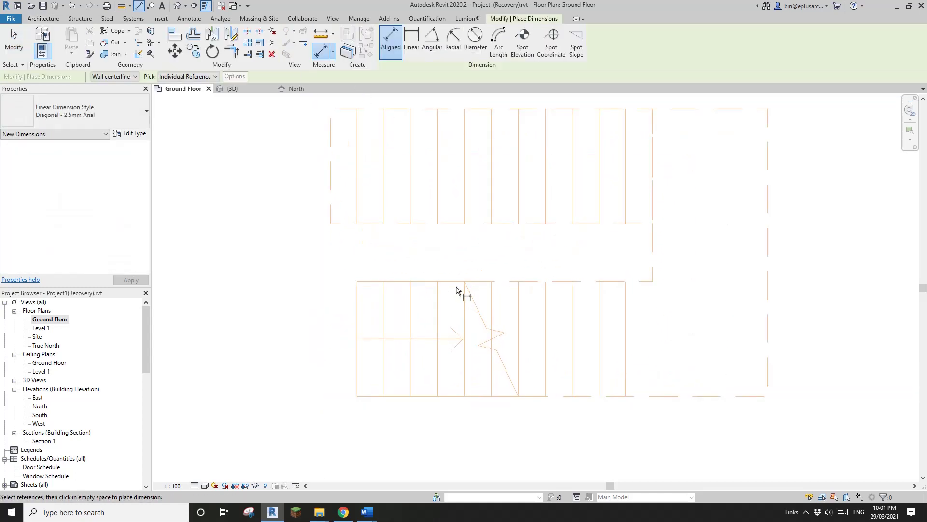
pyautogui.click(454, 282)
pyautogui.click(457, 398)
pyautogui.moveTo(421, 371); pyautogui.dragTo(501, 378, button='middle')
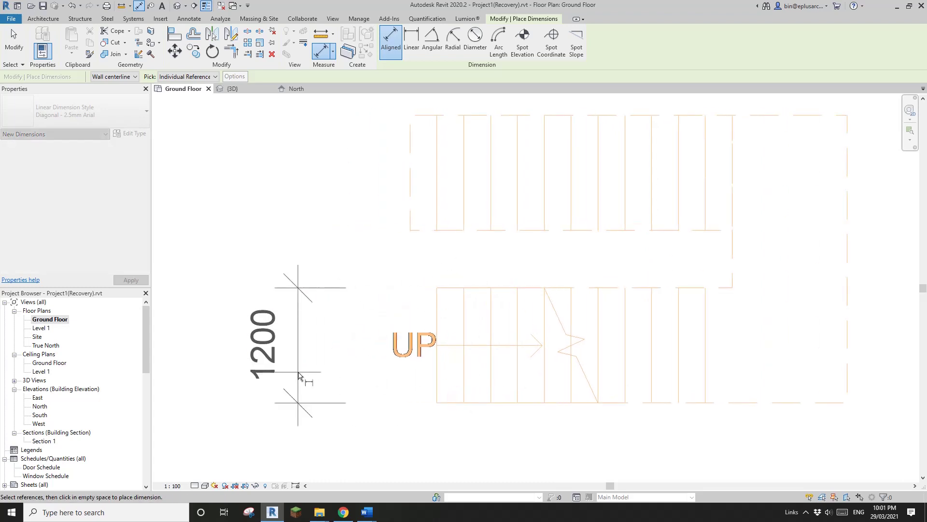
pyautogui.click(299, 375)
# Step: Dimension the upper flight's width, placing the aligned dimension beyond the flight's outer end
pyautogui.scroll(-1, 447, 319)
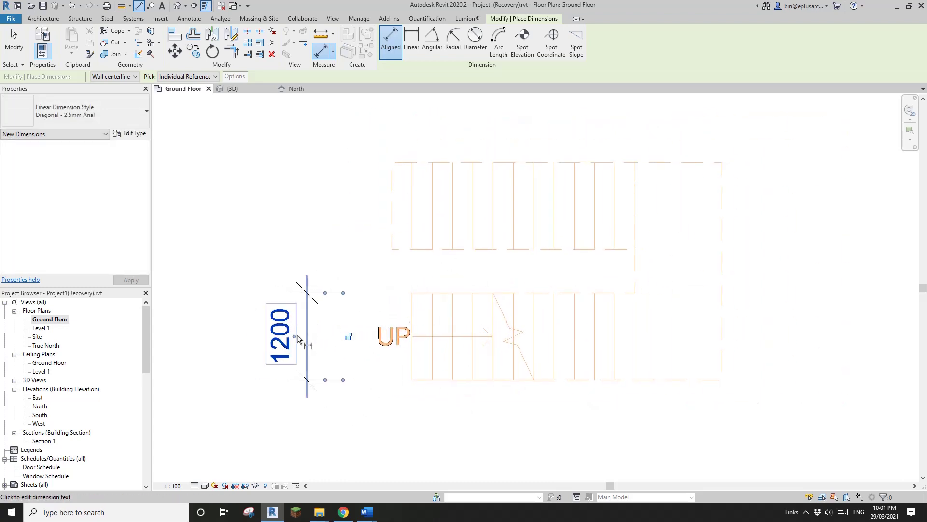
pyautogui.moveTo(423, 247); pyautogui.dragTo(425, 269, button='middle')
pyautogui.click(425, 271)
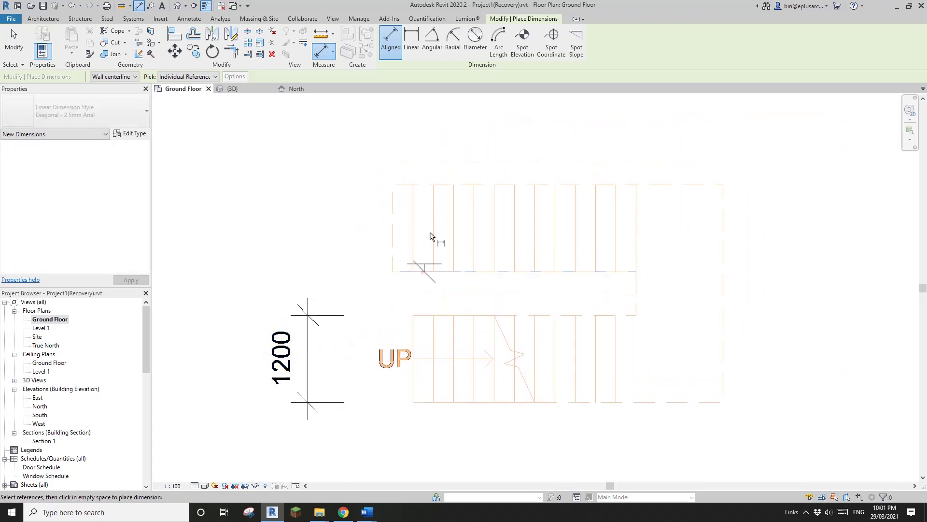
pyautogui.click(425, 184)
pyautogui.click(325, 194)
pyautogui.click(325, 228)
# Step: Dimension the landing's depth between its inner and outer edges, placing the dimension above the landing
pyautogui.moveTo(362, 227); pyautogui.dragTo(228, 199, button='middle')
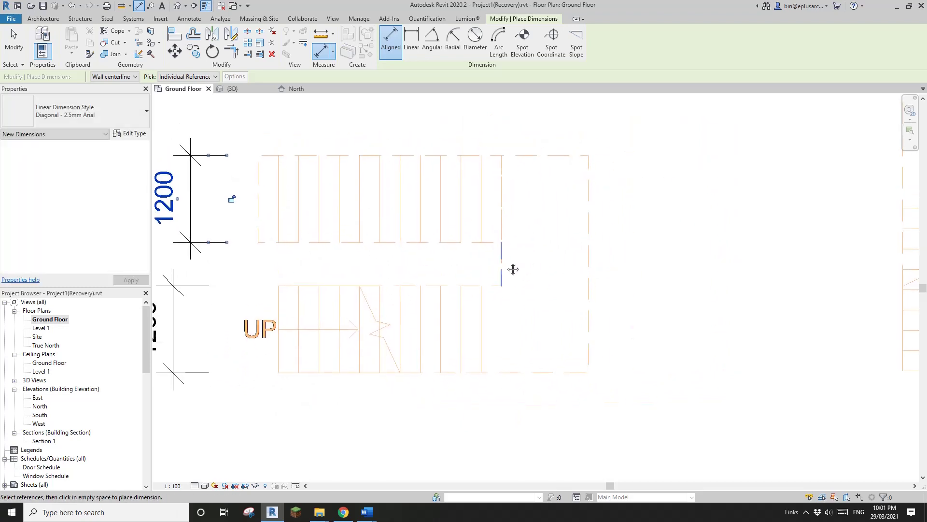
pyautogui.click(513, 273)
pyautogui.click(587, 265)
pyautogui.scroll(-2, 596, 263)
pyautogui.click(593, 194)
# Step: Dimension the tread depth between two neighbouring tread lines of the lower flight, placing the dimension below the flight
pyautogui.scroll(3, 497, 347)
pyautogui.moveTo(497, 348); pyautogui.dragTo(576, 338, button='middle')
pyautogui.scroll(1, 575, 337)
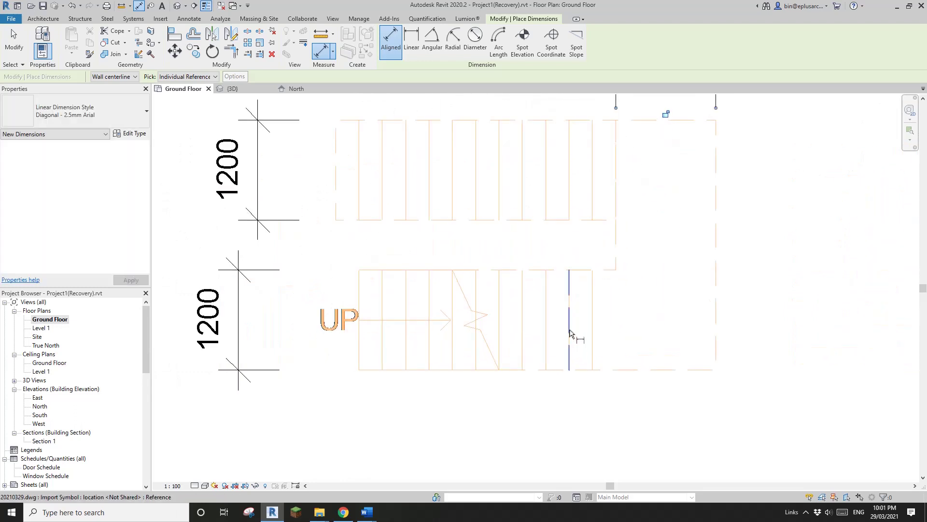
pyautogui.click(569, 329)
pyautogui.click(545, 330)
pyautogui.moveTo(572, 386); pyautogui.dragTo(540, 317, button='middle')
pyautogui.click(539, 374)
# Step: Dimension the tread depth between two neighbouring tread lines of the upper flight, placing the dimension above the flight
pyautogui.scroll(-1, 451, 337)
pyautogui.moveTo(450, 337); pyautogui.dragTo(455, 393, button='middle')
pyautogui.click(431, 198)
pyautogui.click(449, 198)
pyautogui.click(463, 139)
pyautogui.scroll(-1, 509, 243)
pyautogui.moveTo(510, 243); pyautogui.dragTo(494, 253, button='middle')
pyautogui.scroll(-1, 494, 253)
pyautogui.press('Escape')
pyautogui.press('Escape')
# Step: Start a new stair with the run component and set the actual run width to 1200
pyautogui.moveTo(411, 221); pyautogui.dragTo(410, 268, button='middle')
pyautogui.click(360, 48)
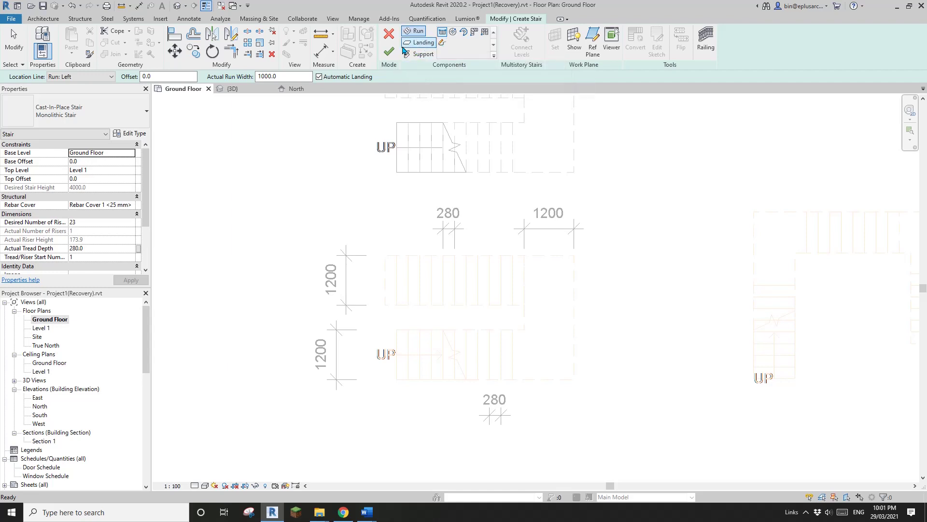
pyautogui.click(415, 38)
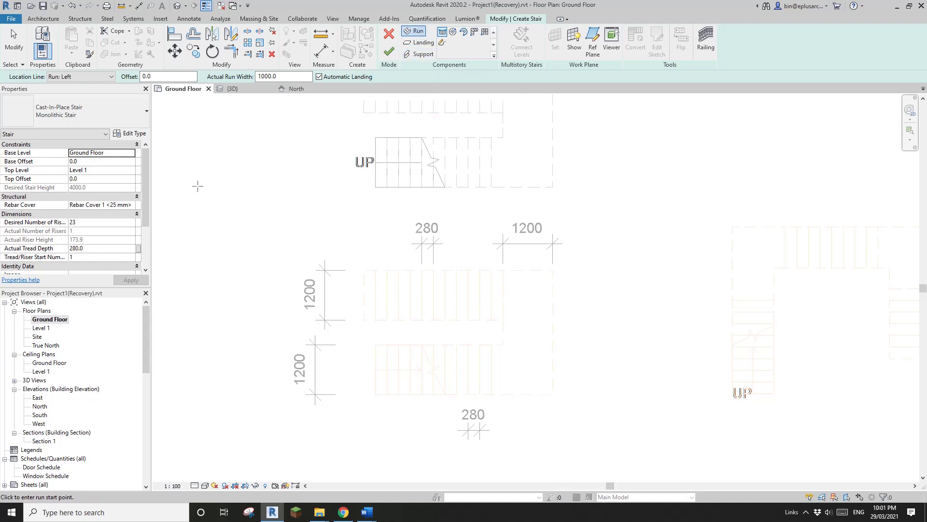
pyautogui.scroll(-3, 90, 229)
pyautogui.scroll(2, 90, 229)
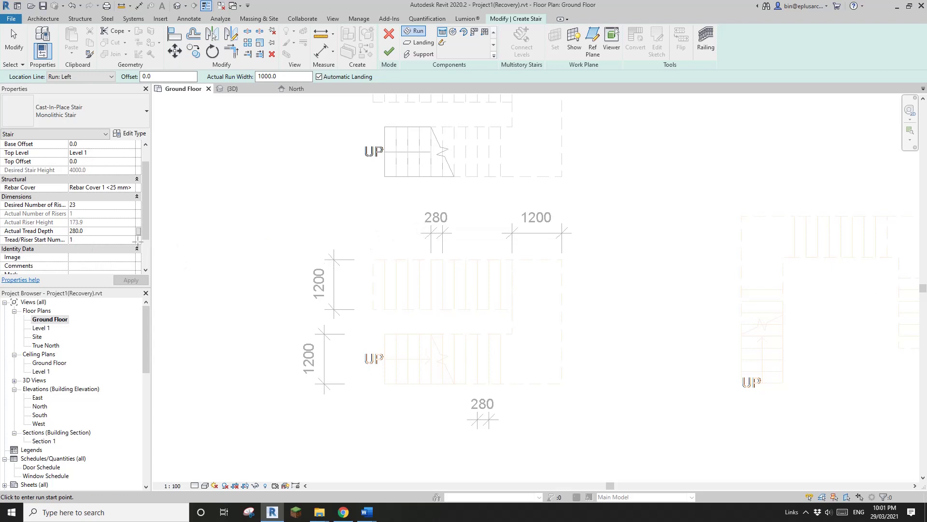
pyautogui.scroll(1, 94, 233)
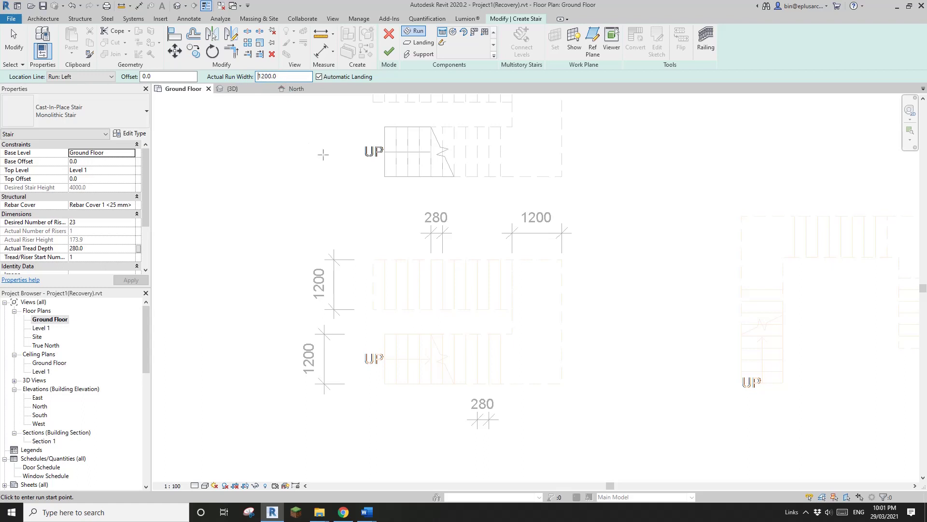
pyautogui.moveTo(363, 283); pyautogui.dragTo(339, 271, button='middle')
pyautogui.scroll(1, 337, 267)
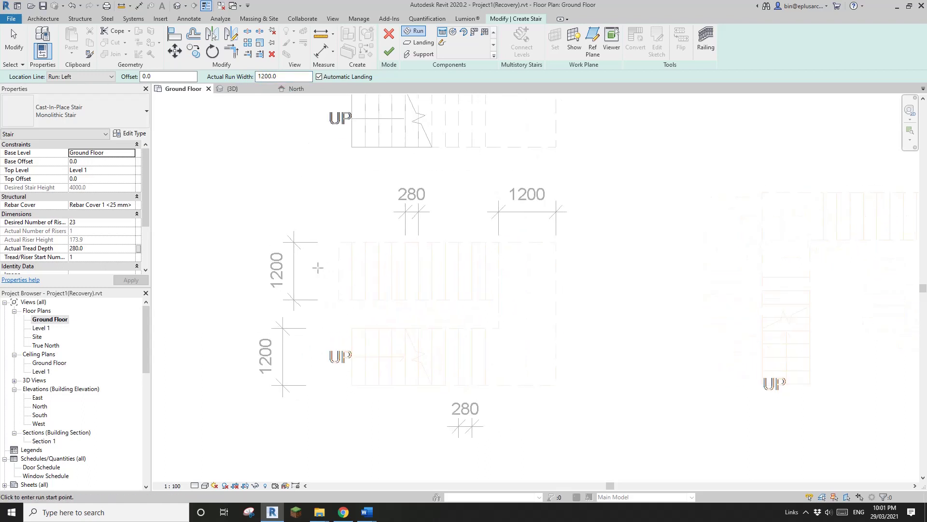
pyautogui.click(71, 78)
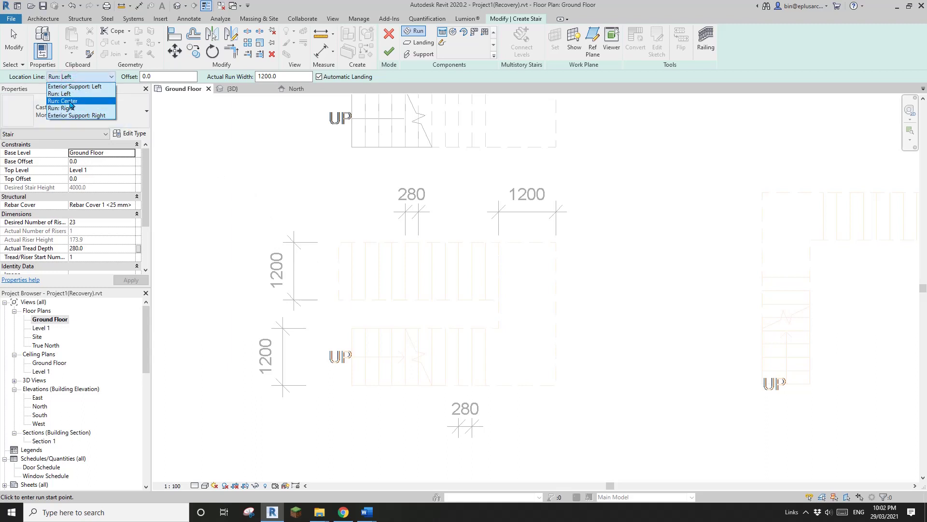
pyautogui.click(70, 102)
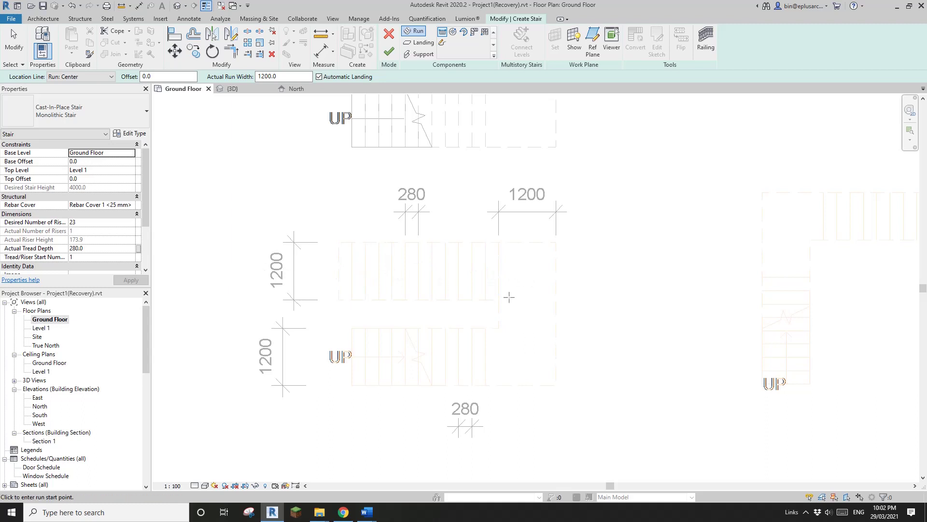
pyautogui.click(89, 76)
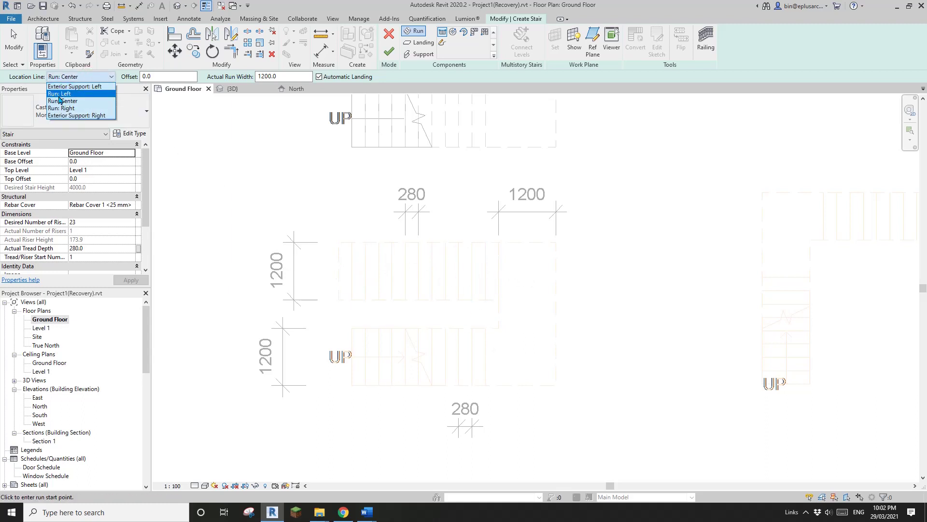
pyautogui.click(61, 93)
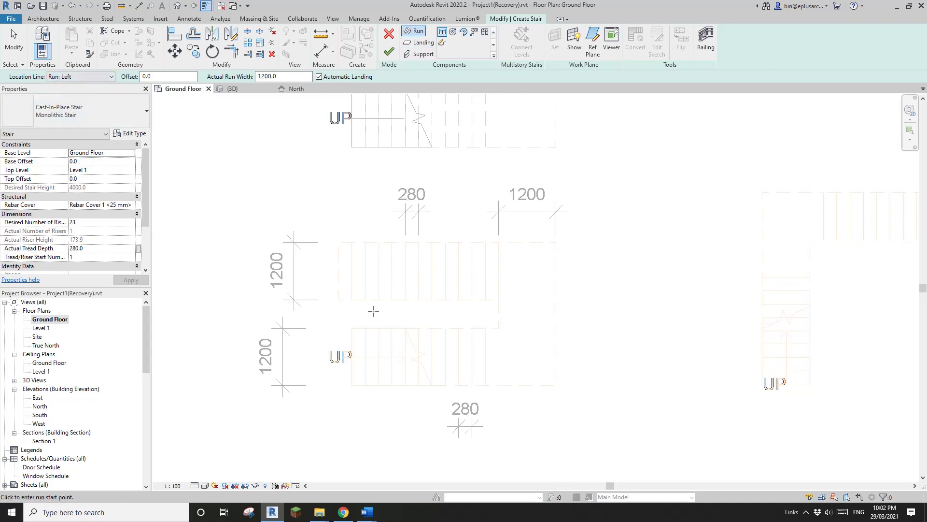
# Step: Place the lower run 2800 mm long along the DWG flight's inner edge, from the first riser at the UP label, creating 10 risers
pyautogui.click(352, 328)
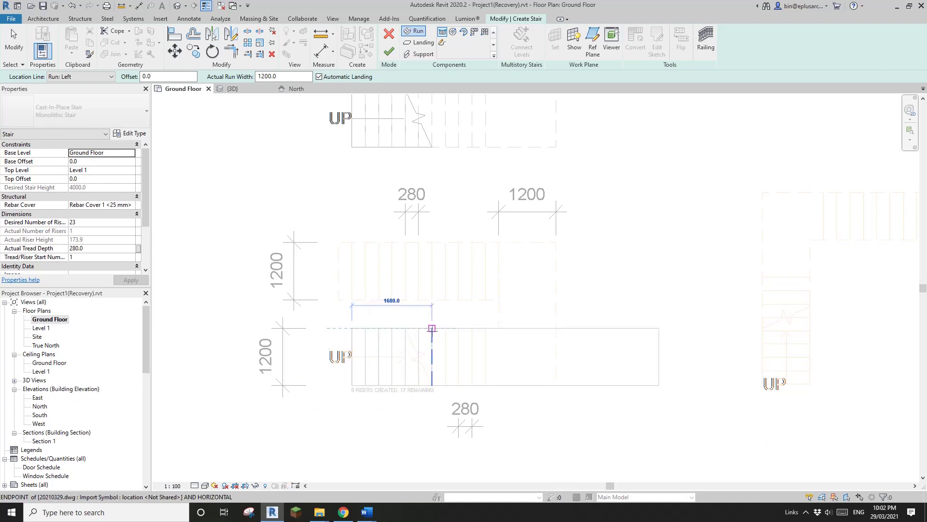
pyautogui.scroll(2, 432, 328)
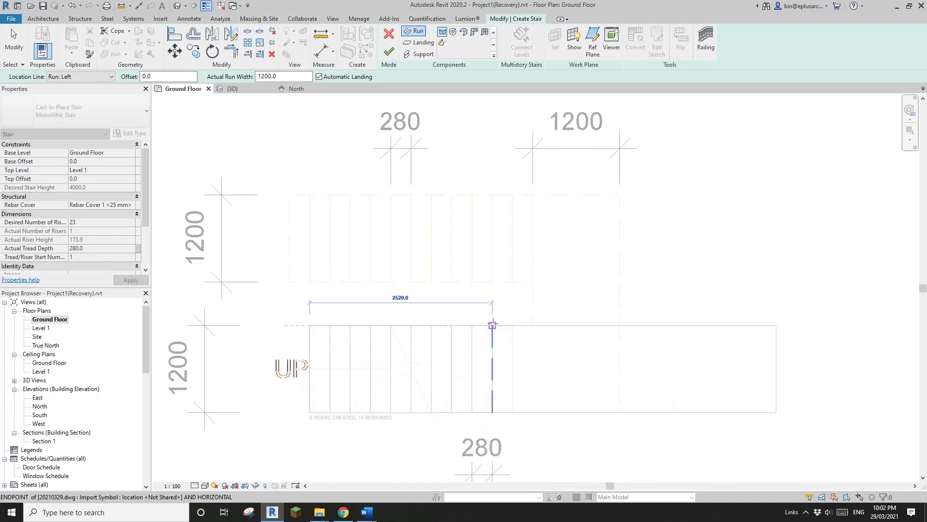
pyautogui.click(513, 325)
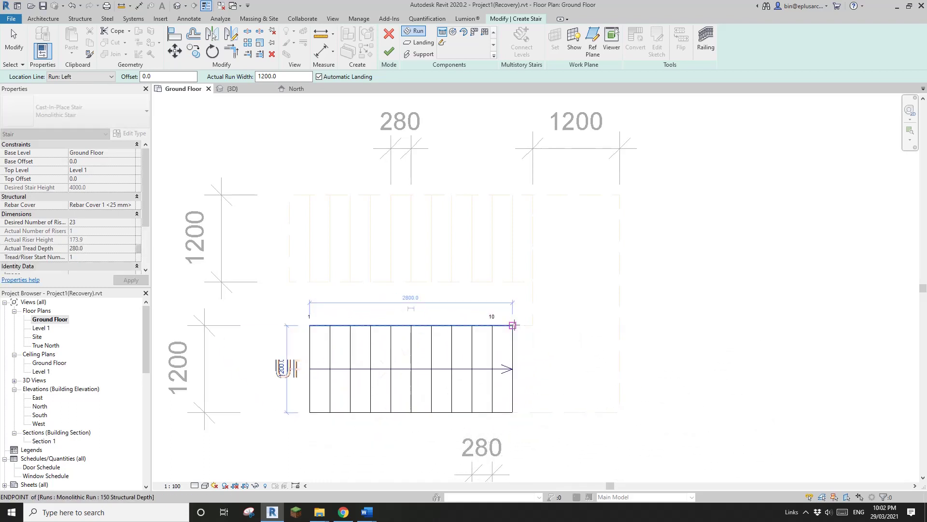
# Step: Place the upper run from the landing's inner corner back along the flight's inner edge for risers 11 to 23, and finish the stair
pyautogui.scroll(1, 422, 336)
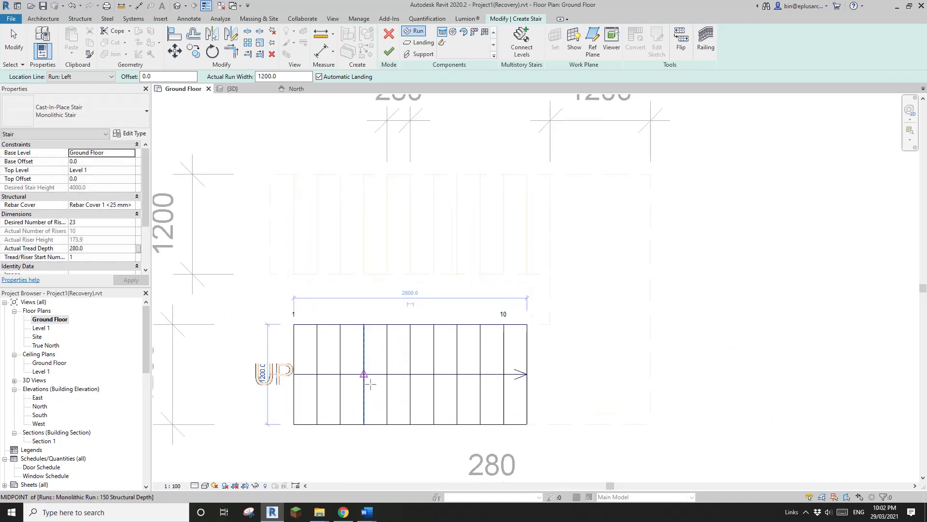
pyautogui.scroll(-1, 423, 355)
pyautogui.moveTo(472, 358); pyautogui.dragTo(440, 361, button='middle')
pyautogui.moveTo(514, 321); pyautogui.dragTo(531, 290, button='middle')
pyautogui.scroll(1, 478, 327)
pyautogui.scroll(-1, 531, 289)
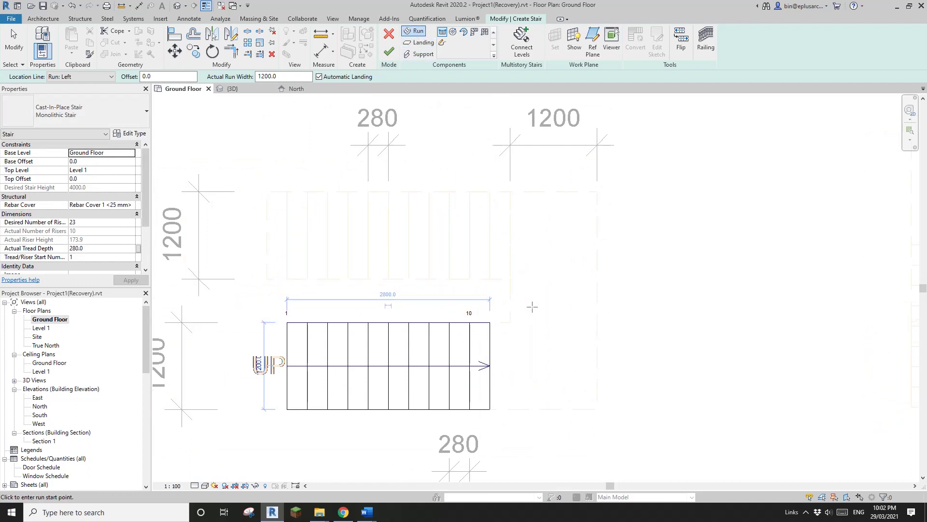
pyautogui.scroll(-1, 555, 283)
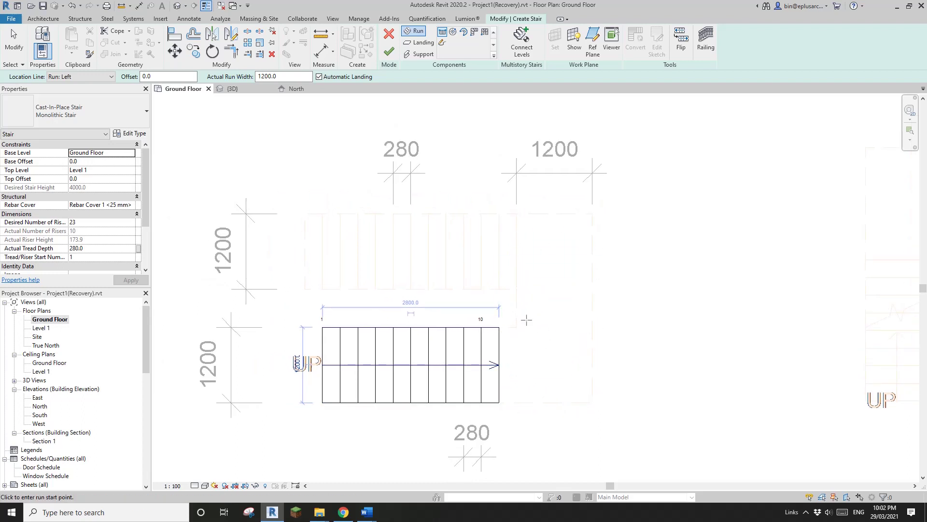
pyautogui.scroll(1, 527, 320)
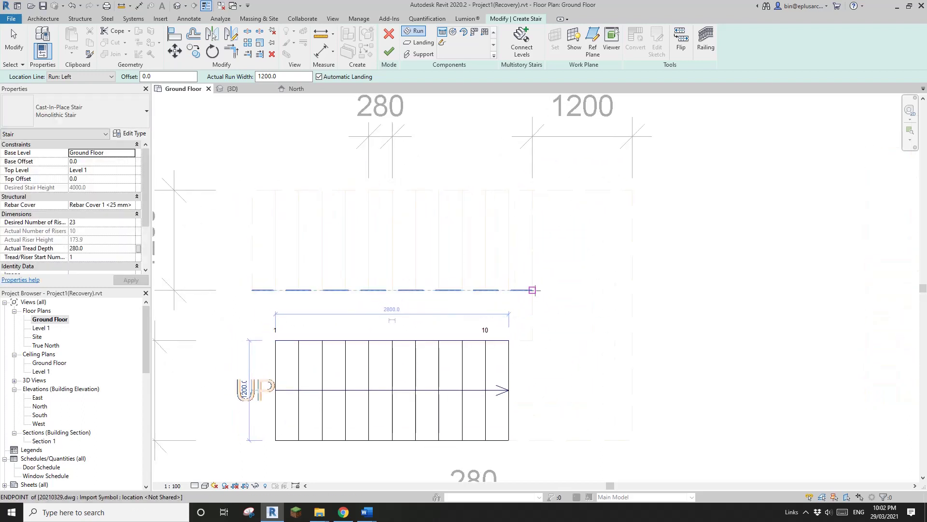
pyautogui.click(532, 290)
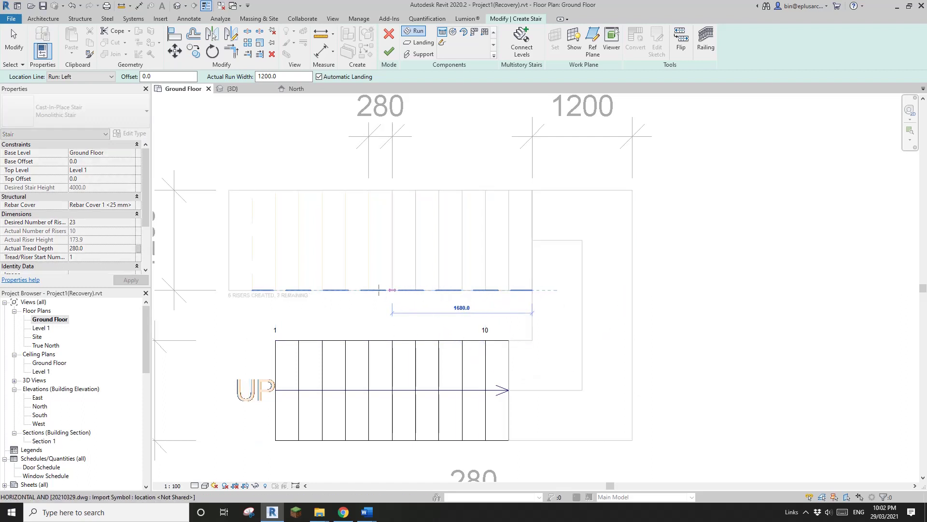
pyautogui.click(229, 290)
pyautogui.scroll(-2, 327, 294)
pyautogui.press('Escape')
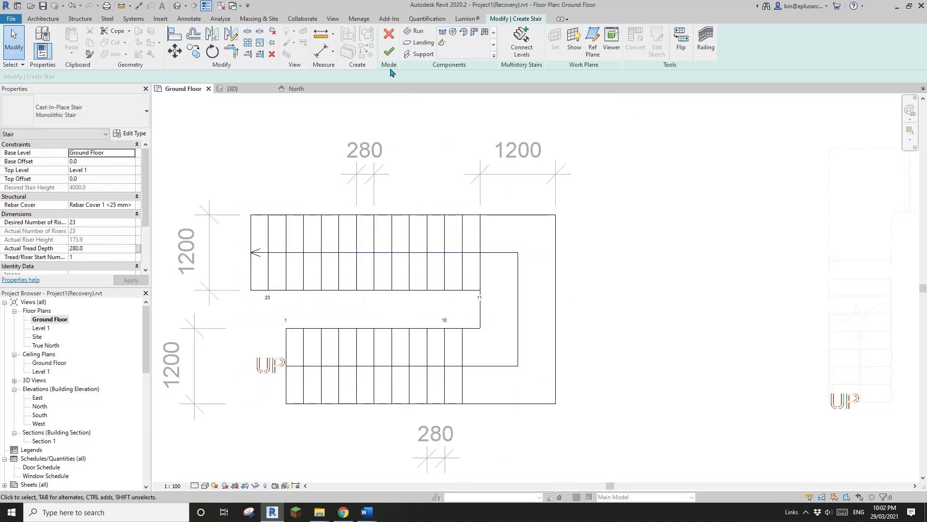
pyautogui.scroll(-2, 476, 261)
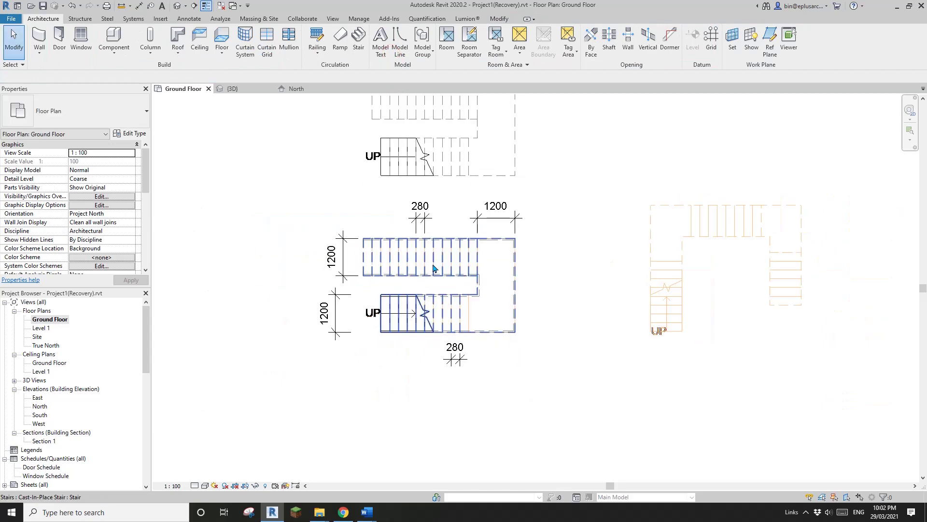
# Step: Open the 3D view and delete the railings from the new stair
pyautogui.click(440, 267)
pyautogui.click(179, 6)
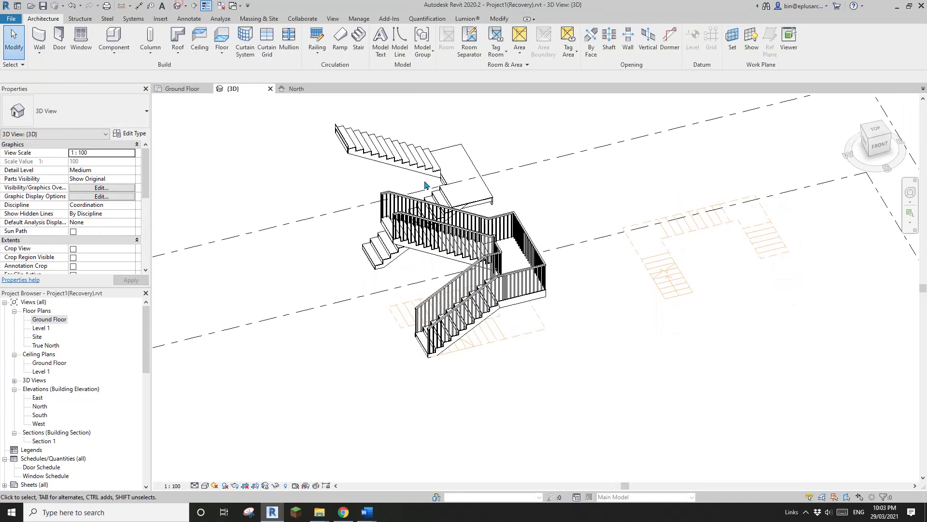
pyautogui.click(466, 249)
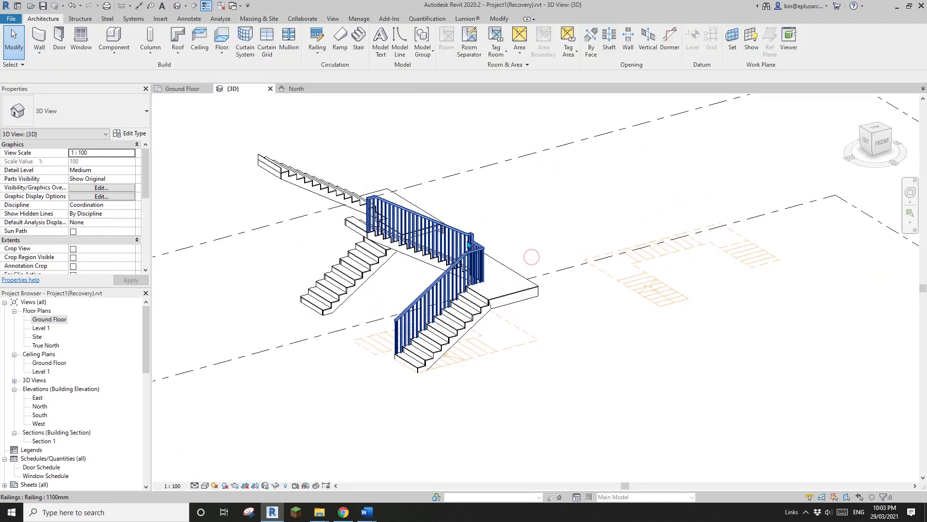
pyautogui.press('Delete')
# Step: Examine both U-shaped stairs in 3D from several angles, selecting each to compare their runs, landings and riser properties
pyautogui.keyDown('shift'); pyautogui.moveTo(466, 249); pyautogui.dragTo(560, 327, button='middle'); pyautogui.keyUp('shift')
pyautogui.click(491, 289)
pyautogui.click(486, 265)
pyautogui.keyDown('shift'); pyautogui.moveTo(489, 279); pyautogui.dragTo(470, 311, button='middle'); pyautogui.keyUp('shift')
pyautogui.click(470, 312)
pyautogui.click(539, 184)
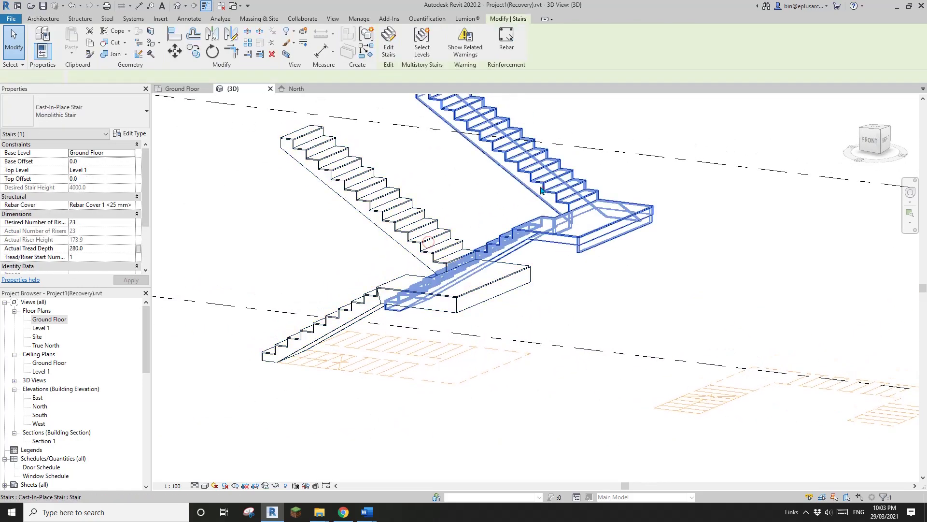
pyautogui.click(484, 275)
pyautogui.moveTo(516, 272); pyautogui.dragTo(474, 342, button='middle')
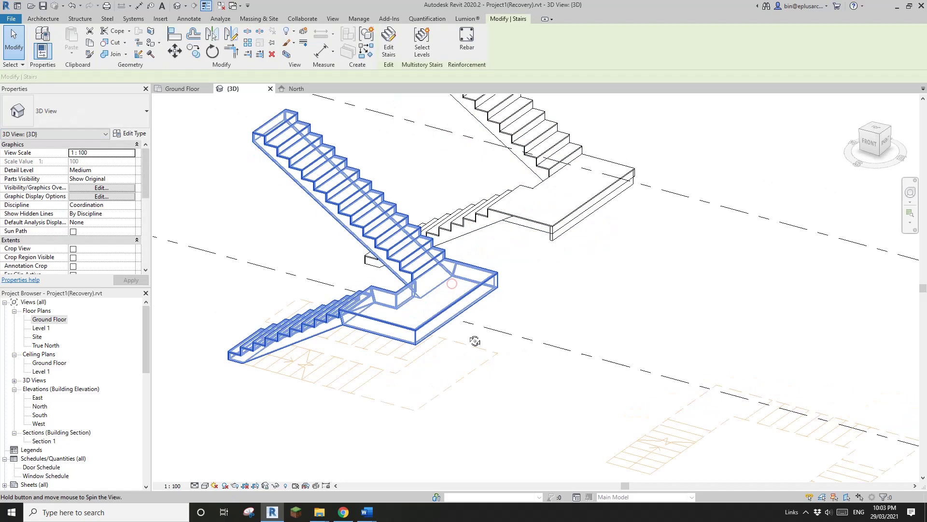
pyautogui.click(564, 221)
pyautogui.moveTo(564, 222); pyautogui.dragTo(509, 318, button='middle')
pyautogui.keyDown('shift'); pyautogui.moveTo(508, 318); pyautogui.dragTo(532, 294, button='middle'); pyautogui.keyUp('shift')
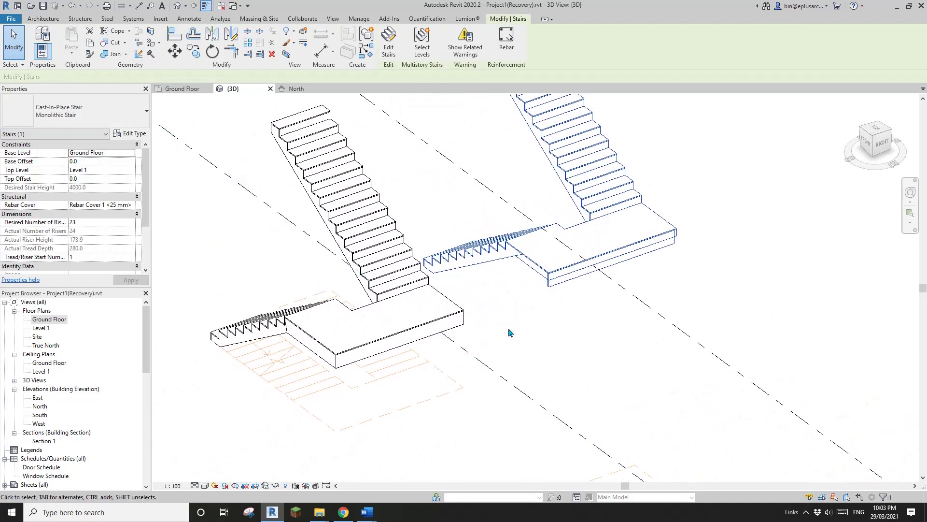
pyautogui.keyDown('shift'); pyautogui.moveTo(404, 325); pyautogui.dragTo(428, 342, button='middle'); pyautogui.keyUp('shift')
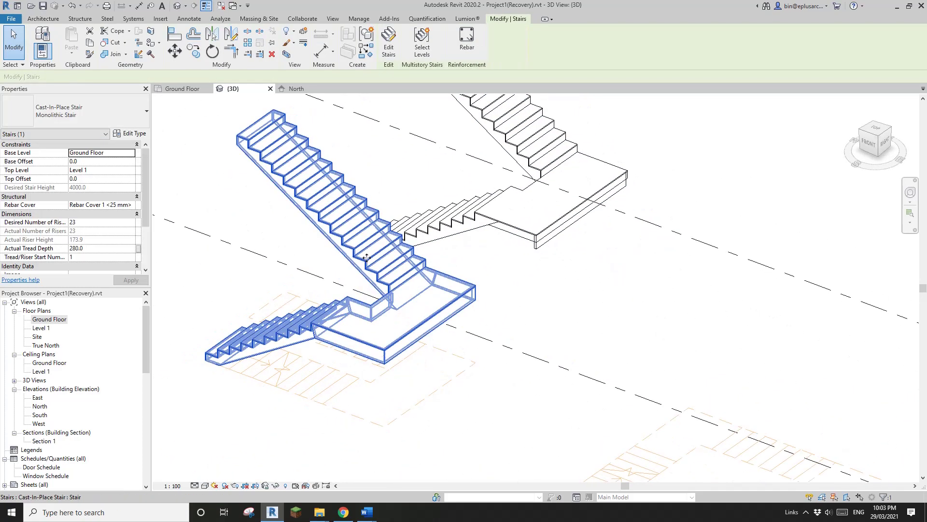
pyautogui.keyDown('shift'); pyautogui.moveTo(396, 239); pyautogui.dragTo(453, 276, button='middle'); pyautogui.keyUp('shift')
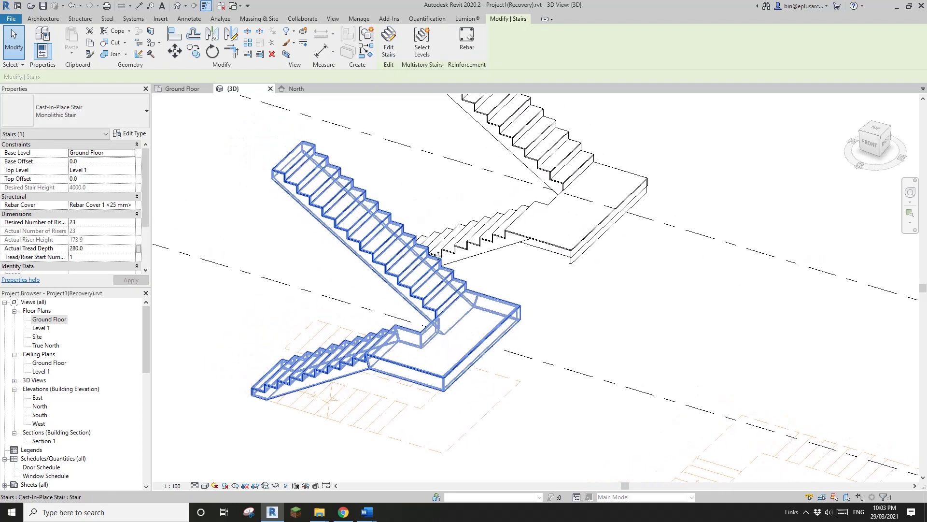
pyautogui.doubleClick(49, 319)
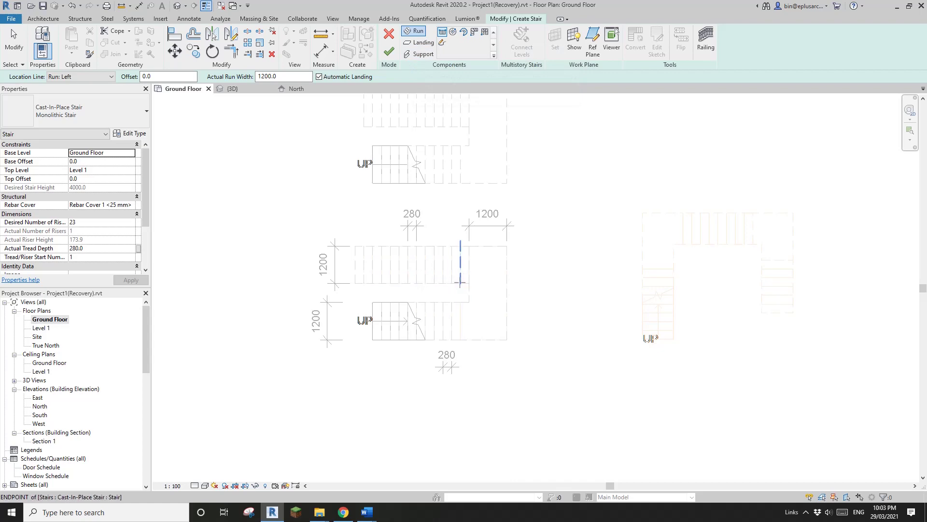
pyautogui.scroll(4, 465, 284)
pyautogui.press('Escape')
pyautogui.scroll(-2, 469, 338)
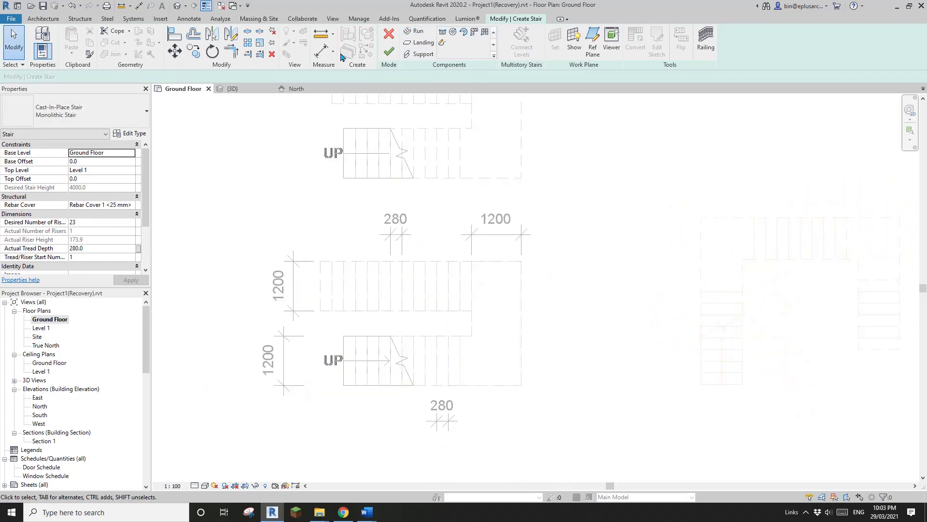
pyautogui.click(389, 53)
pyautogui.press('Return')
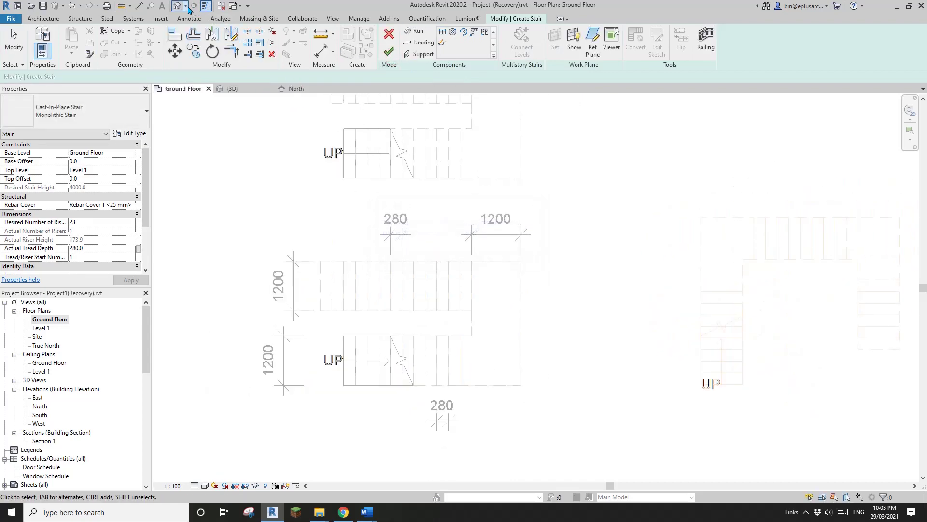
pyautogui.click(177, 6)
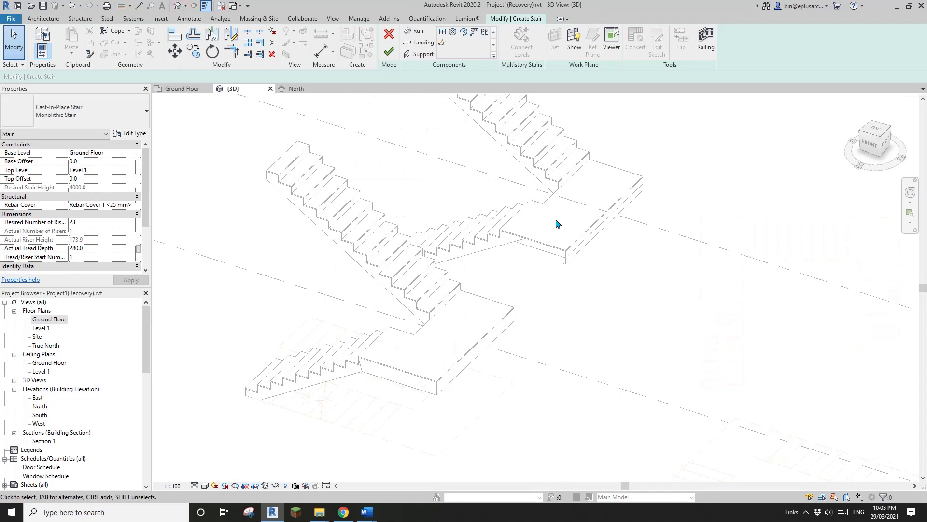
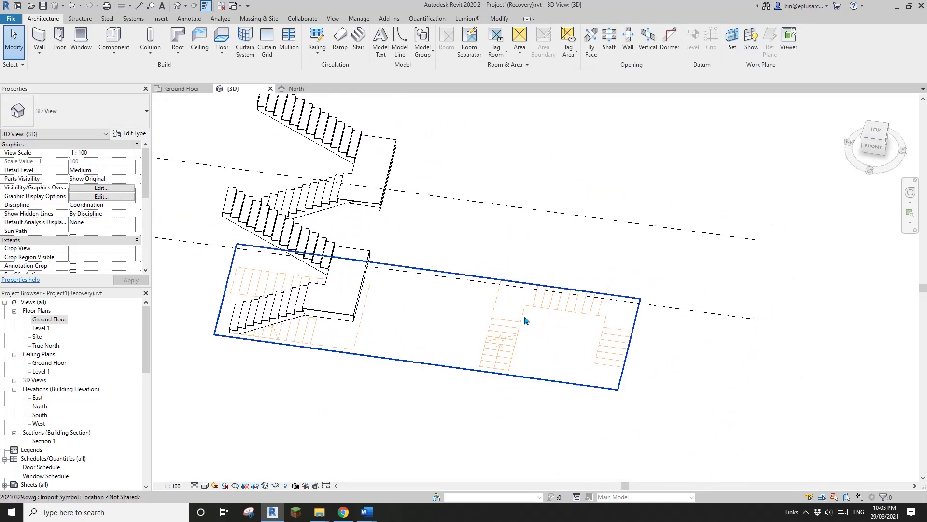
# Step: Start a new stair with a sketched run over the three-flight DWG plan on the Ground Floor, using Pick Lines for its boundary
pyautogui.doubleClick(53, 319)
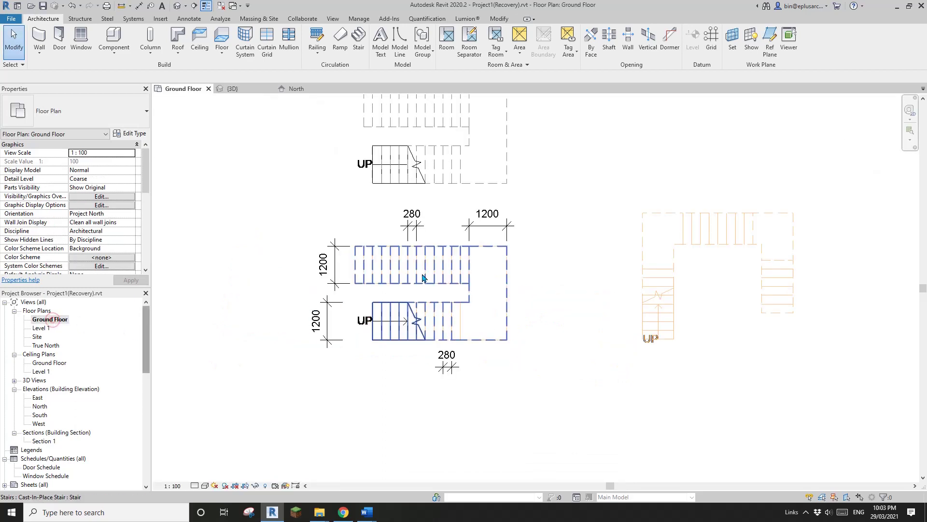
pyautogui.scroll(4, 487, 269)
pyautogui.scroll(1, 390, 292)
pyautogui.moveTo(405, 302); pyautogui.dragTo(441, 305, button='middle')
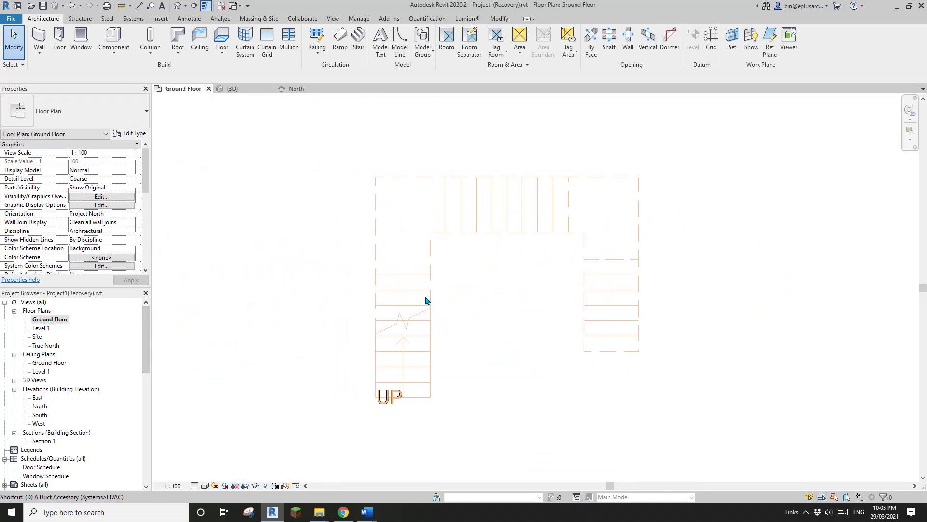
pyautogui.scroll(-1, 423, 302)
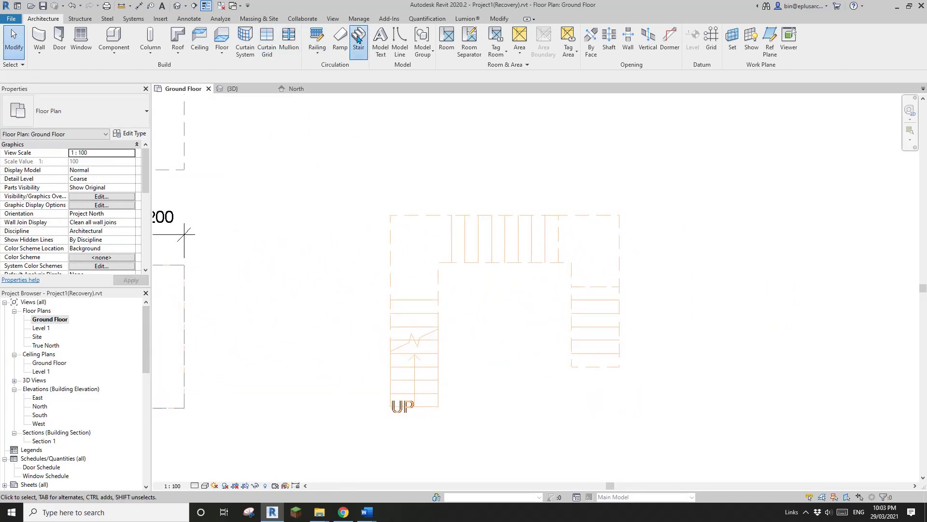
pyautogui.click(358, 38)
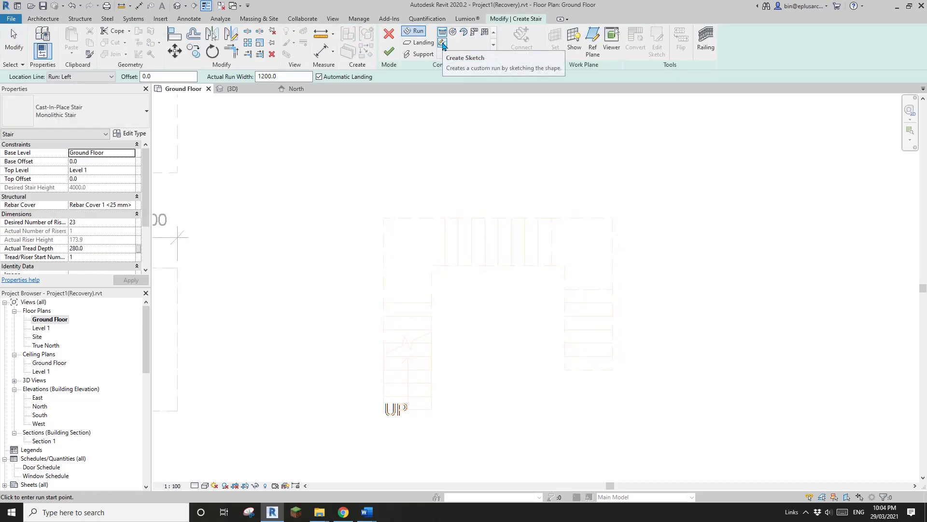
pyautogui.click(442, 44)
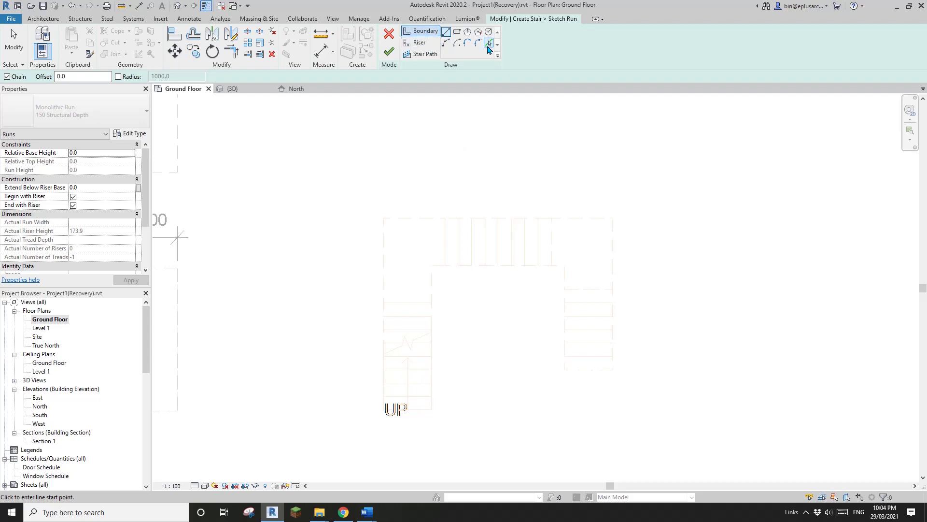
pyautogui.click(488, 44)
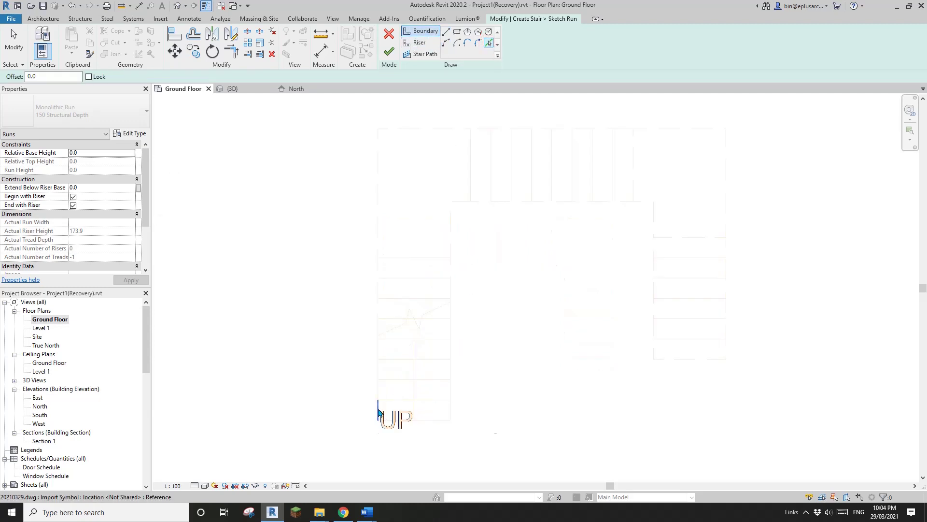
# Step: Pick boundary lines for the run from the DWG plan along the edges of the middle flight and the third flight
pyautogui.scroll(1, 482, 235)
pyautogui.moveTo(481, 236); pyautogui.dragTo(441, 310, button='middle')
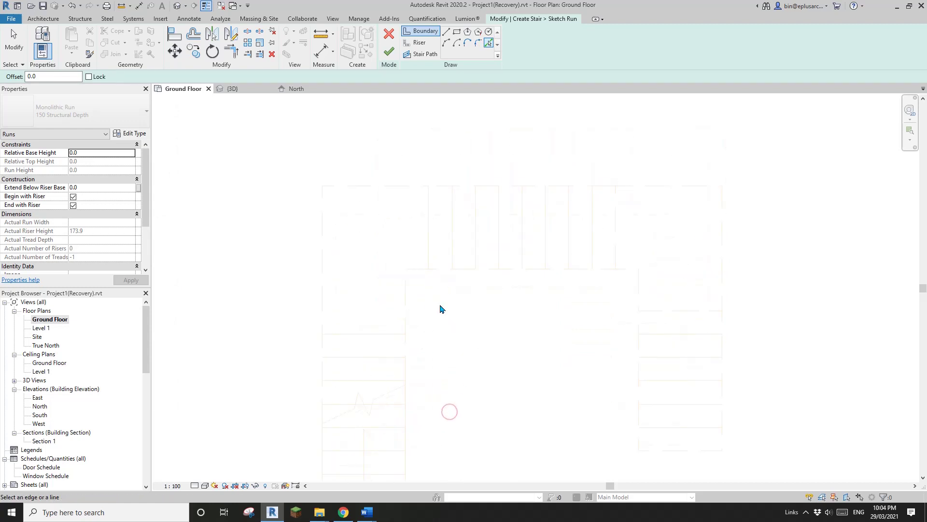
pyautogui.click(411, 192)
pyautogui.moveTo(536, 210); pyautogui.dragTo(412, 183, button='middle')
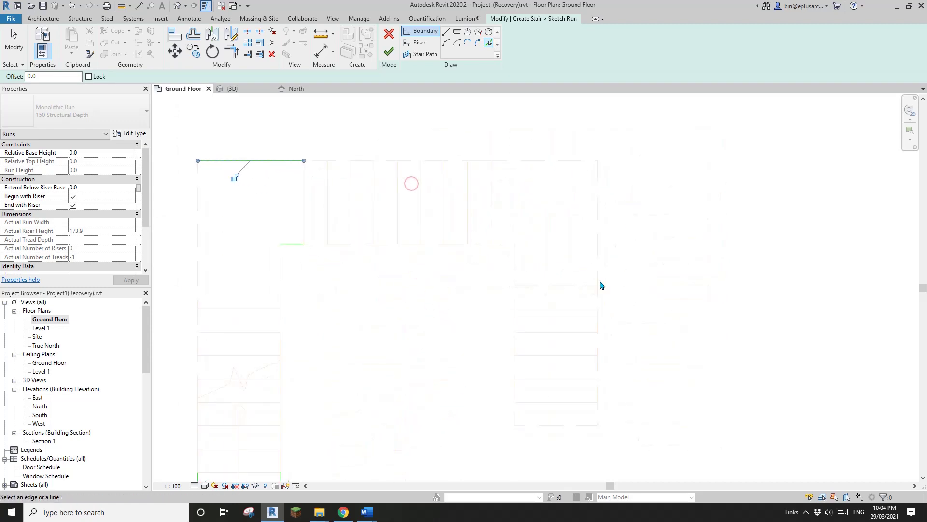
pyautogui.moveTo(620, 399); pyautogui.dragTo(606, 304, button='middle')
pyautogui.click(584, 318)
pyautogui.click(501, 324)
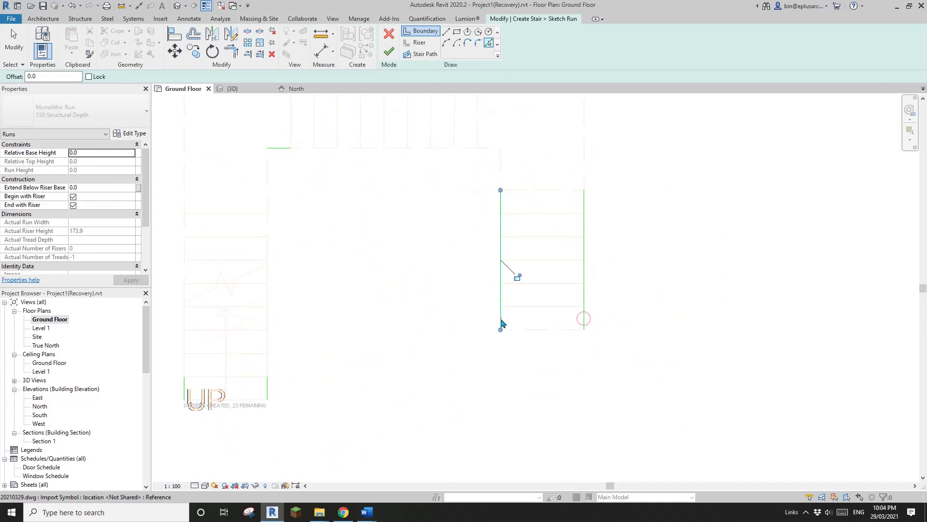
# Step: Trim and extend the boundary lines to corners so they form continuous outer and inner outlines around all three flights
pyautogui.scroll(-5, 510, 331)
pyautogui.press('t')
pyautogui.press('r')
pyautogui.click(391, 199)
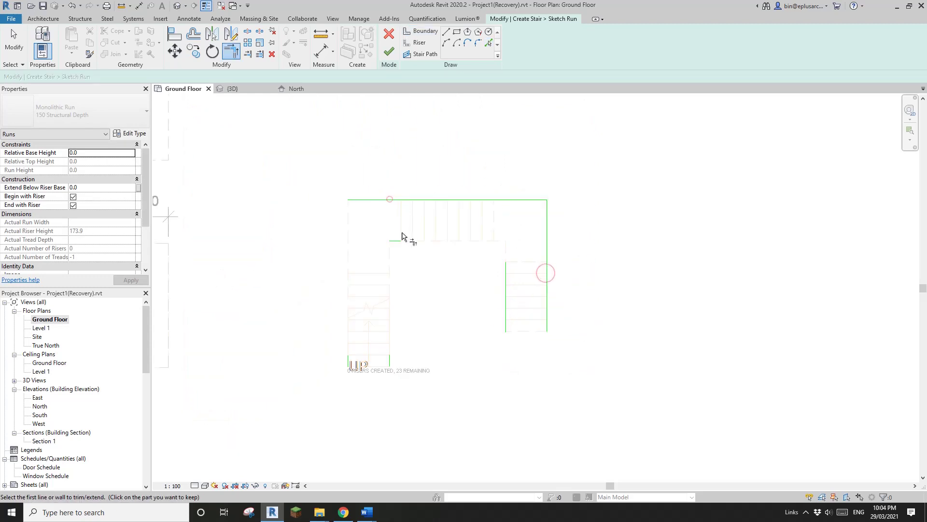
pyautogui.click(506, 271)
pyautogui.click(397, 241)
pyautogui.click(389, 360)
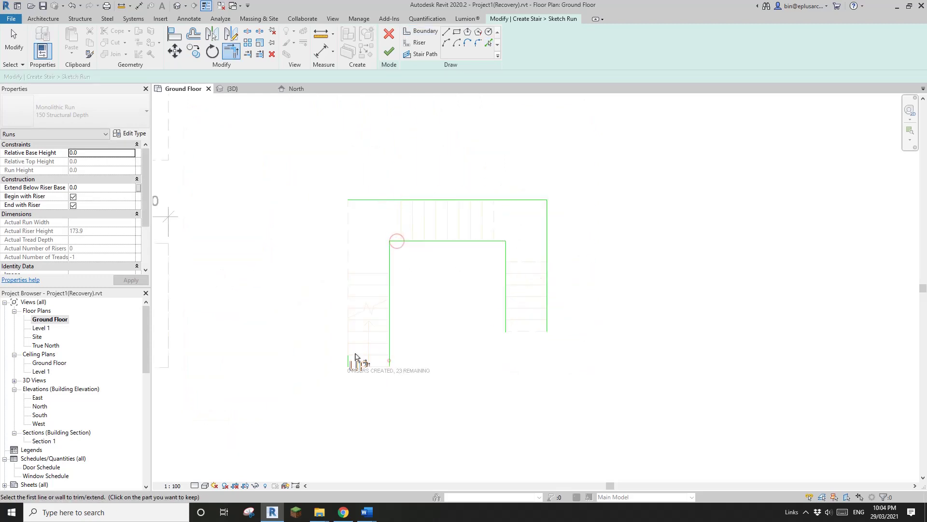
pyautogui.click(348, 356)
pyautogui.click(386, 200)
pyautogui.press('Escape')
# Step: Pick the first flight's tread lines from the DWG plan as risers, from the UP end to the first landing
pyautogui.moveTo(362, 168); pyautogui.dragTo(430, 202, button='middle')
pyautogui.click(417, 43)
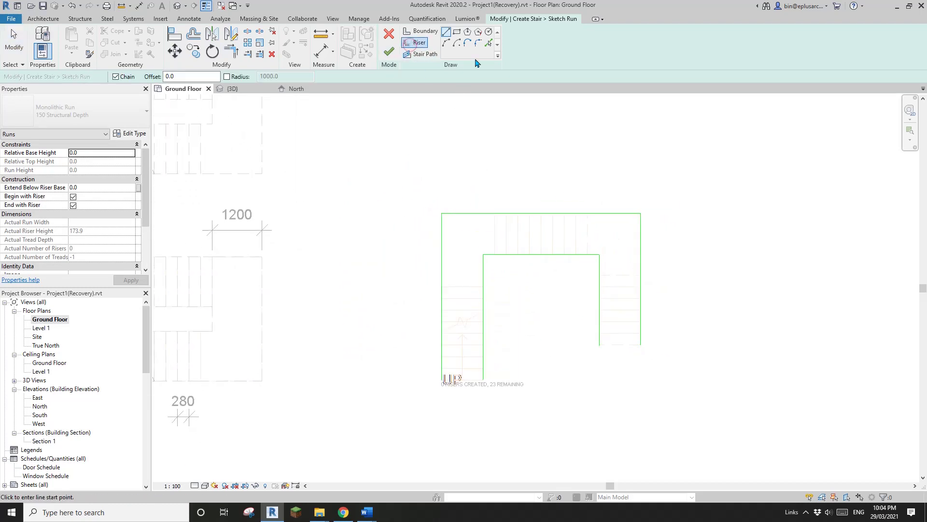
pyautogui.click(488, 43)
pyautogui.scroll(3, 479, 389)
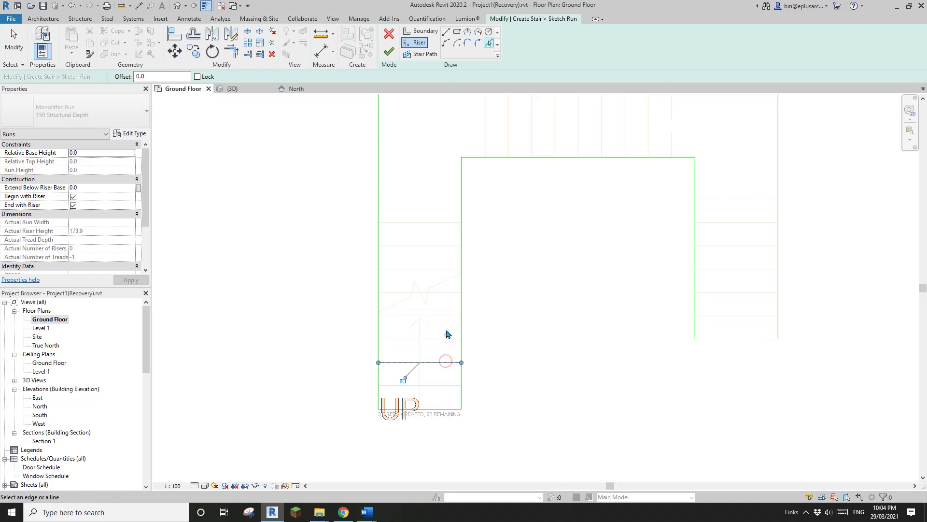
pyautogui.click(449, 296)
pyautogui.click(441, 272)
pyautogui.scroll(-4, 446, 254)
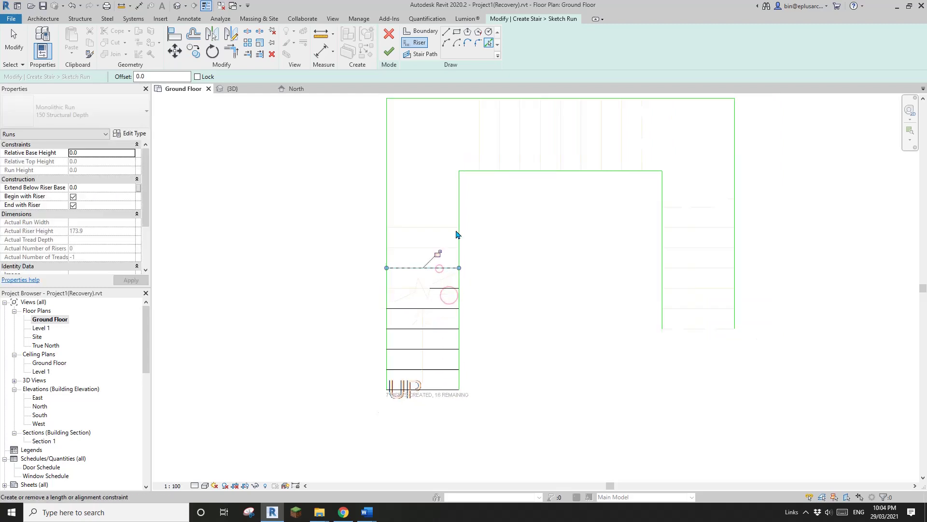
pyautogui.moveTo(457, 233); pyautogui.dragTo(434, 289, button='middle')
pyautogui.click(412, 297)
pyautogui.click(411, 289)
# Step: Pick the middle flight's tread lines from the DWG plan as risers, up to the second landing
pyautogui.moveTo(464, 259); pyautogui.dragTo(446, 270, button='middle')
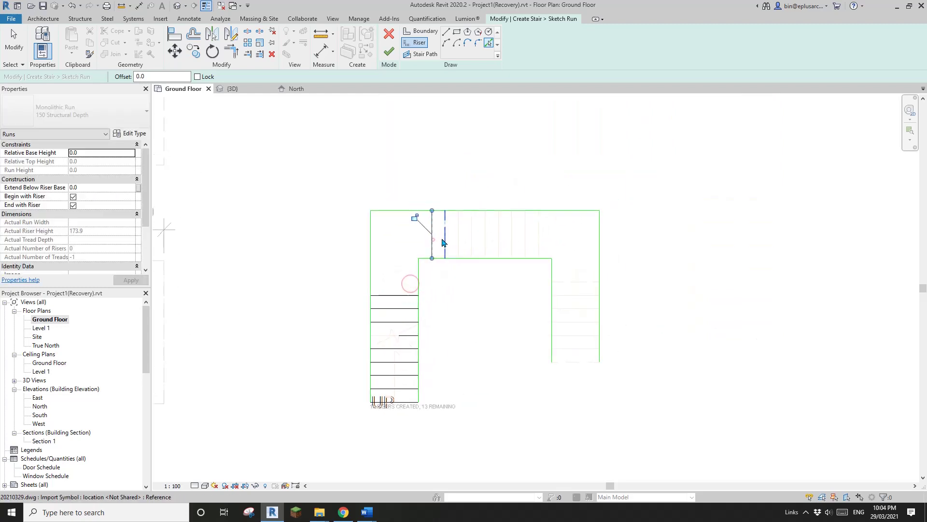
pyautogui.click(459, 235)
pyautogui.click(472, 233)
pyautogui.click(485, 232)
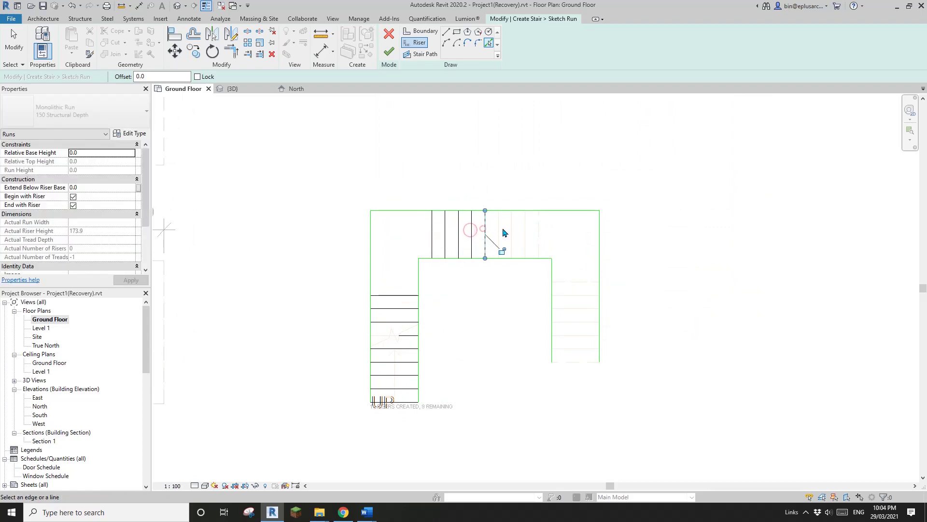
pyautogui.click(498, 231)
pyautogui.click(540, 234)
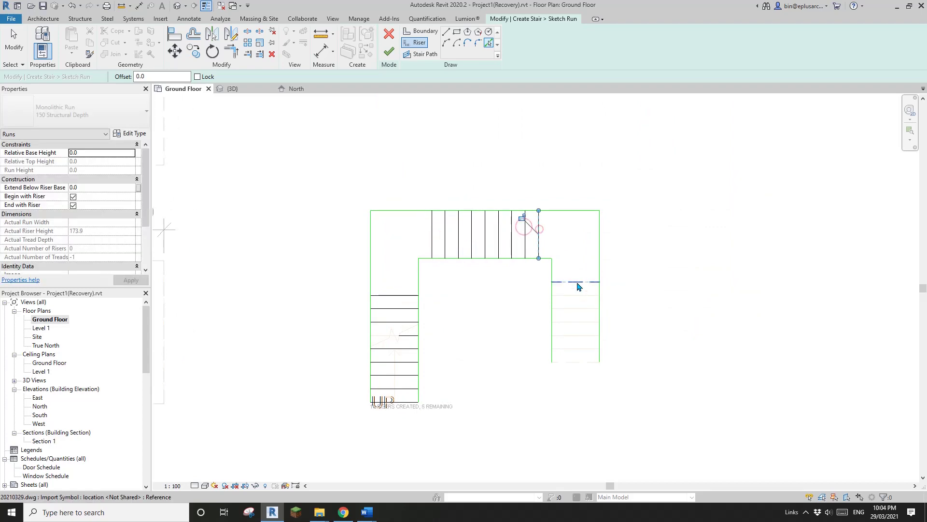
# Step: Pick the third flight's tread lines from the DWG plan as risers, through to the end of the stair
pyautogui.click(573, 282)
pyautogui.click(570, 295)
pyautogui.click(582, 309)
pyautogui.click(585, 325)
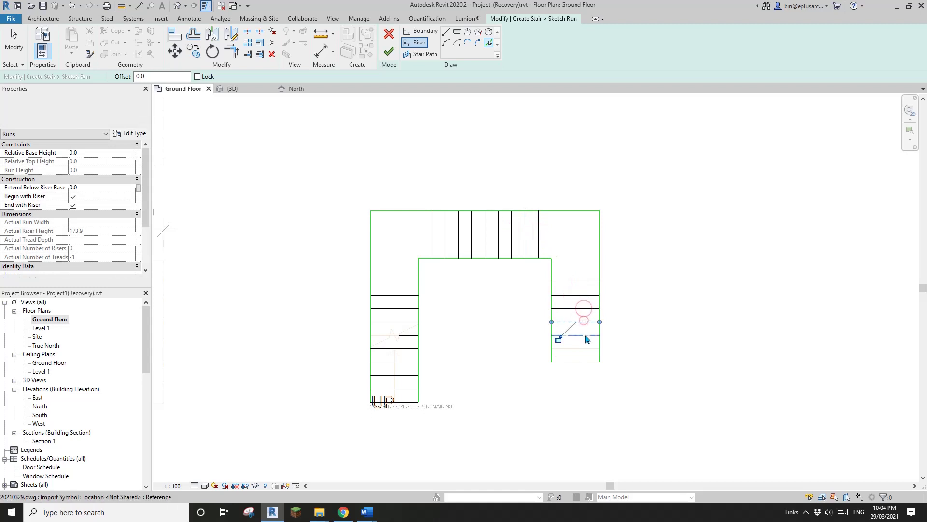
pyautogui.click(586, 339)
pyautogui.click(585, 352)
pyautogui.press('Escape')
pyautogui.press('Escape')
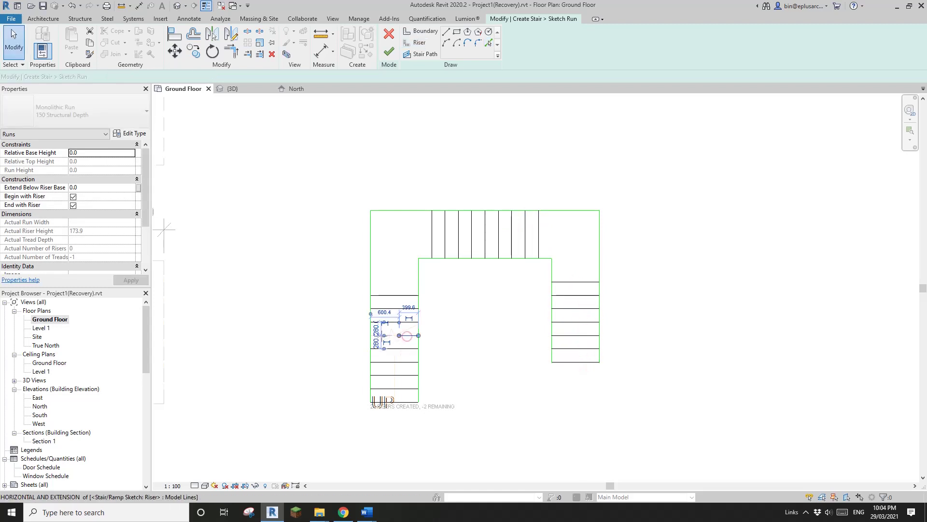
# Step: Draw the stair path along the centrelines of the three flights, turning at both landings, and finish the run sketch
pyautogui.click(422, 54)
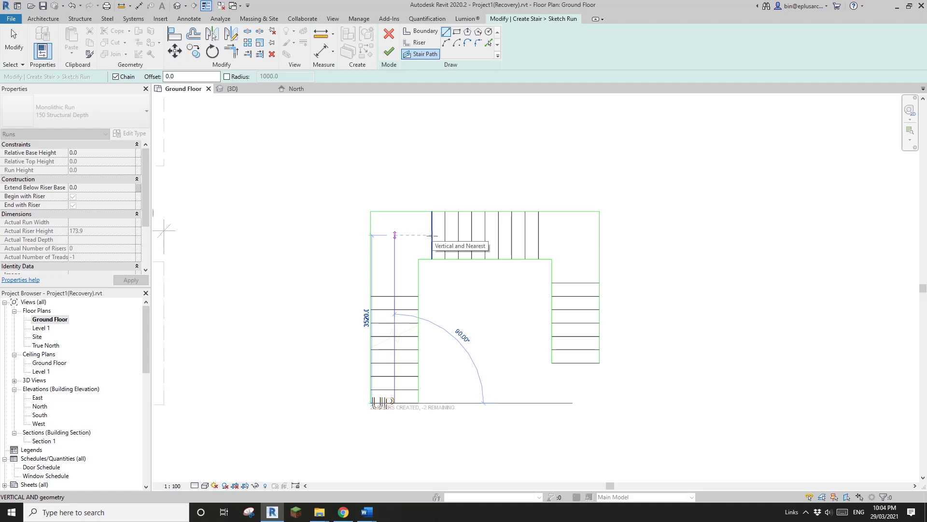
pyautogui.click(433, 235)
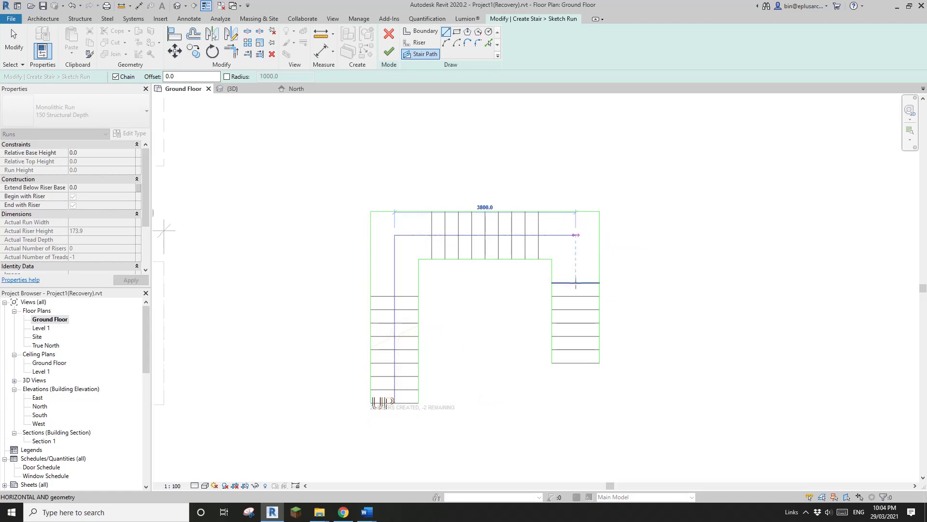
pyautogui.click(575, 235)
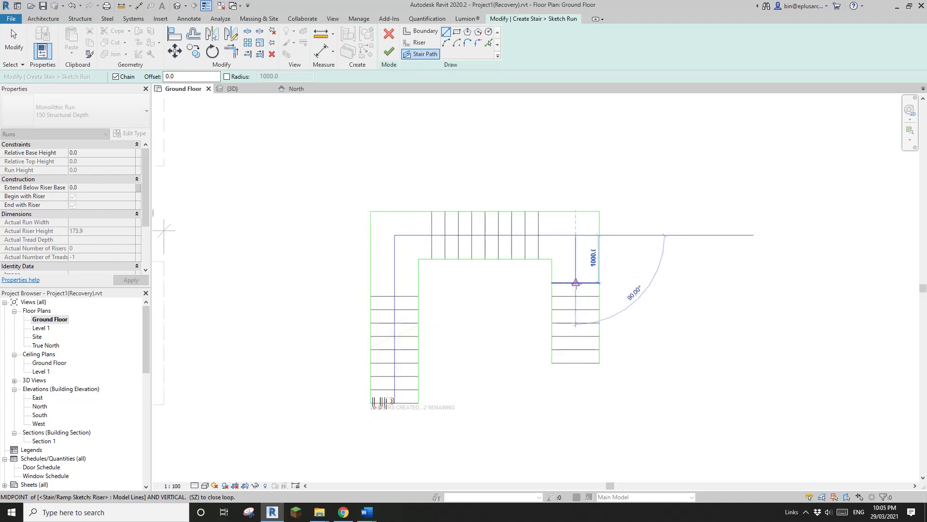
pyautogui.click(576, 362)
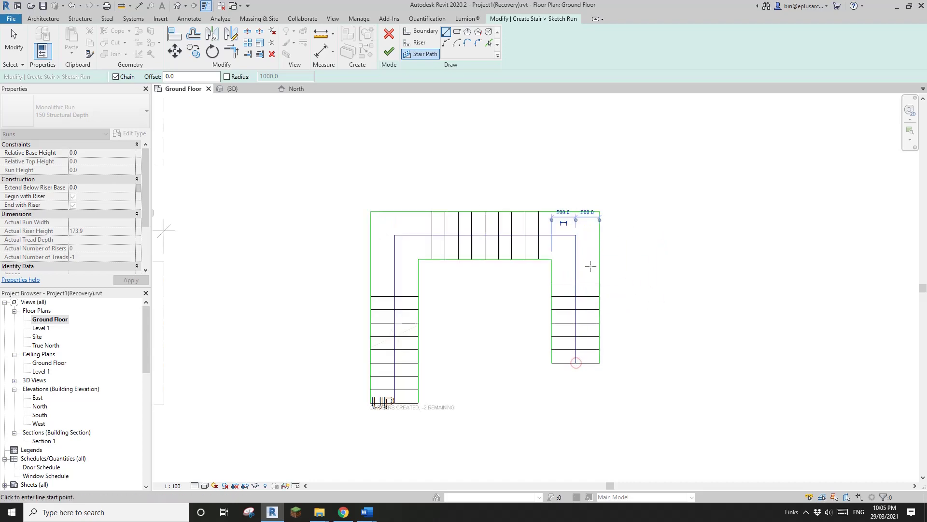
pyautogui.click(389, 51)
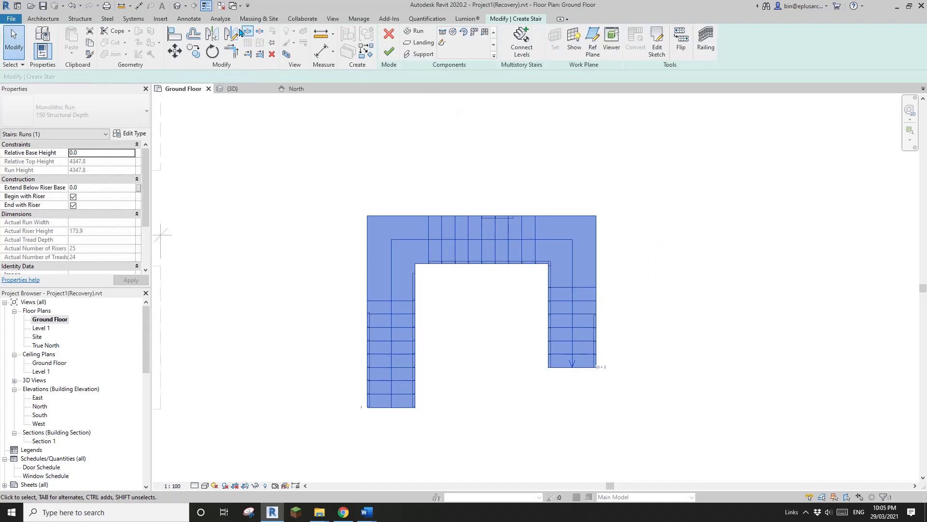
# Step: Examine the sketched three-flight stair in the 3D view from several angles, checking its flights and landings
pyautogui.click(182, 9)
pyautogui.keyDown('shift'); pyautogui.moveTo(483, 218); pyautogui.dragTo(634, 196, button='middle'); pyautogui.keyUp('shift')
pyautogui.press('Escape')
pyautogui.scroll(2, 345, 334)
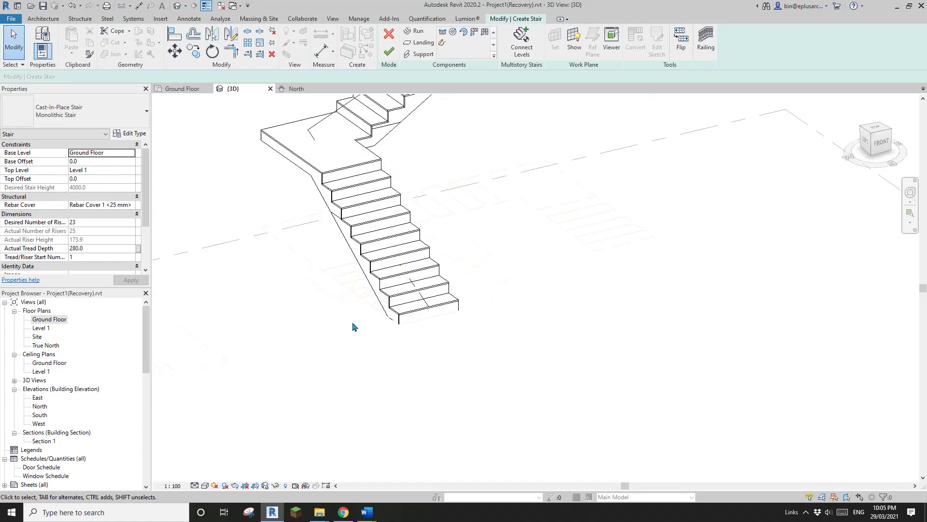
pyautogui.keyDown('shift'); pyautogui.moveTo(351, 324); pyautogui.dragTo(428, 317, button='middle'); pyautogui.keyUp('shift')
pyautogui.scroll(2, 428, 317)
pyautogui.scroll(-2, 496, 308)
pyautogui.moveTo(519, 300); pyautogui.dragTo(612, 428, button='middle')
pyautogui.scroll(-1, 645, 291)
pyautogui.keyDown('shift'); pyautogui.moveTo(635, 293); pyautogui.dragTo(378, 251, button='middle'); pyautogui.keyUp('shift')
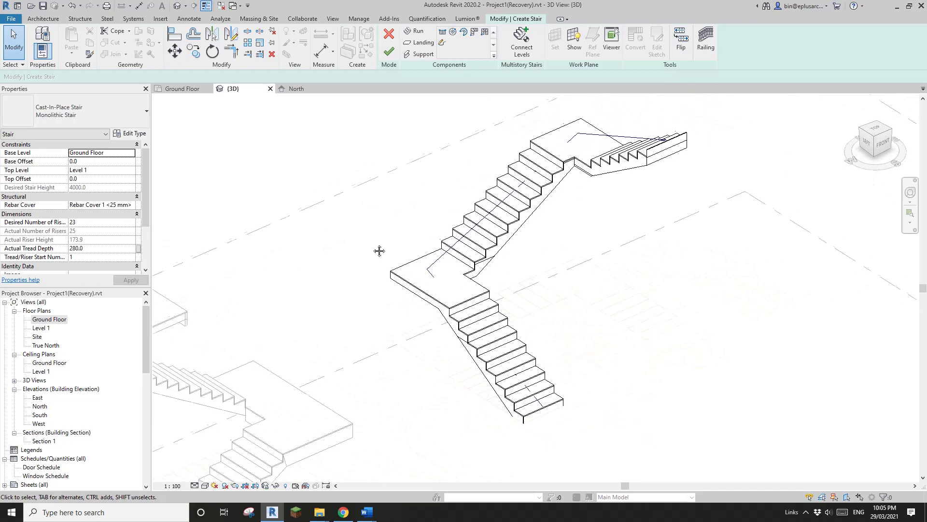
# Step: Finish the three-flight stair and delete both of its railings
pyautogui.click(388, 50)
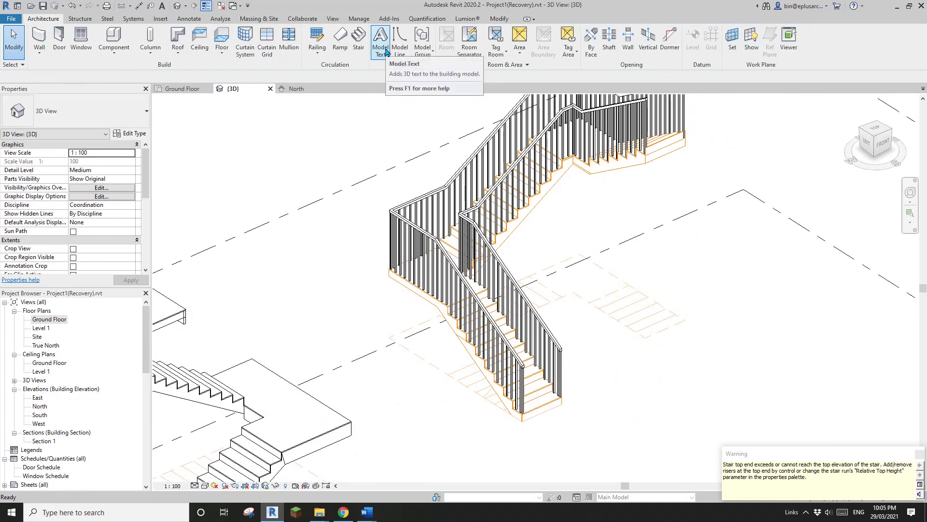
pyautogui.moveTo(570, 169); pyautogui.dragTo(475, 87, button='middle')
pyautogui.click(476, 184)
pyautogui.keyDown('ctrl'); pyautogui.click(493, 112); pyautogui.keyUp('ctrl')
pyautogui.press('Delete')
# Step: Examine the finished three-flight stair in 3D from below and above, alongside the two U-shaped stairs
pyautogui.scroll(-2, 493, 180)
pyautogui.click(494, 180)
pyautogui.scroll(3, 495, 227)
pyautogui.keyDown('shift'); pyautogui.moveTo(549, 232); pyautogui.dragTo(613, 124, button='middle'); pyautogui.keyUp('shift')
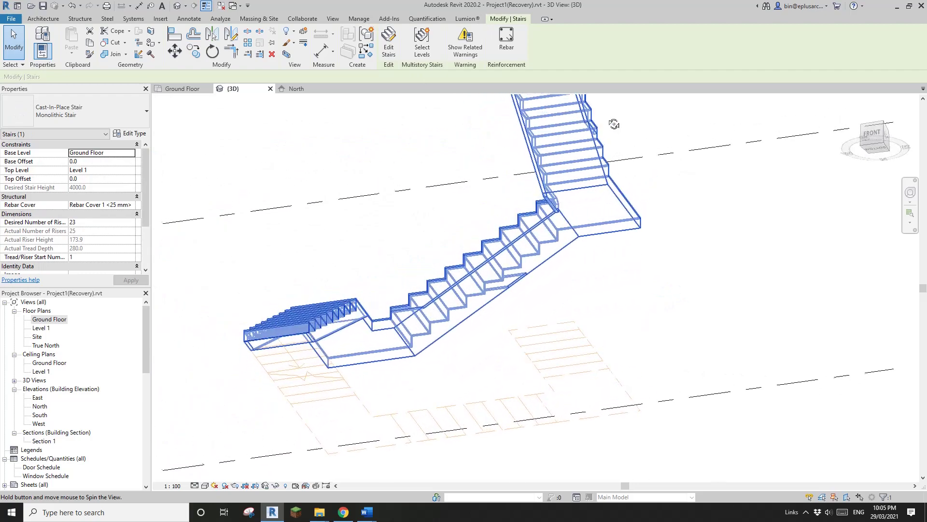
pyautogui.click(714, 282)
pyautogui.keyDown('shift'); pyautogui.moveTo(528, 284); pyautogui.dragTo(725, 278, button='middle'); pyautogui.keyUp('shift')
pyautogui.scroll(-3, 513, 223)
pyautogui.keyDown('shift'); pyautogui.moveTo(514, 241); pyautogui.dragTo(596, 351, button='middle'); pyautogui.keyUp('shift')
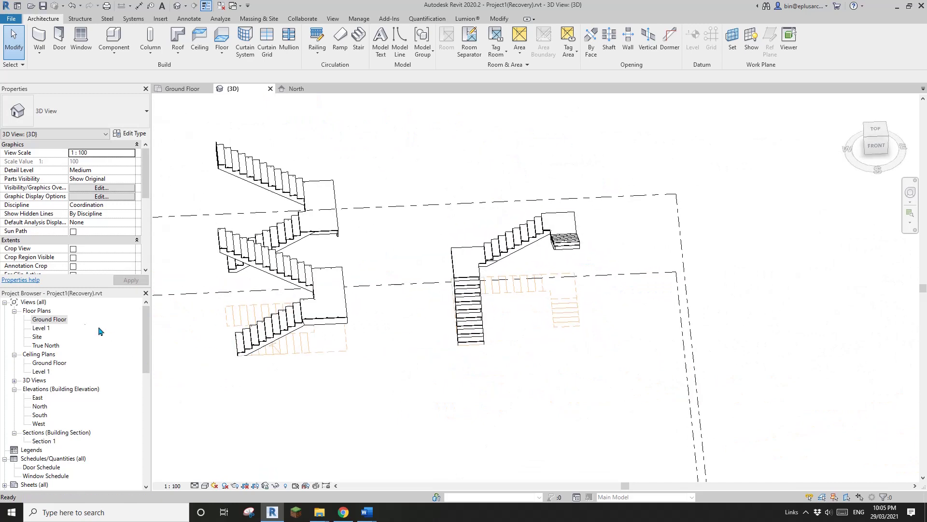
# Step: On the Ground Floor plan, move the whole three-flight stair straight up the sheet, clear of its DWG plan
pyautogui.doubleClick(49, 319)
pyautogui.click(485, 268)
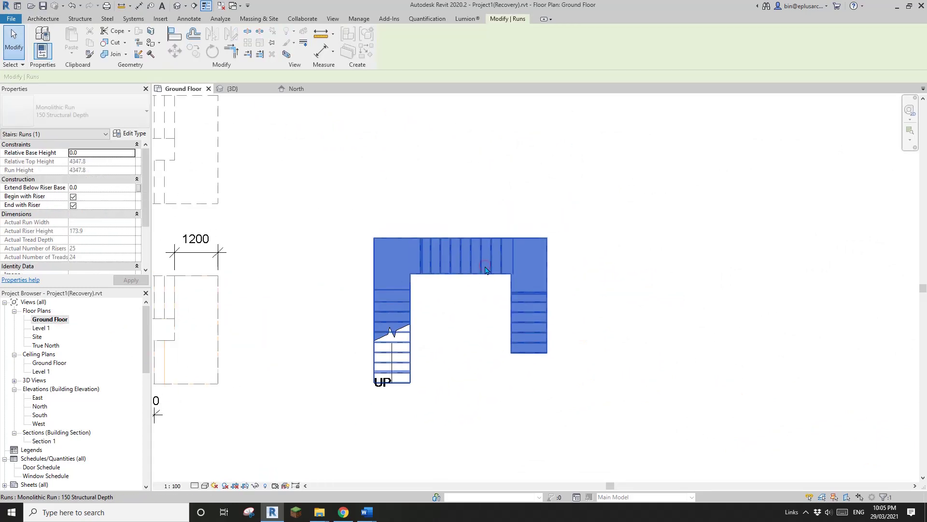
pyautogui.scroll(-2, 474, 313)
pyautogui.click(531, 266)
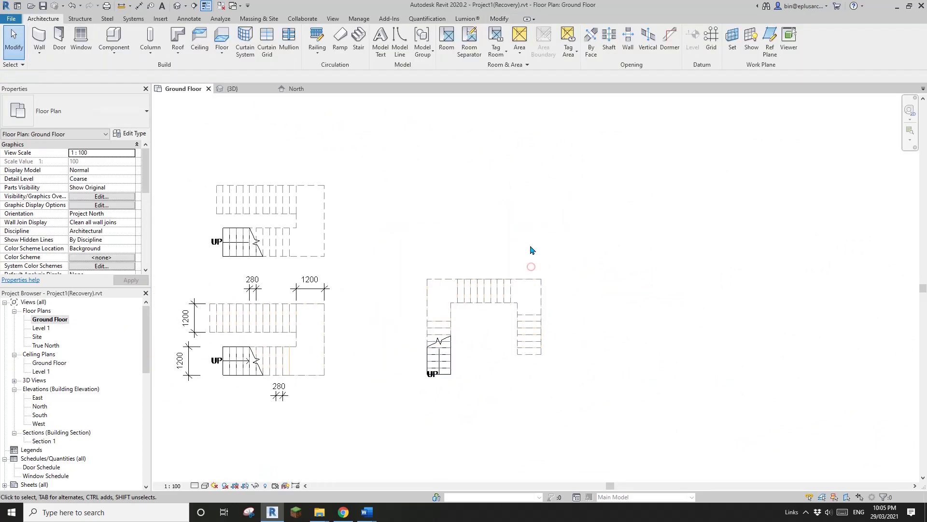
pyautogui.click(534, 306)
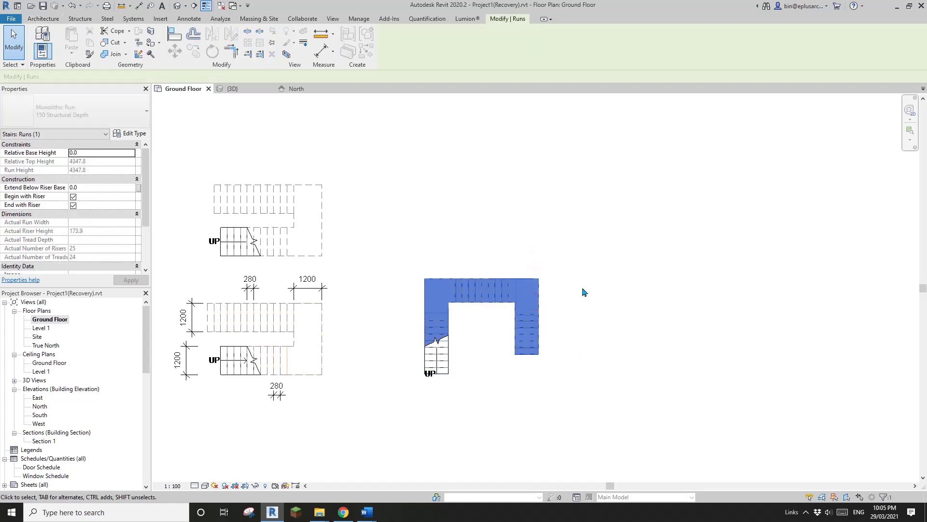
pyautogui.click(583, 288)
pyautogui.click(449, 315)
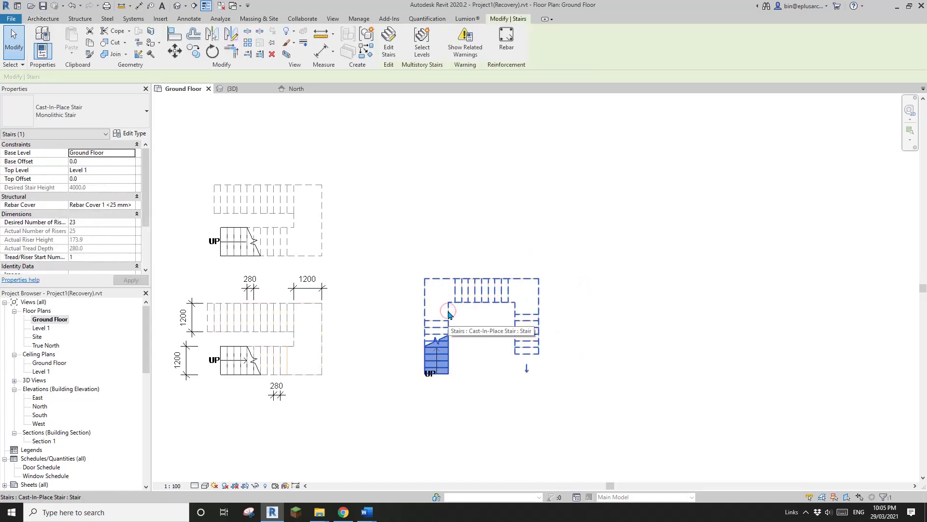
pyautogui.press('m')
pyautogui.press('v')
pyautogui.click(515, 243)
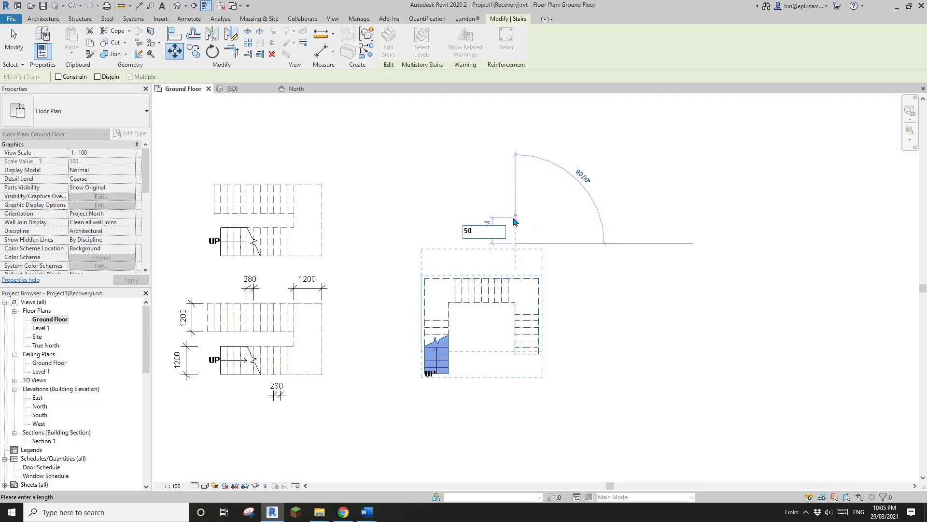
pyautogui.press('Return')
pyautogui.click(521, 253)
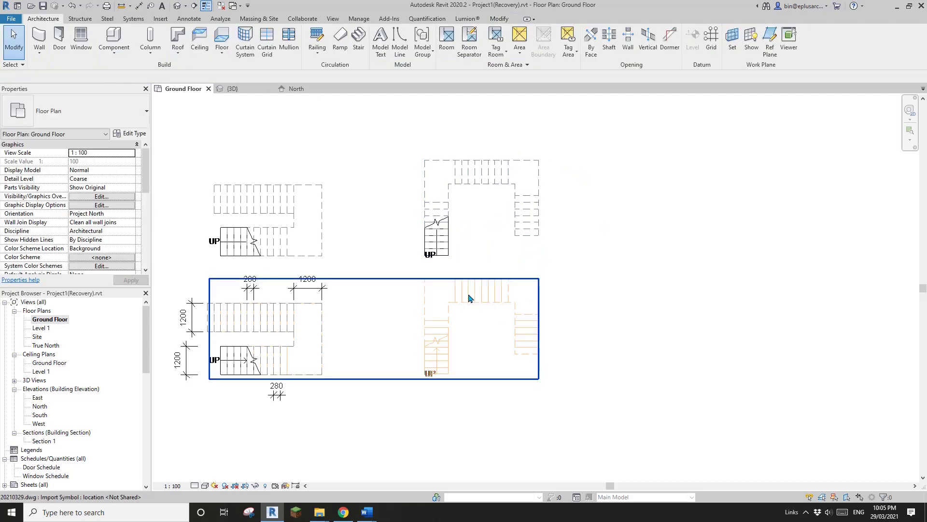
# Step: Add an aligned dimension for the first flight's width on the three-flight DWG plan, placed below the UP end
pyautogui.scroll(2, 468, 301)
pyautogui.moveTo(468, 300); pyautogui.dragTo(425, 293, button='middle')
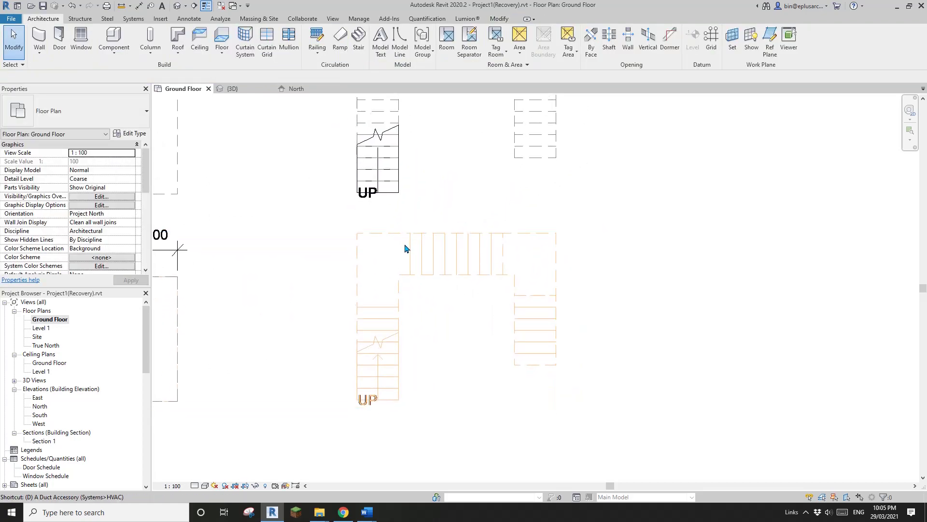
pyautogui.press('d')
pyautogui.press('i')
pyautogui.scroll(2, 408, 352)
pyautogui.click(394, 276)
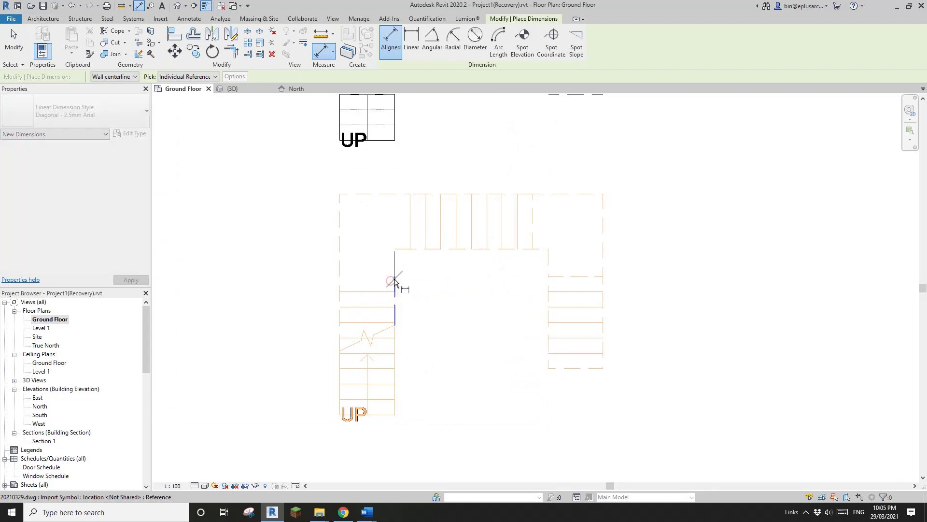
pyautogui.click(338, 274)
pyautogui.scroll(-1, 330, 382)
pyautogui.moveTo(331, 382); pyautogui.dragTo(364, 290, button='middle')
pyautogui.click(355, 394)
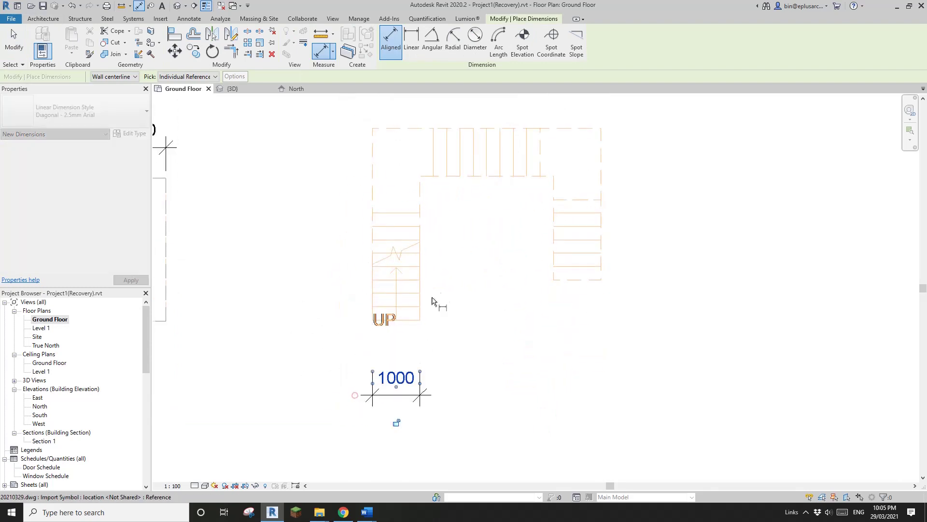
# Step: Dimension one tread's depth on the first flight, placing the dimension outside the flight's outer edge
pyautogui.scroll(3, 412, 251)
pyautogui.click(408, 304)
pyautogui.click(409, 282)
pyautogui.click(268, 292)
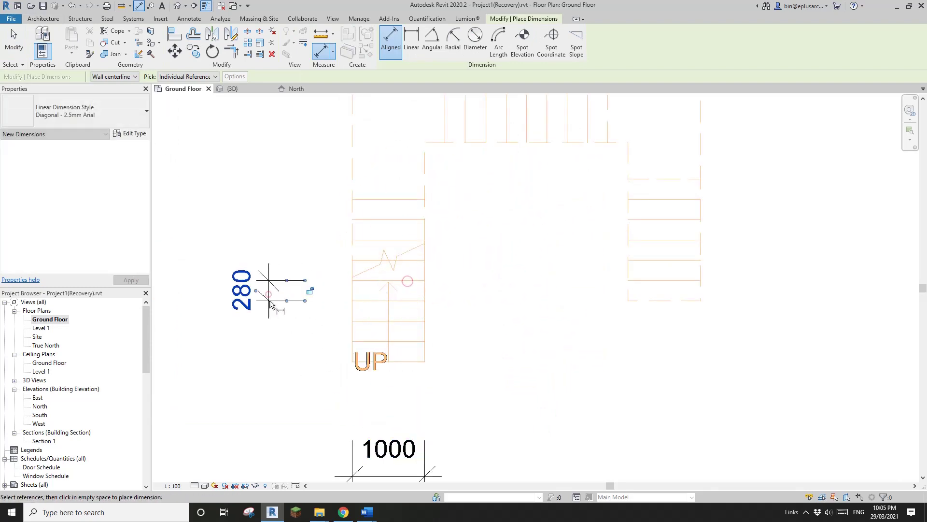
# Step: Dimension the middle flight's width between its outer and inner edges, placing the dimension beyond the third flight
pyautogui.scroll(-2, 408, 282)
pyautogui.moveTo(407, 282); pyautogui.dragTo(360, 322, button='middle')
pyautogui.moveTo(447, 261); pyautogui.dragTo(441, 277, button='middle')
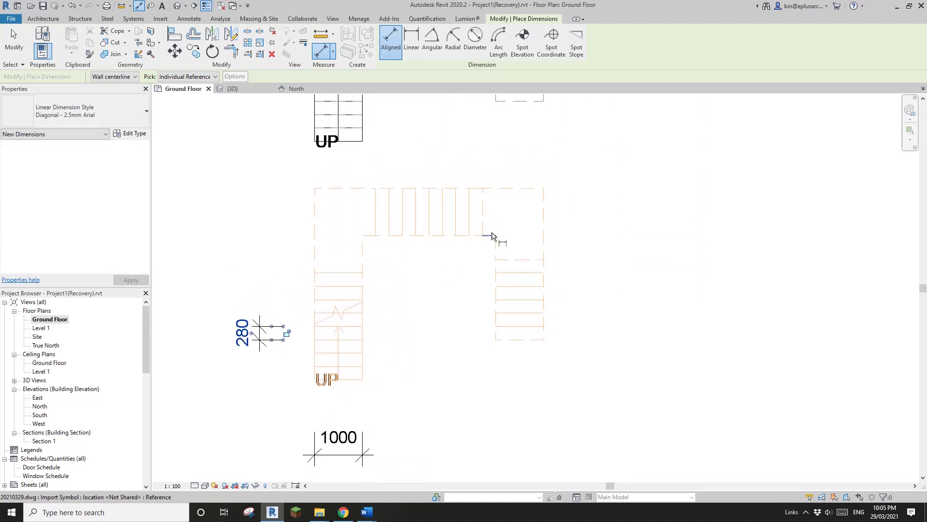
pyautogui.click(487, 236)
pyautogui.click(493, 191)
pyautogui.click(492, 236)
pyautogui.click(638, 216)
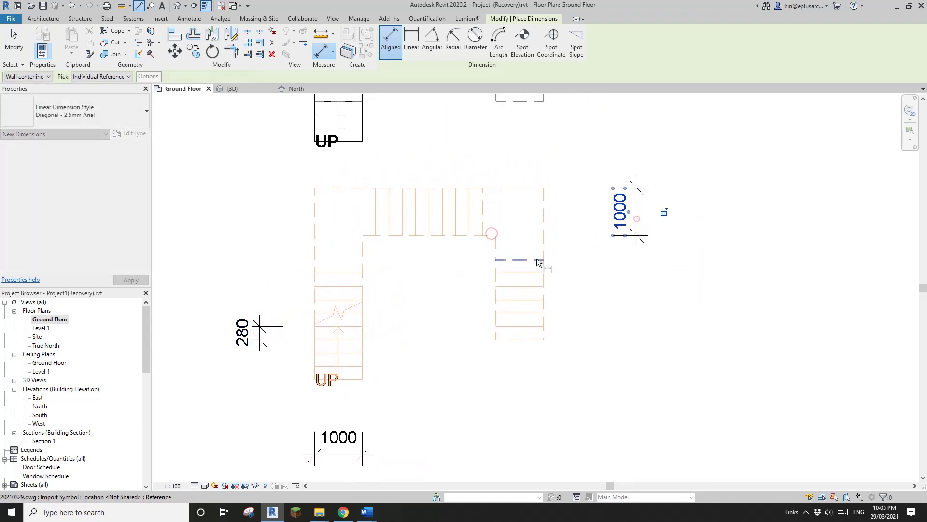
# Step: Dimension the third flight's width between its inner and outer edges, placing the dimension below the flight
pyautogui.click(543, 247)
pyautogui.click(496, 250)
pyautogui.click(538, 412)
pyautogui.moveTo(587, 398); pyautogui.dragTo(587, 397, button='middle')
pyautogui.press('Escape')
pyautogui.press('Escape')
pyautogui.scroll(-2, 445, 306)
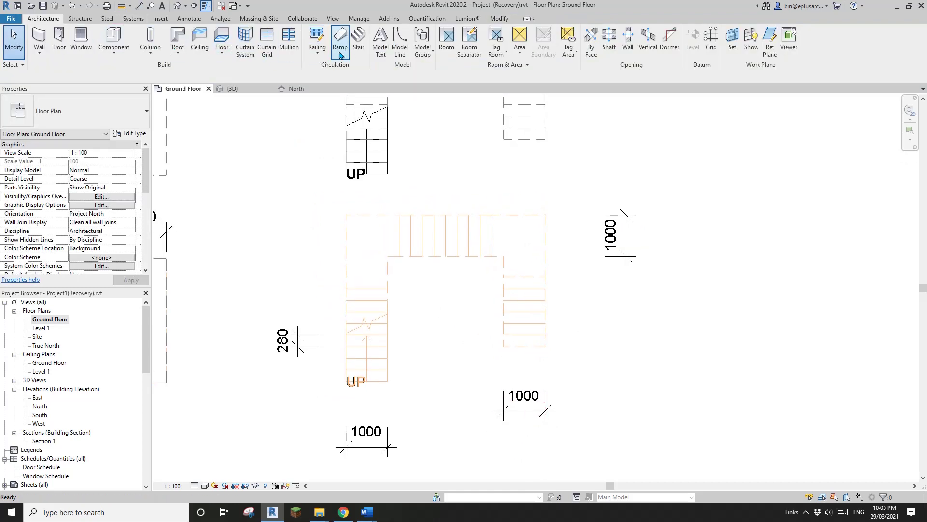
# Step: Start a stair with the location line at Run: Right and draw a 2240 mm first run up the DWG's inner edge from the UP end
pyautogui.click(358, 43)
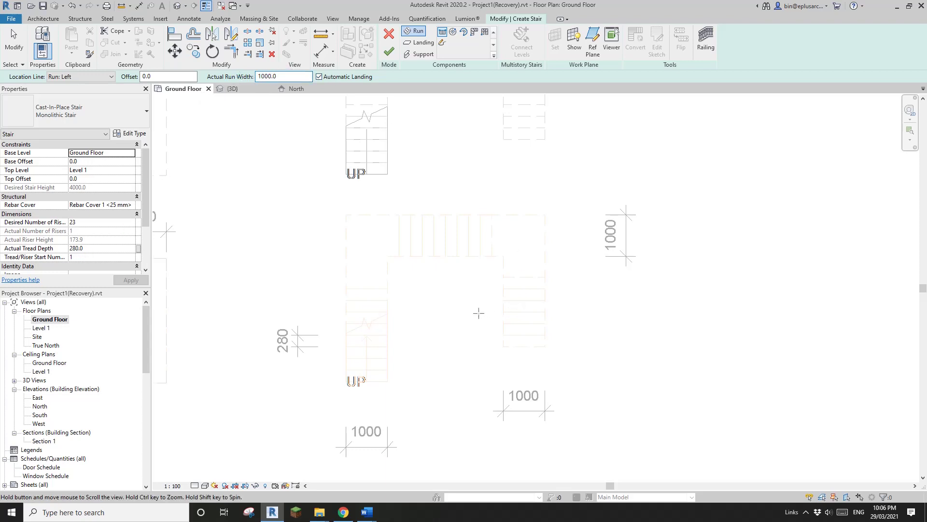
pyautogui.click(98, 76)
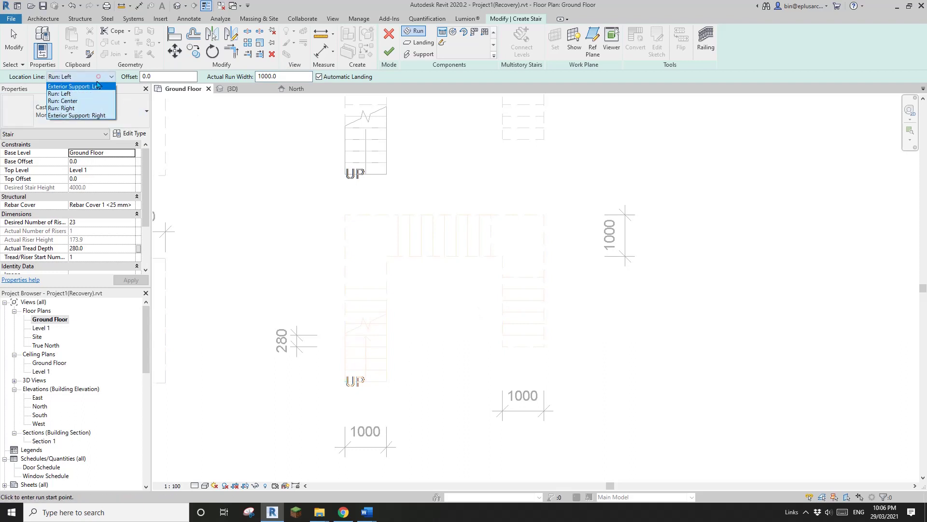
pyautogui.click(70, 108)
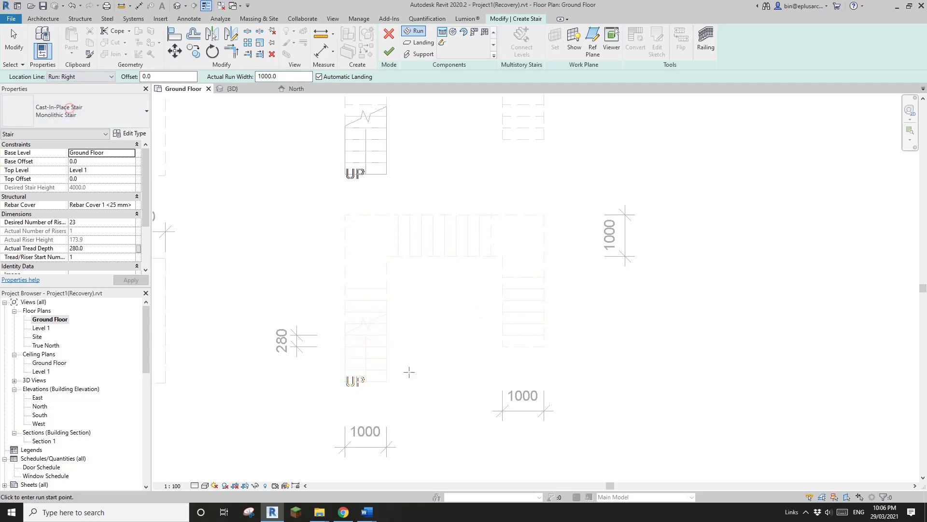
pyautogui.click(387, 381)
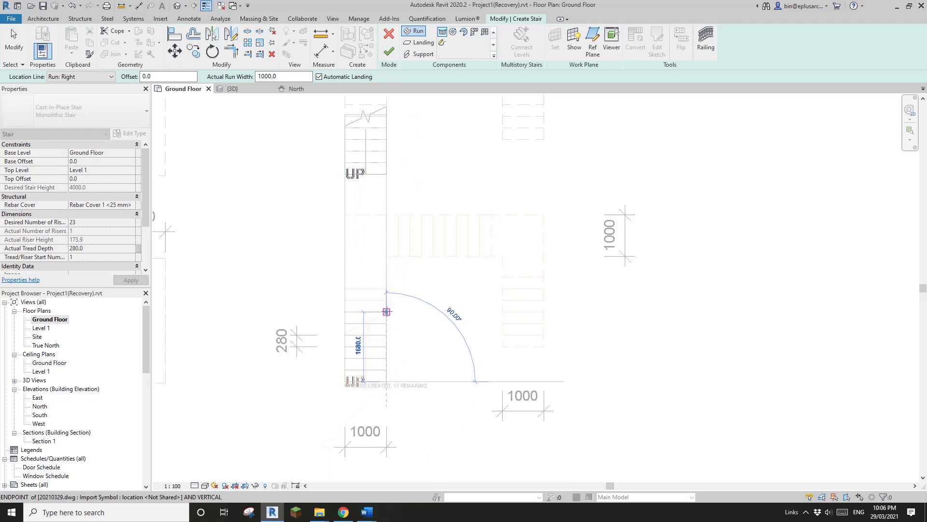
pyautogui.click(386, 290)
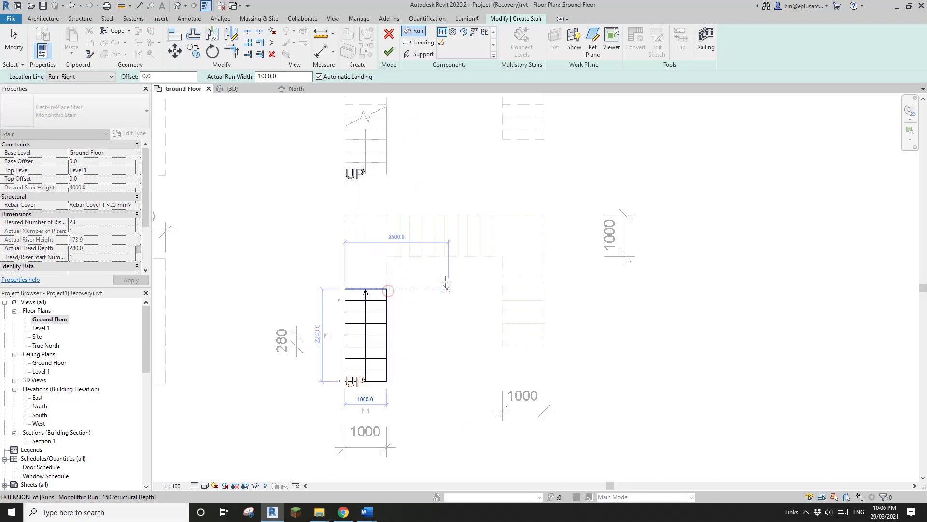
# Step: Draw the 2240 mm middle run and the 1960 mm third run along the DWG's inner edges, and finish the stair
pyautogui.click(398, 256)
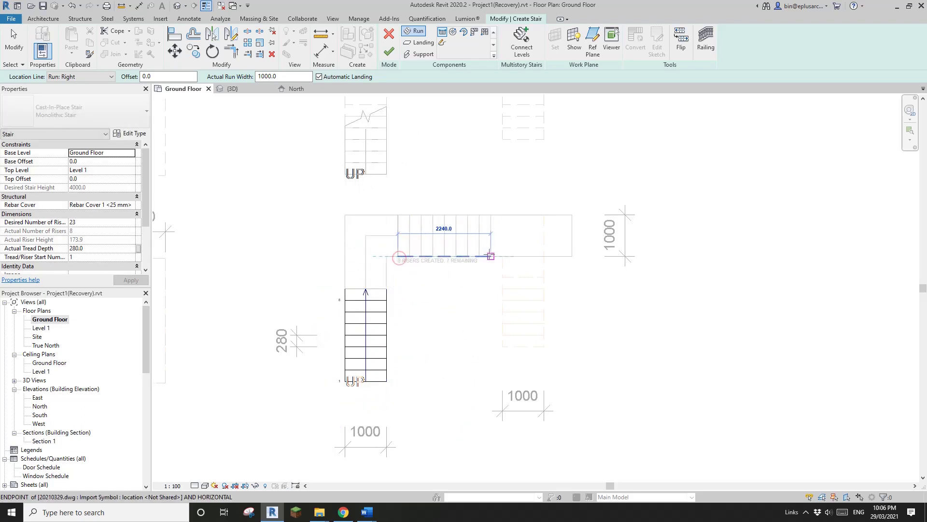
pyautogui.click(490, 256)
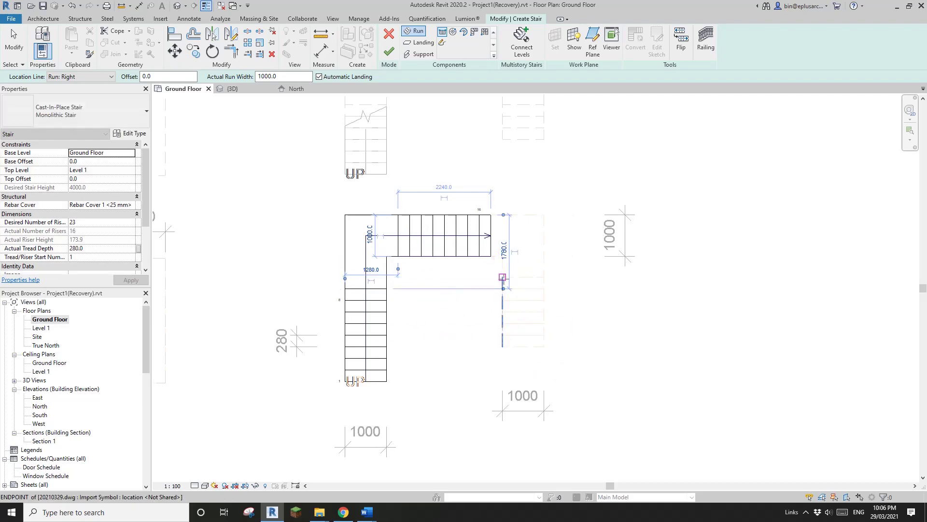
pyautogui.click(504, 279)
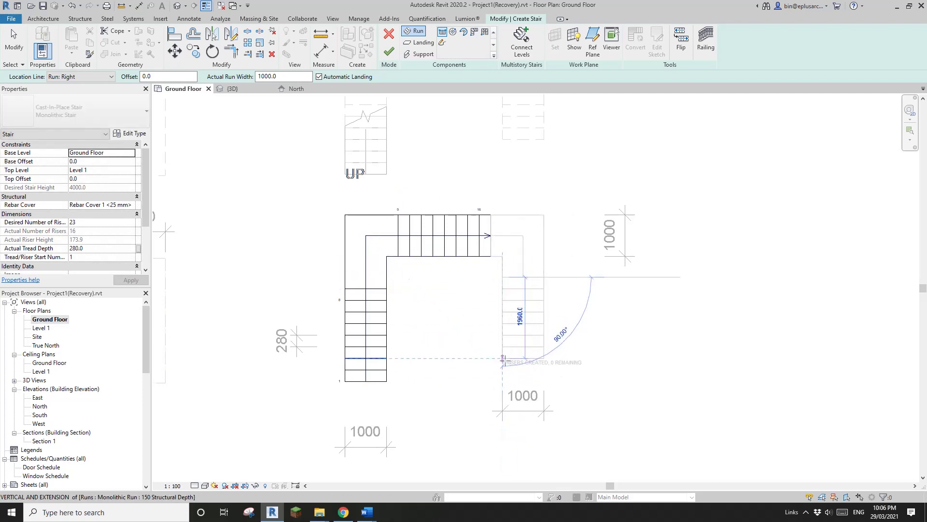
pyautogui.click(503, 358)
pyautogui.press('Escape')
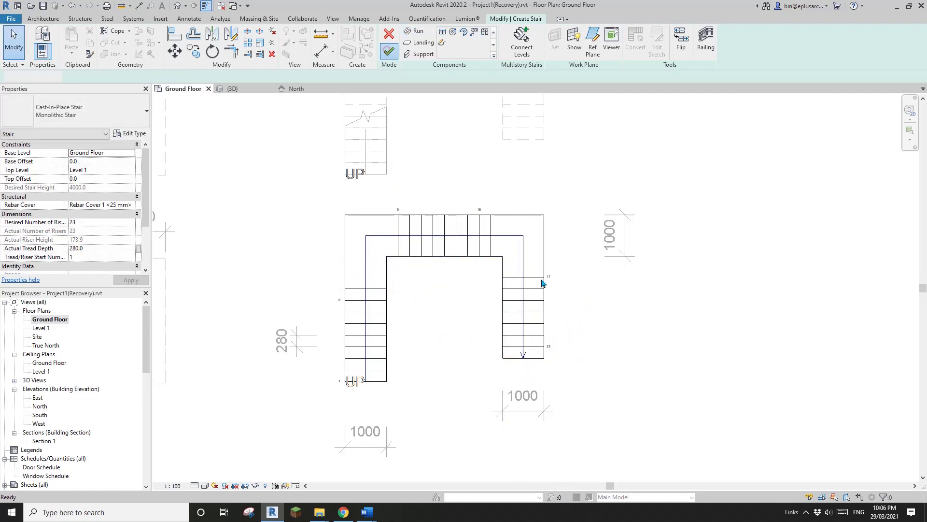
pyautogui.click(389, 51)
# Step: In the 3D view, delete both railings from the new three-flight stair
pyautogui.scroll(-2, 432, 290)
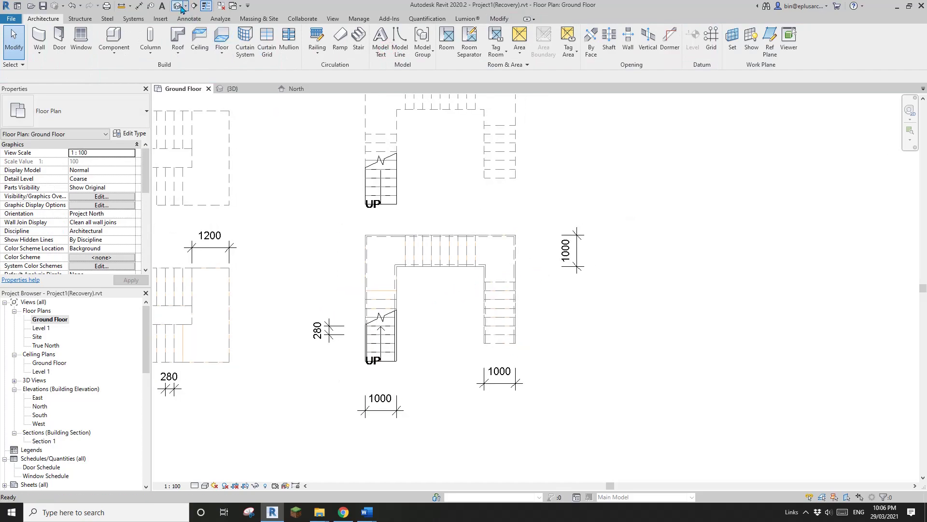
pyautogui.click(178, 6)
pyautogui.click(544, 207)
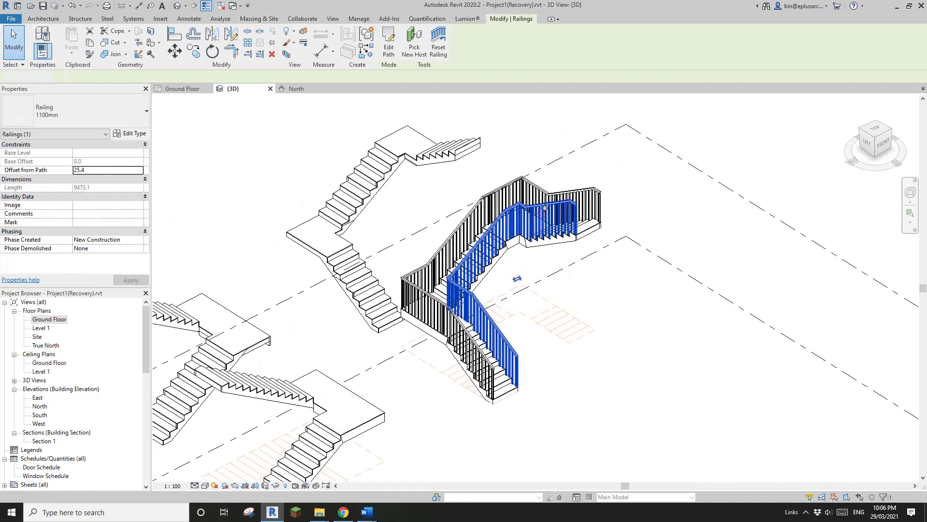
pyautogui.press('Delete')
pyautogui.click(544, 197)
pyautogui.press('Delete')
# Step: Examine the new three-flight stair beside the sketched one in 3D, comparing the landings and undersides
pyautogui.keyDown('shift'); pyautogui.moveTo(589, 281); pyautogui.dragTo(543, 325, button='middle'); pyautogui.keyUp('shift')
pyautogui.click(538, 240)
pyautogui.scroll(1, 546, 273)
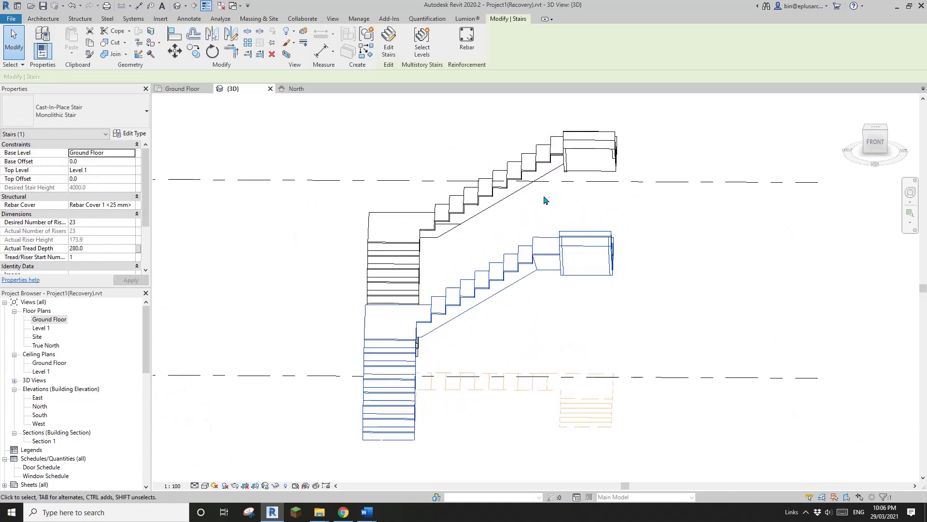
pyautogui.keyDown('shift'); pyautogui.moveTo(545, 200); pyautogui.dragTo(462, 328, button='middle'); pyautogui.keyUp('shift')
pyautogui.click(527, 310)
pyautogui.scroll(-2, 503, 288)
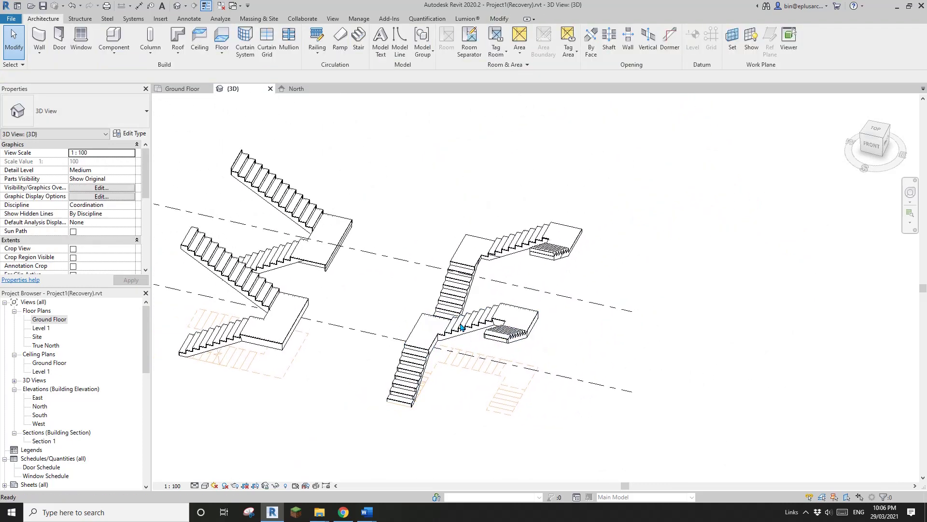
pyautogui.scroll(1, 486, 299)
pyautogui.moveTo(487, 299); pyautogui.dragTo(491, 303, button='middle')
pyautogui.moveTo(443, 321); pyautogui.dragTo(470, 314, button='middle')
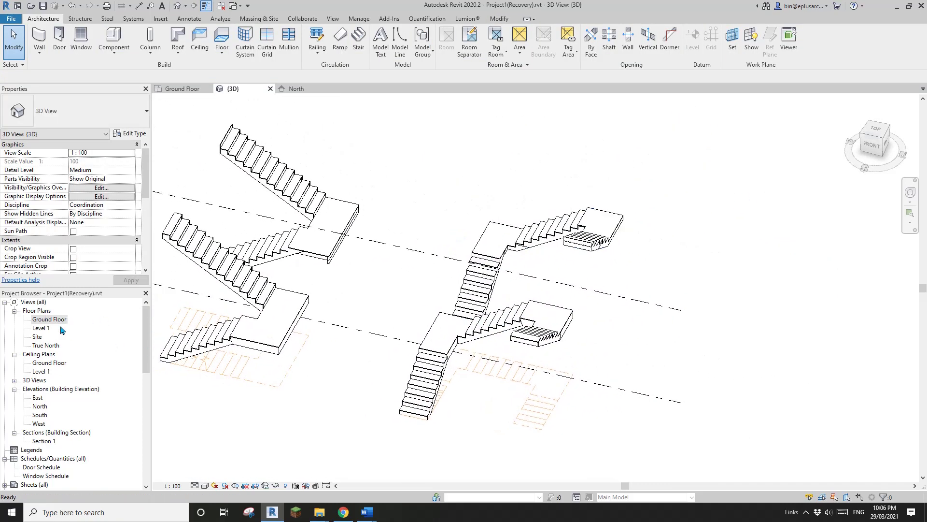
pyautogui.scroll(2, 543, 246)
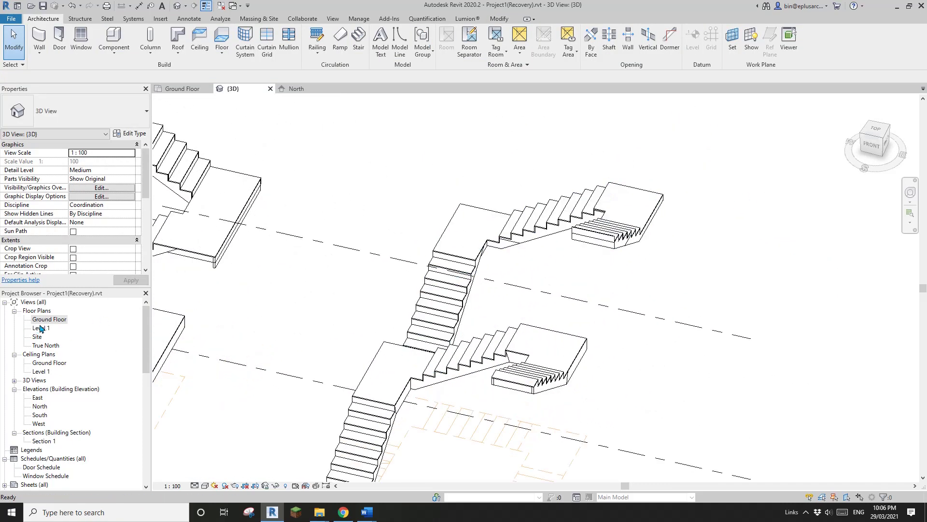
# Step: Return to the Ground Floor plan and open the upper, sketched three-flight stair for editing
pyautogui.doubleClick(49, 320)
pyautogui.moveTo(431, 159); pyautogui.dragTo(436, 245, button='middle')
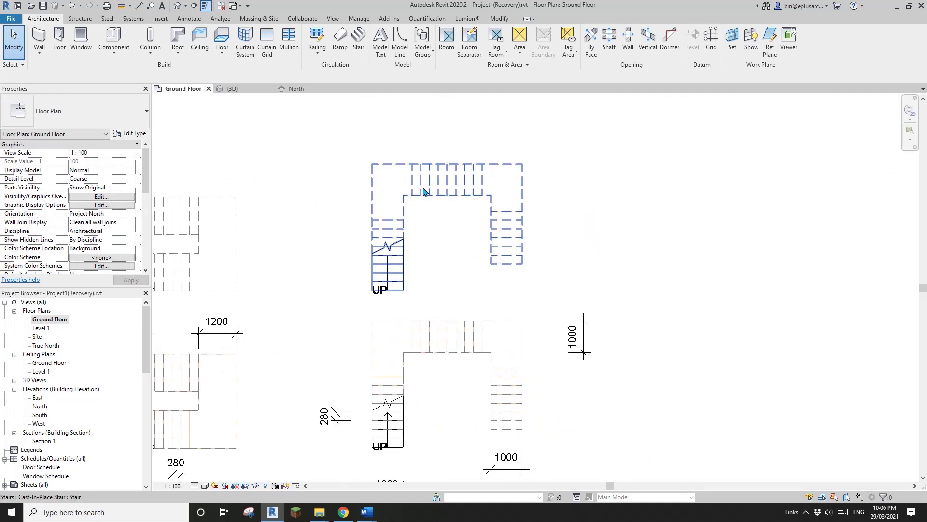
pyautogui.click(424, 188)
pyautogui.scroll(2, 463, 187)
pyautogui.moveTo(467, 186); pyautogui.dragTo(387, 224, button='middle')
pyautogui.click(393, 47)
pyautogui.scroll(-2, 425, 195)
pyautogui.scroll(1, 390, 221)
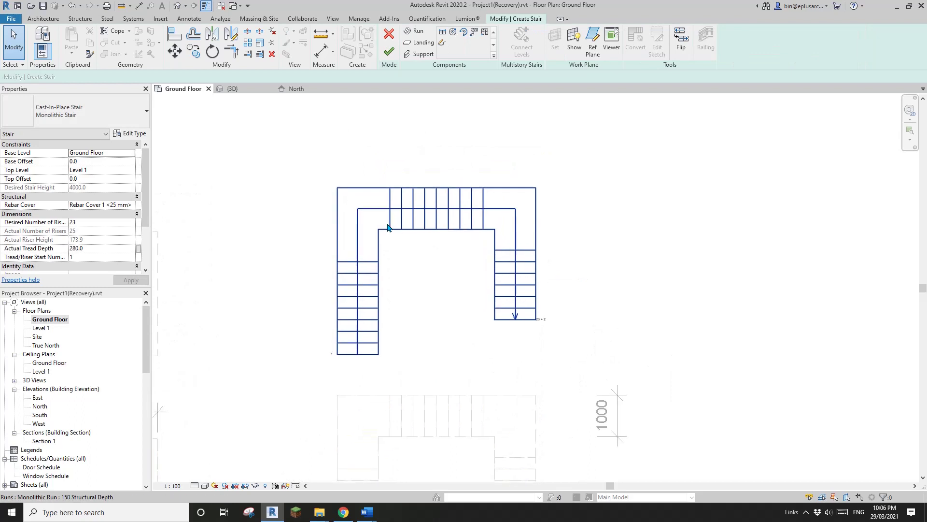
# Step: Open the sketch of the stair's single U-shaped run for editing
pyautogui.click(388, 227)
pyautogui.moveTo(466, 203)
pyautogui.mouseDown(button='middle')
pyautogui.moveTo(459, 217)
pyautogui.moveTo(452, 212)
pyautogui.mouseUp(button='middle')
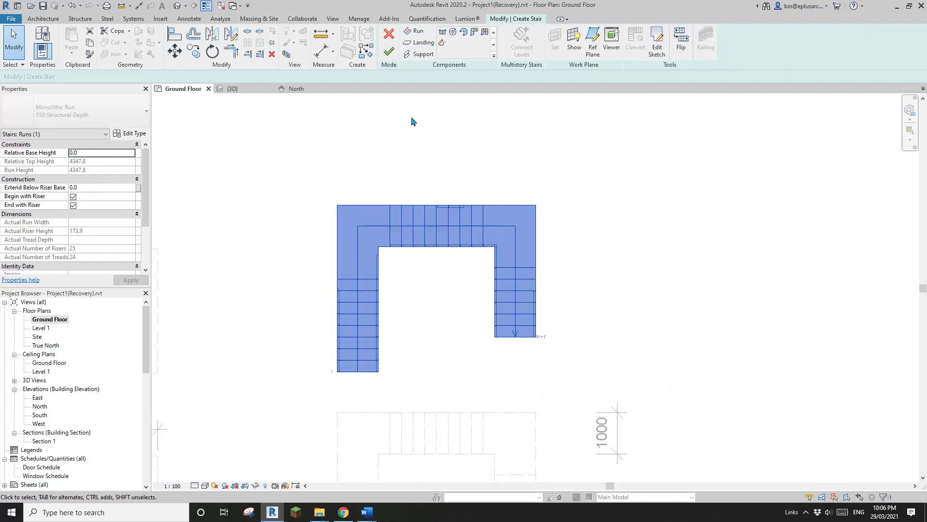
pyautogui.scroll(1, 449, 238)
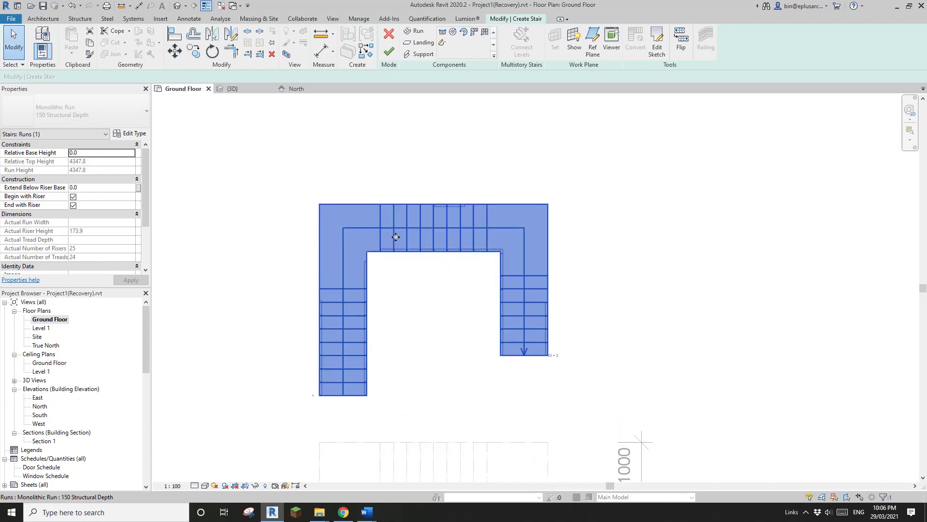
pyautogui.scroll(1, 394, 231)
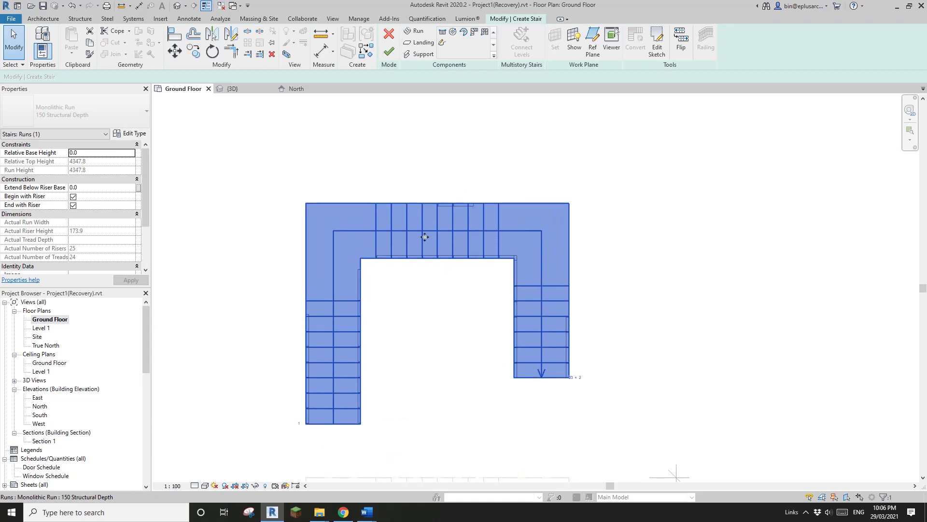
pyautogui.moveTo(424, 237); pyautogui.dragTo(420, 238)
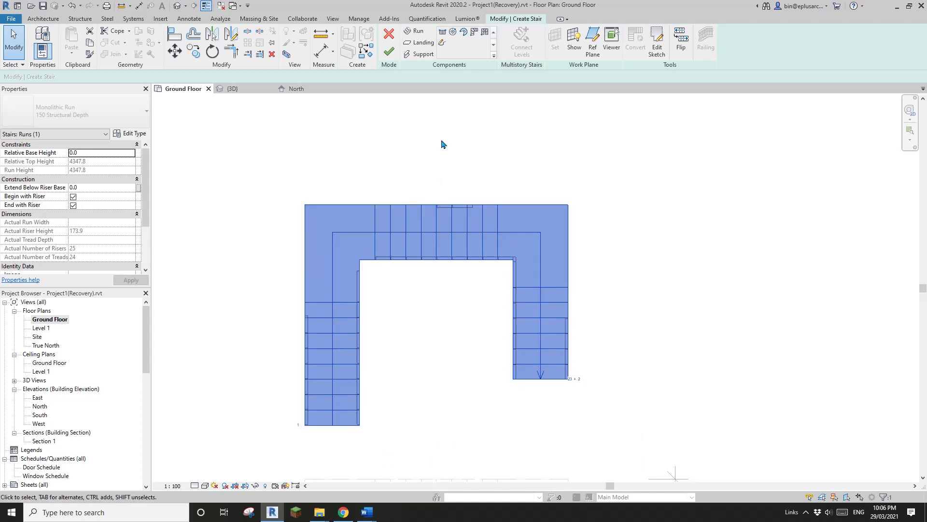
pyautogui.moveTo(415, 232); pyautogui.dragTo(416, 233, button='middle')
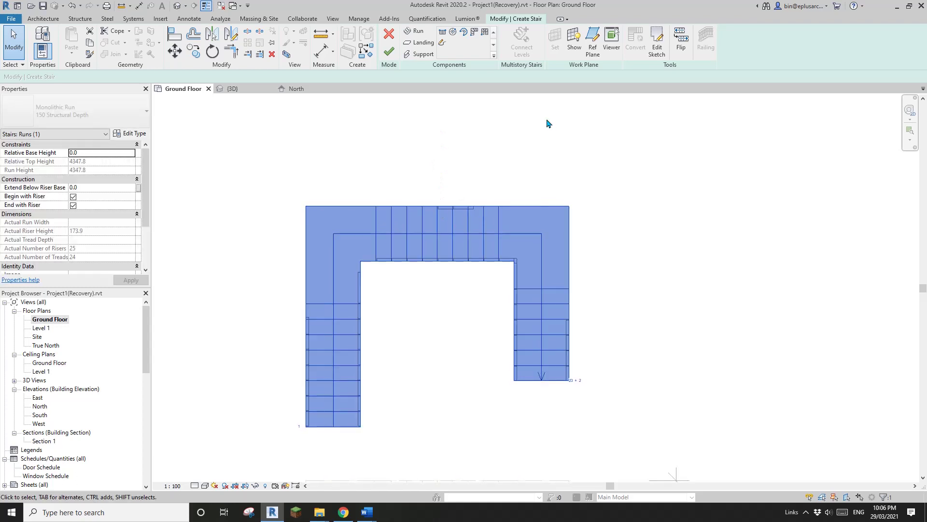
pyautogui.click(663, 51)
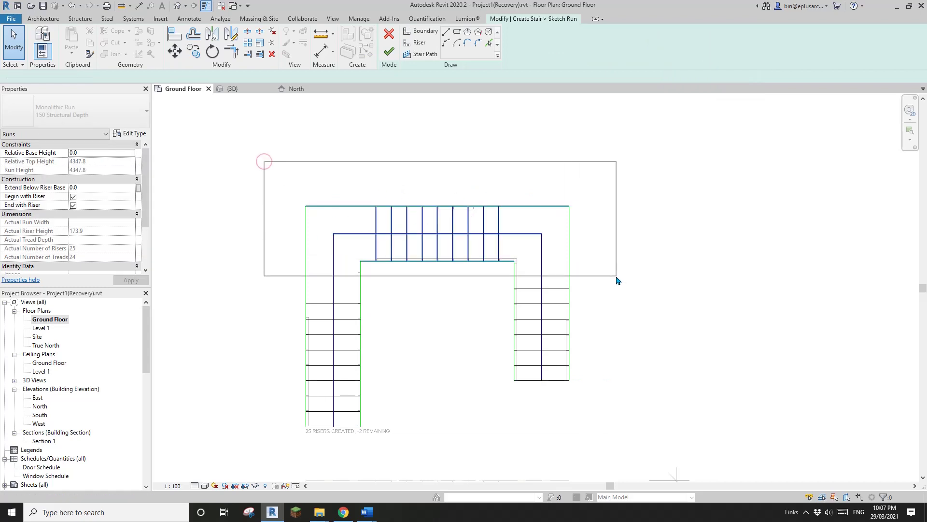
# Step: Try moving the middle flight's boundaries, risers and path straight up the sheet, and undo the move
pyautogui.moveTo(616, 277); pyautogui.dragTo(616, 276)
pyautogui.press('m')
pyautogui.press('v')
pyautogui.click(638, 206)
pyautogui.click(637, 189)
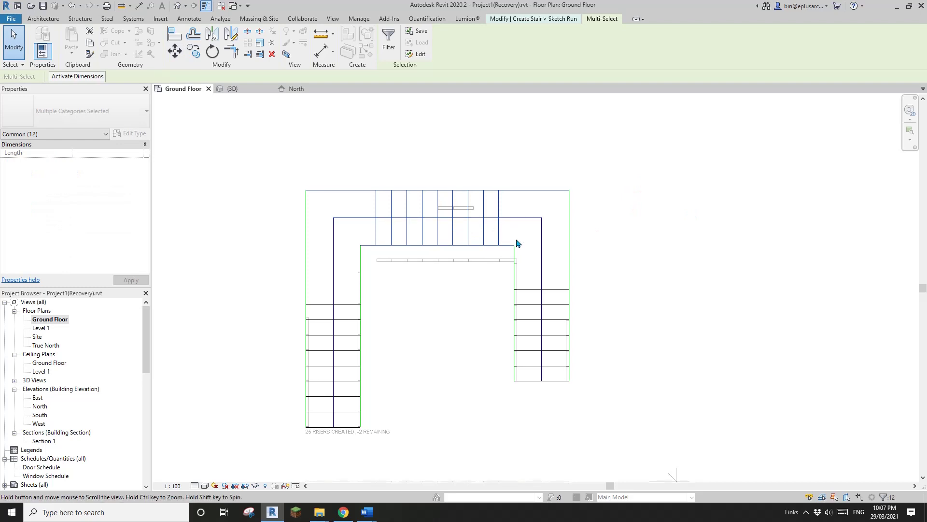
pyautogui.press('Escape')
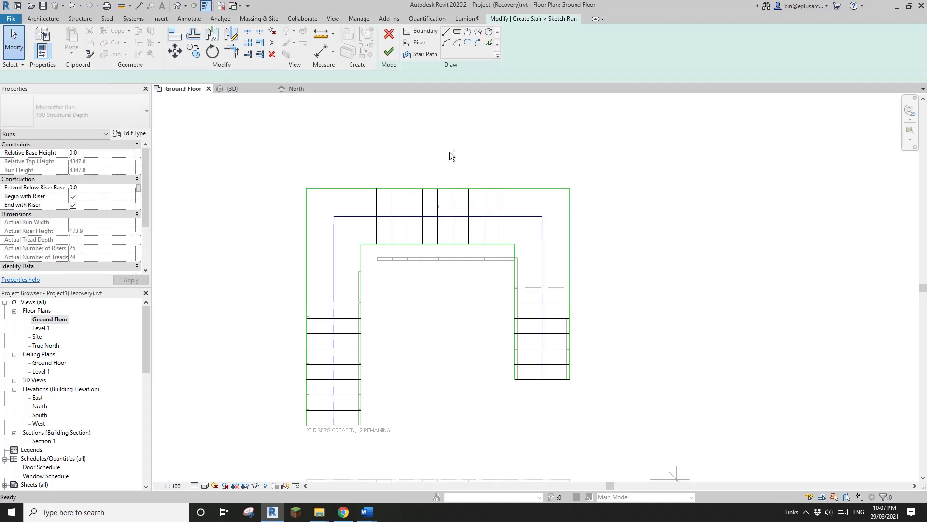
pyautogui.hotkey('ctrl', 'z')
# Step: Shorten the first flight's inner boundary line so that it ends at the flight's last riser
pyautogui.moveTo(541, 256); pyautogui.dragTo(521, 233, button='middle')
pyautogui.scroll(1, 524, 226)
pyautogui.scroll(3, 426, 239)
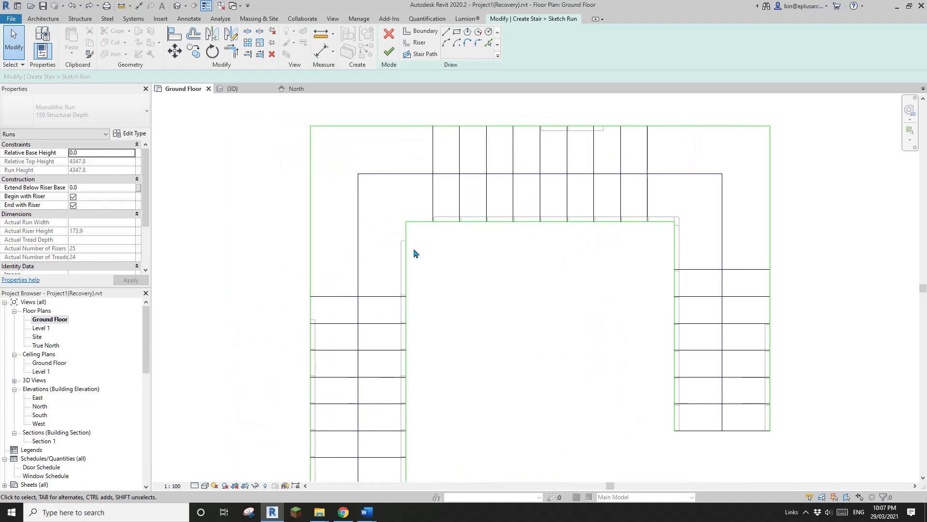
pyautogui.moveTo(416, 291); pyautogui.dragTo(414, 293, button='middle')
pyautogui.moveTo(501, 298); pyautogui.dragTo(408, 292, button='middle')
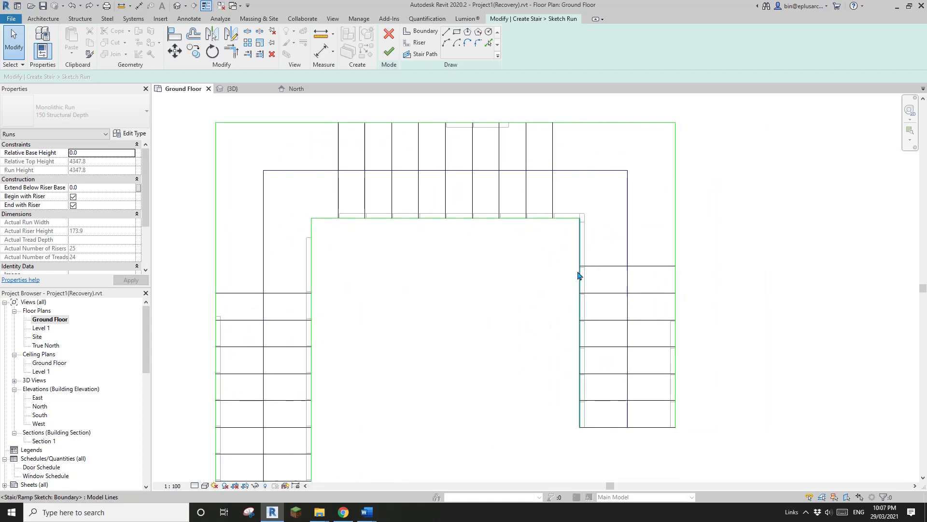
pyautogui.moveTo(375, 252); pyautogui.dragTo(485, 262, button='middle')
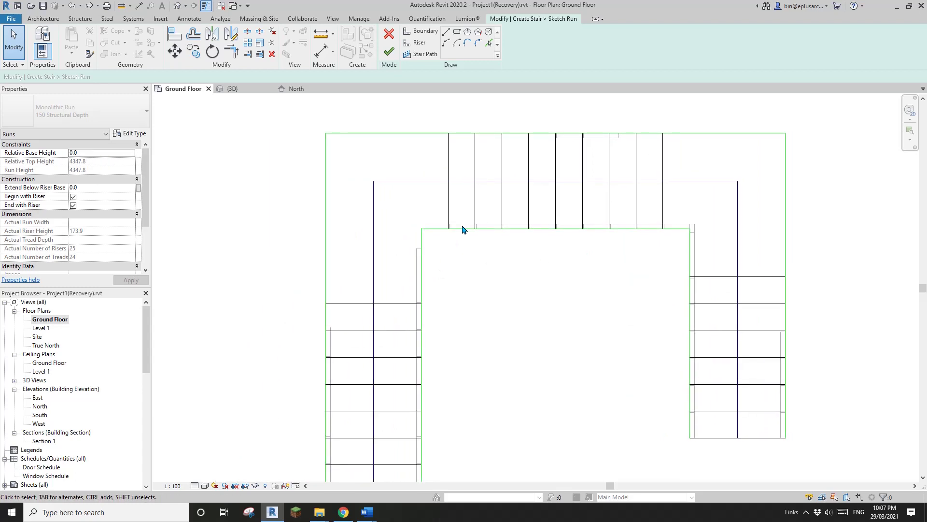
pyautogui.scroll(2, 422, 286)
pyautogui.moveTo(437, 295); pyautogui.dragTo(459, 289, button='middle')
pyautogui.click(444, 280)
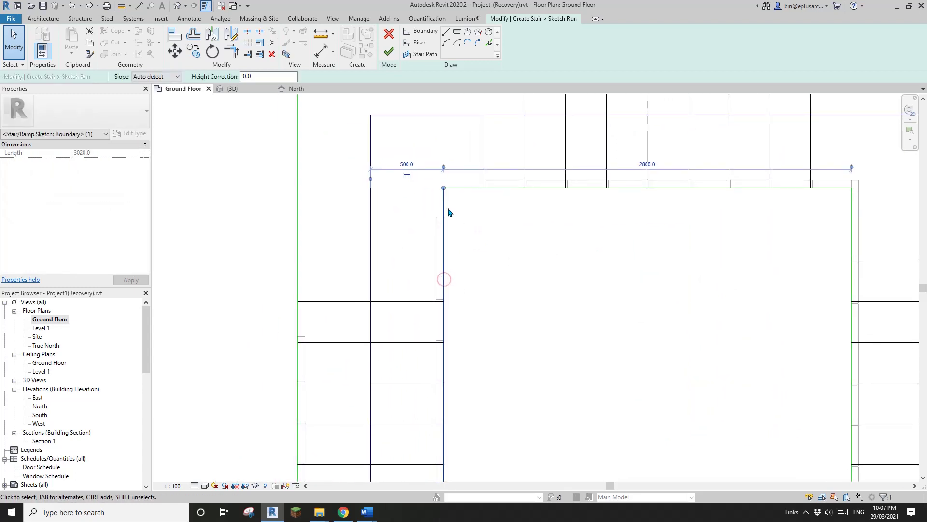
pyautogui.moveTo(444, 188); pyautogui.dragTo(443, 301)
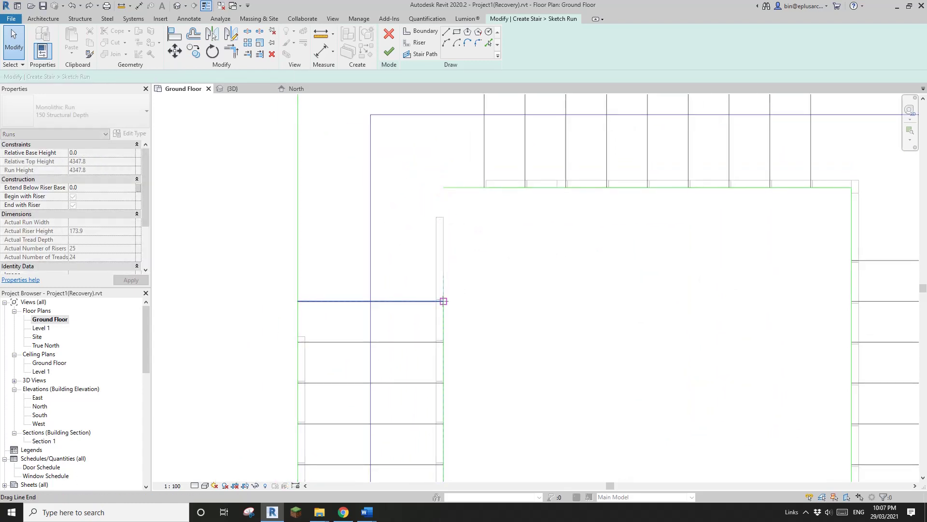
pyautogui.click(458, 263)
# Step: Draw a separate boundary line from the first flight's last riser to the first landing's inner corner
pyautogui.scroll(-3, 438, 203)
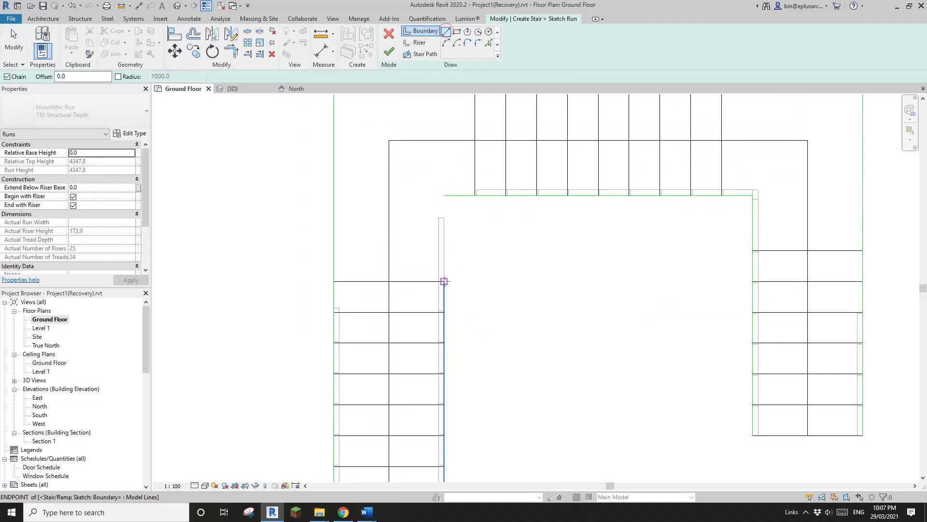
pyautogui.click(444, 281)
pyautogui.click(444, 196)
pyautogui.press('Escape')
pyautogui.press('Escape')
pyautogui.scroll(-1, 393, 239)
# Step: Shorten the first flight's outer boundary to its last riser and draw a separate boundary line from there to the first landing's outer corner
pyautogui.moveTo(362, 241); pyautogui.dragTo(366, 246, button='middle')
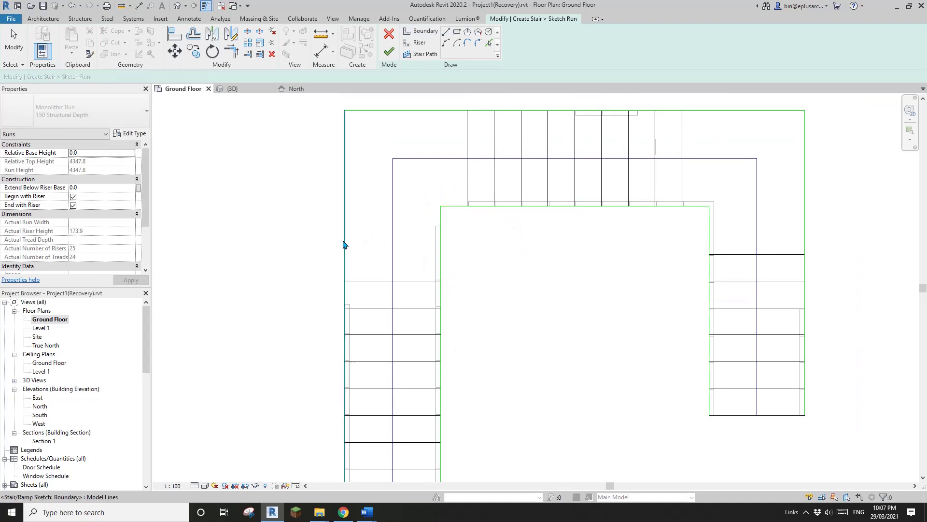
pyautogui.click(344, 245)
pyautogui.moveTo(351, 290); pyautogui.dragTo(345, 296)
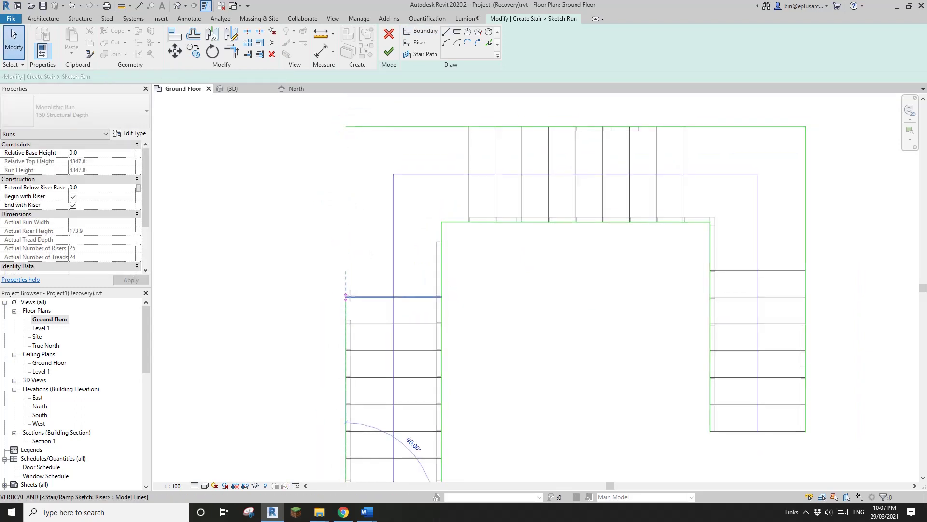
pyautogui.click(444, 32)
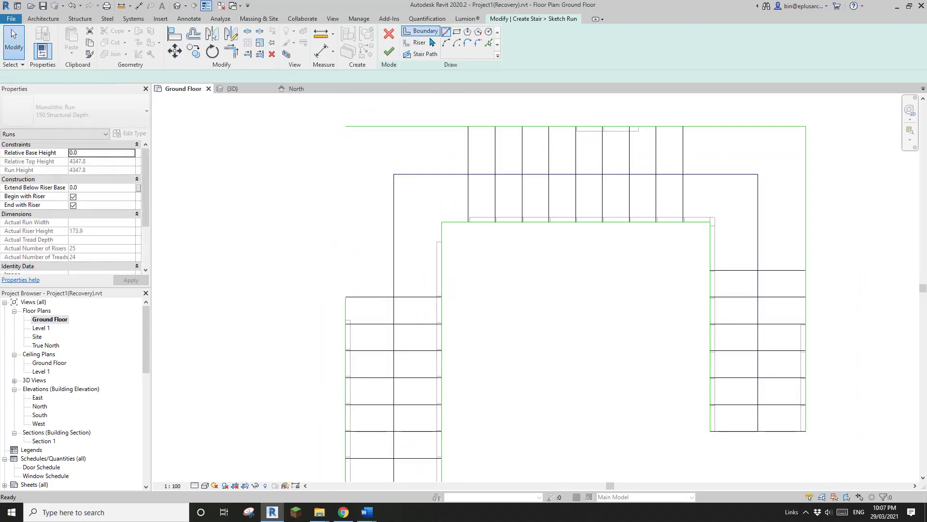
pyautogui.click(345, 297)
pyautogui.click(346, 126)
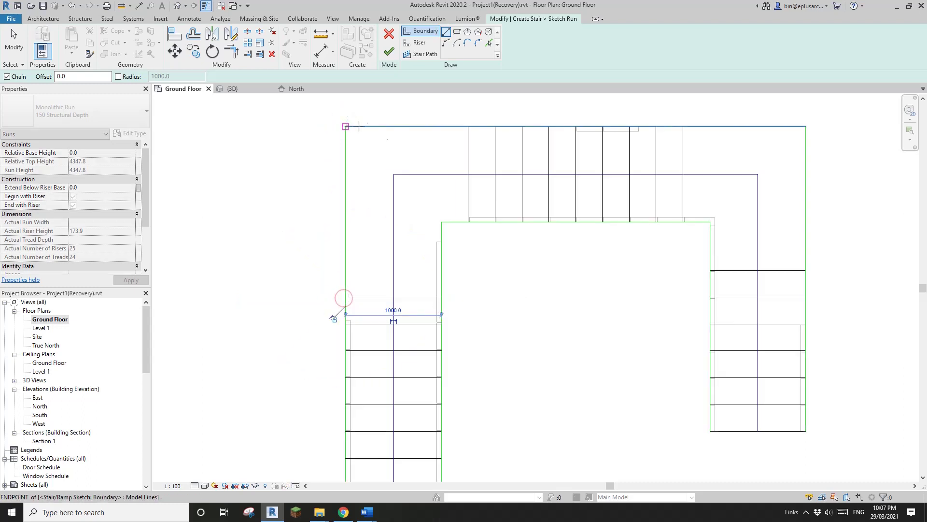
# Step: Shorten the middle flight's outer boundary to its first riser and draw a separate boundary line back to the first landing's outer corner
pyautogui.moveTo(345, 126); pyautogui.dragTo(468, 126)
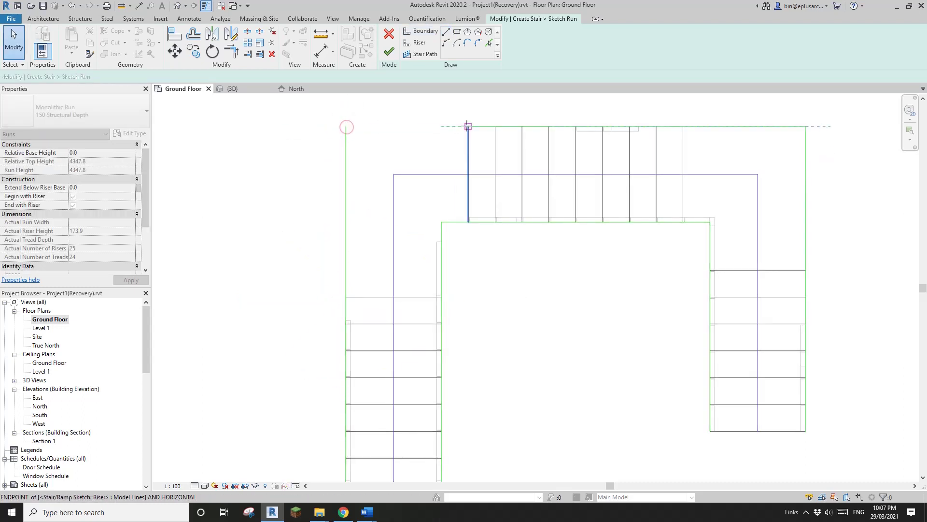
pyautogui.click(445, 32)
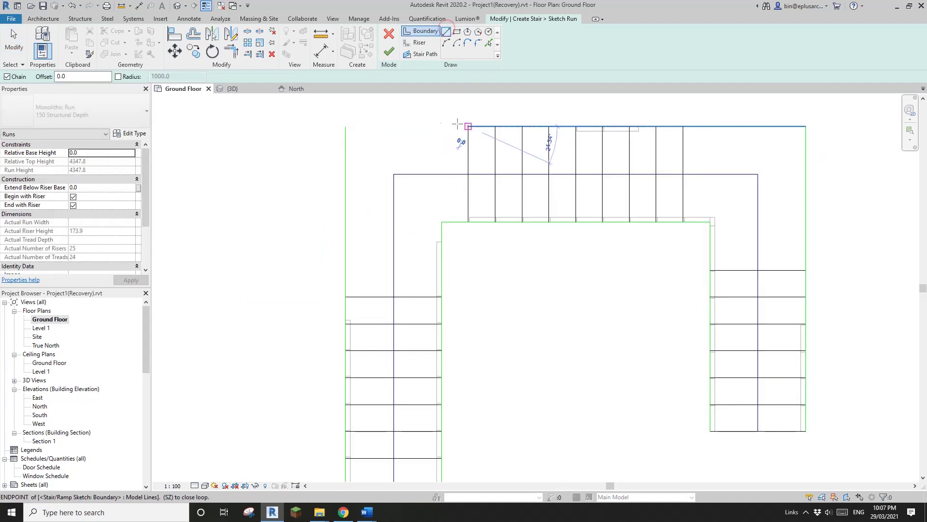
pyautogui.click(468, 126)
pyautogui.click(346, 126)
pyautogui.press('Escape')
pyautogui.press('Escape')
# Step: Shorten the middle flight's inner boundary to its first riser and draw a separate boundary line back to the first landing's inner corner
pyautogui.click(445, 221)
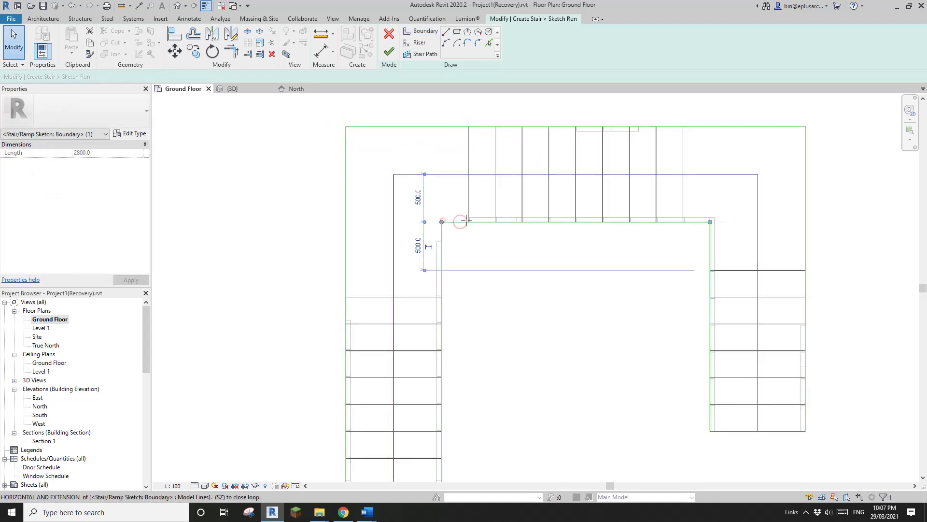
pyautogui.moveTo(441, 222); pyautogui.dragTo(468, 222)
pyautogui.click(446, 31)
pyautogui.click(468, 222)
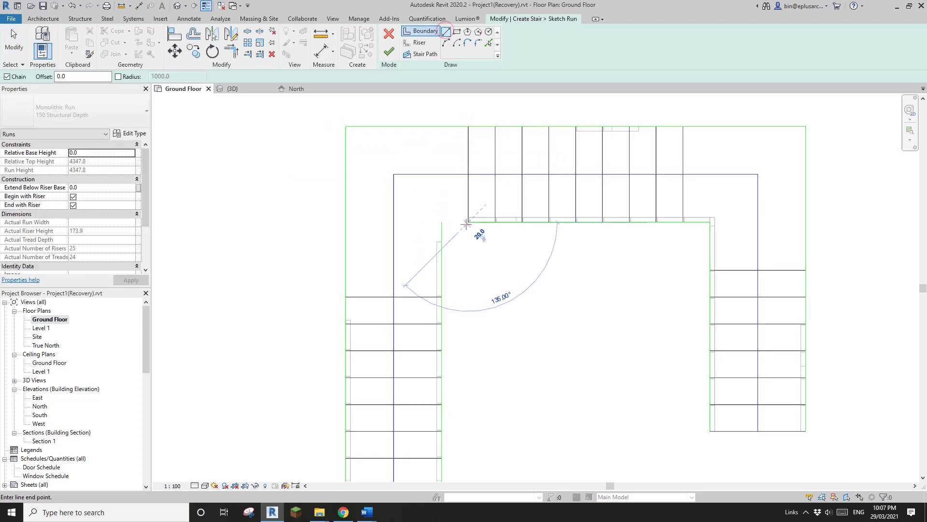
pyautogui.click(441, 222)
pyautogui.press('Escape')
# Step: End the middle flight's inner boundary at its last riser and draw a separate boundary line to the second landing's inner corner
pyautogui.moveTo(655, 250); pyautogui.dragTo(405, 238, button='middle')
pyautogui.press('Escape')
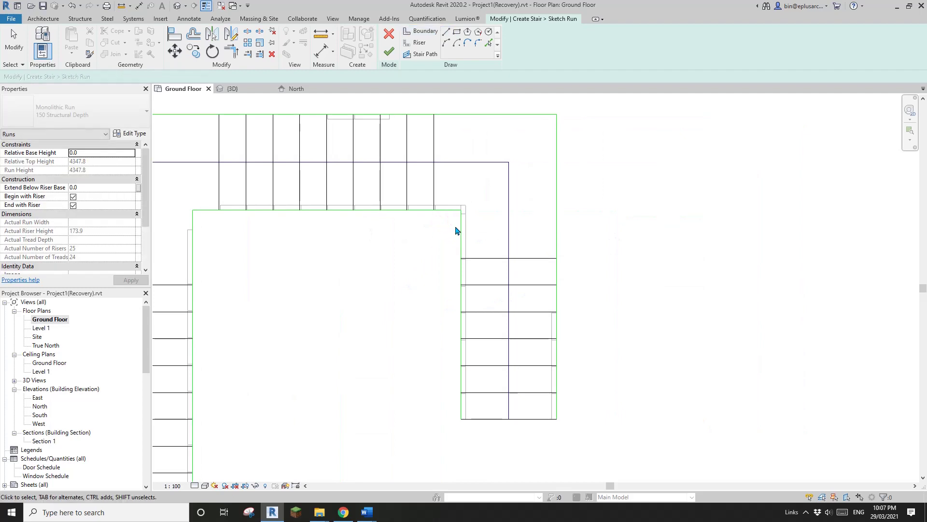
pyautogui.moveTo(458, 216); pyautogui.dragTo(433, 212)
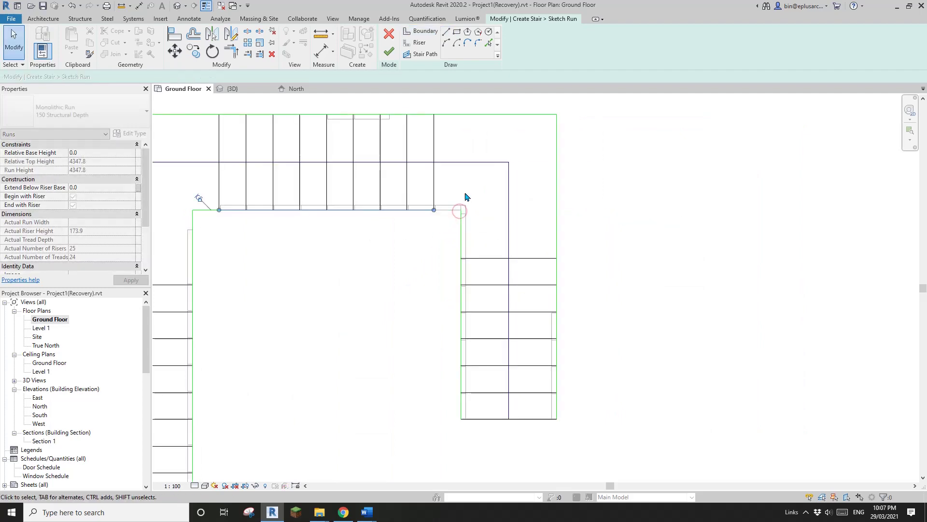
pyautogui.click(433, 216)
pyautogui.press('Escape')
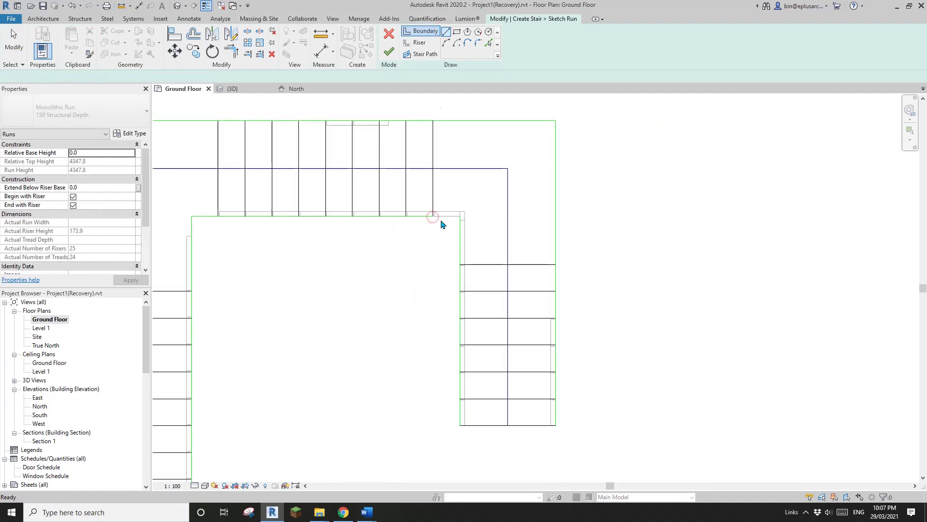
pyautogui.click(434, 217)
pyautogui.click(458, 218)
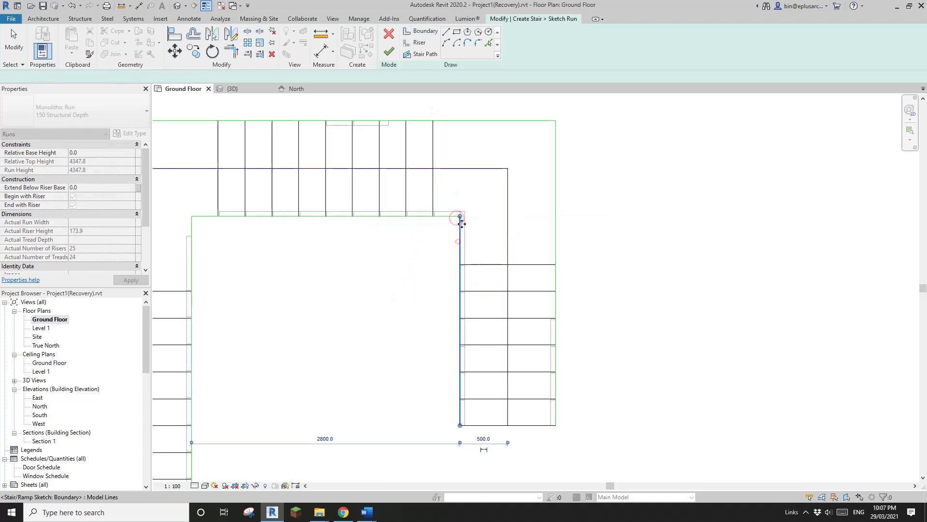
# Step: Shorten the third flight's inner boundary to its first riser and draw a separate boundary line up to the second landing's inner corner
pyautogui.moveTo(461, 217); pyautogui.dragTo(459, 264)
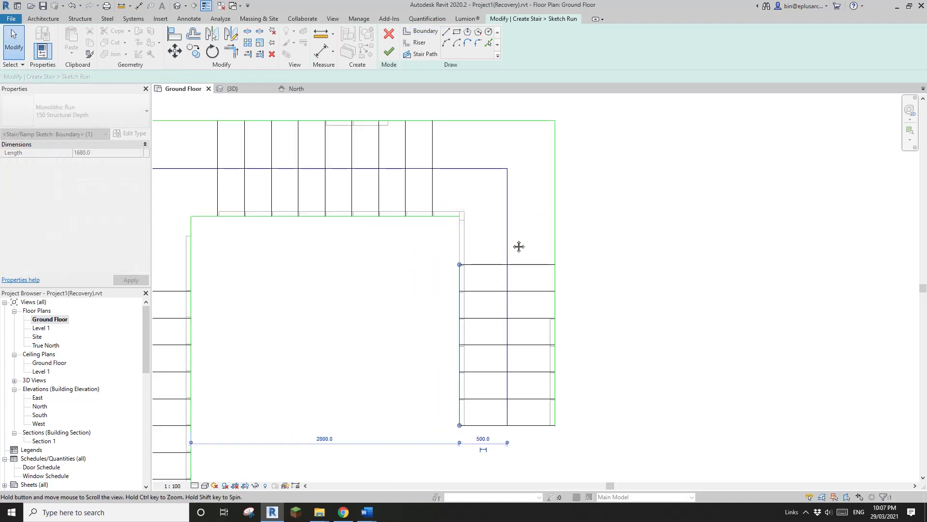
pyautogui.click(450, 34)
pyautogui.click(460, 264)
pyautogui.click(461, 215)
pyautogui.moveTo(586, 248); pyautogui.dragTo(585, 250, button='middle')
pyautogui.press('Escape')
# Step: Shorten the third flight's outer boundary to its first riser and add a separate boundary segment up to the second landing's outer corner
pyautogui.click(554, 254)
pyautogui.press('Escape')
pyautogui.moveTo(554, 254); pyautogui.dragTo(554, 264)
pyautogui.click(555, 233)
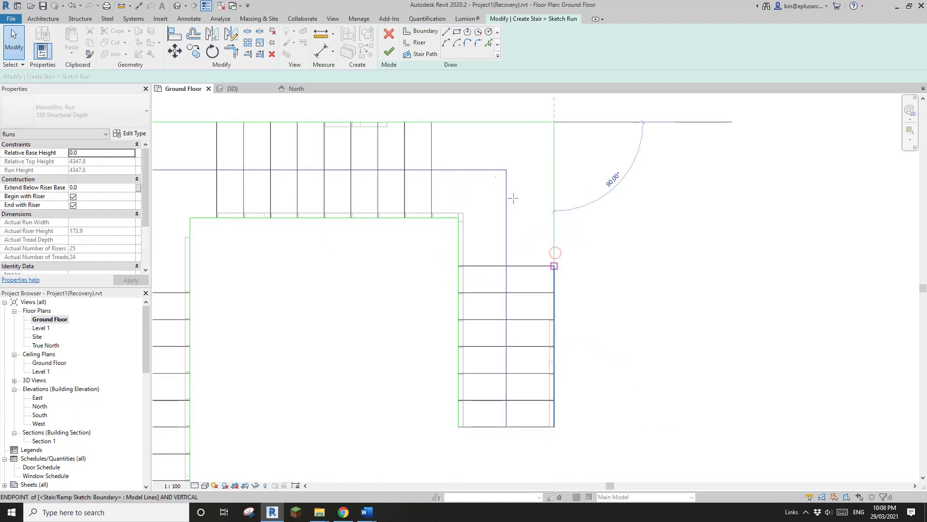
# Step: Split the middle flight's outer boundary beside its last riser and align the split point with that riser
pyautogui.moveTo(513, 198); pyautogui.dragTo(530, 245, button='middle')
pyautogui.press('s')
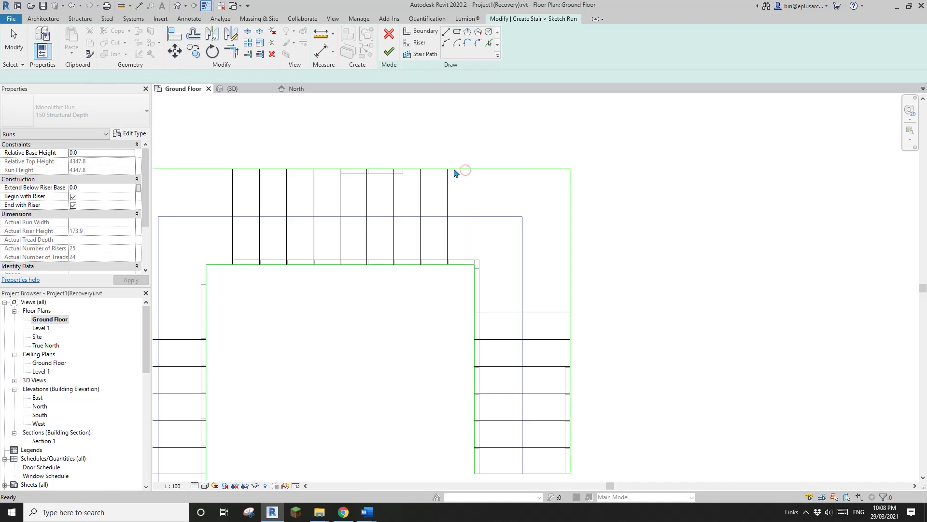
pyautogui.click(454, 170)
pyautogui.moveTo(465, 169); pyautogui.dragTo(448, 169)
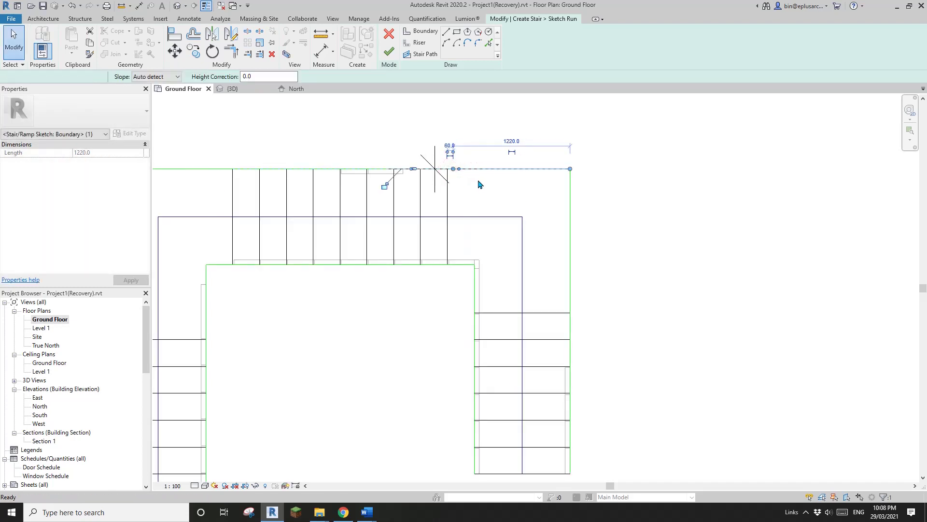
pyautogui.click(477, 180)
pyautogui.click(472, 169)
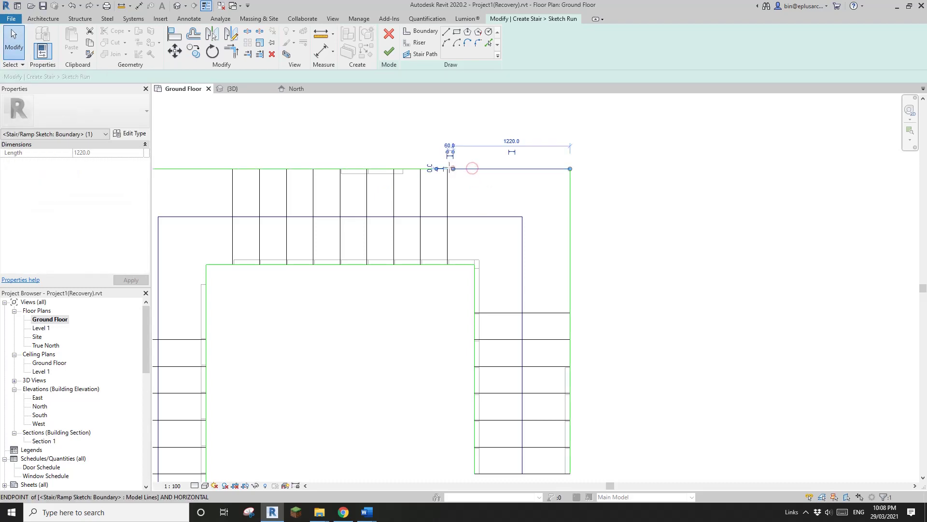
pyautogui.moveTo(454, 168); pyautogui.dragTo(449, 168)
# Step: Check the separate boundary segments around both landings and finish the run sketch
pyautogui.scroll(-3, 519, 179)
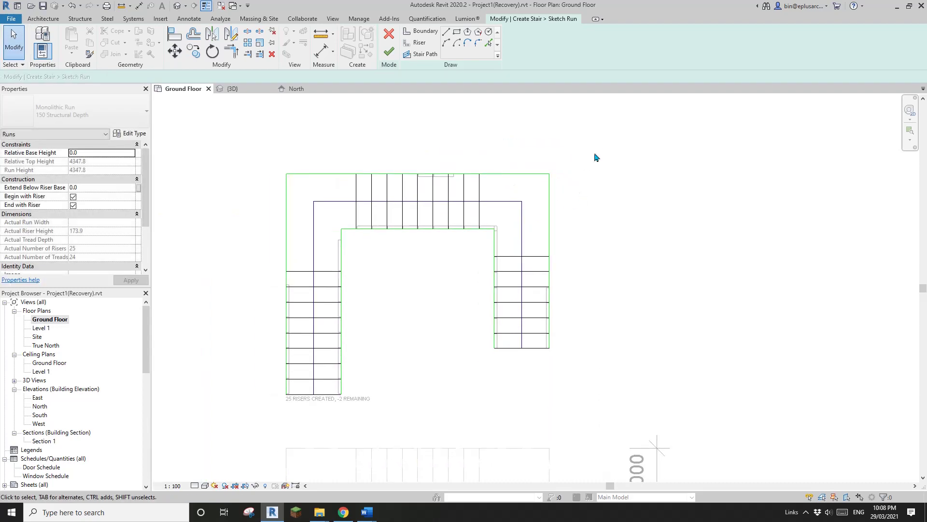
pyautogui.click(549, 217)
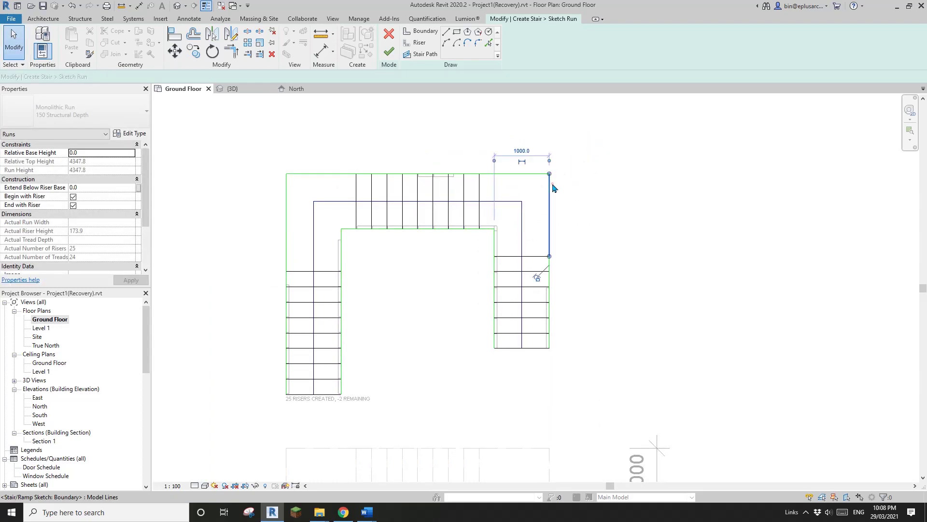
pyautogui.click(528, 176)
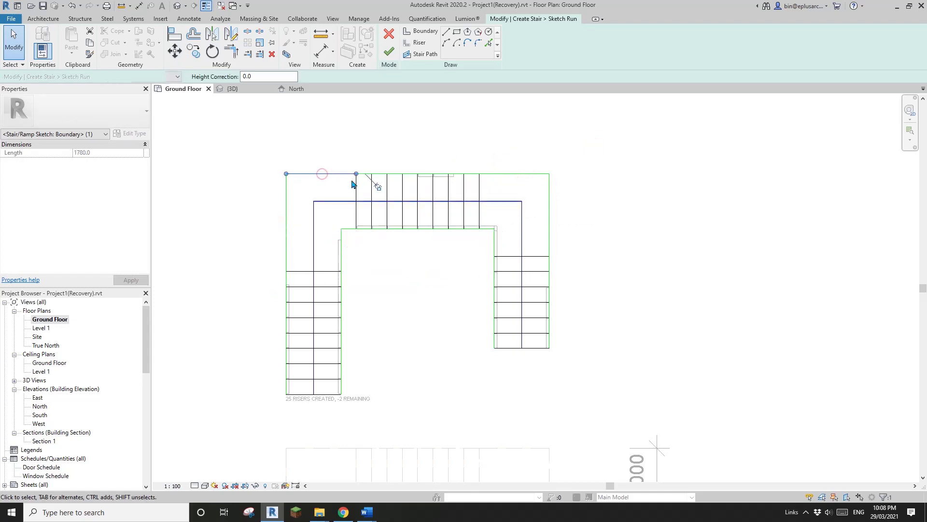
pyautogui.click(532, 195)
pyautogui.moveTo(532, 196); pyautogui.dragTo(530, 199, button='middle')
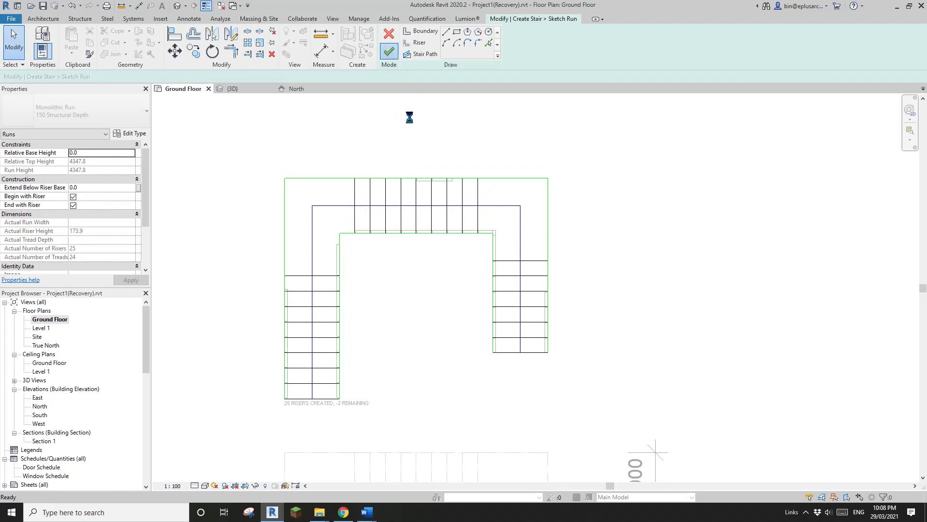
pyautogui.click(406, 141)
# Step: Inspect the revised stair in the default 3D view and finish the stair edit
pyautogui.click(178, 6)
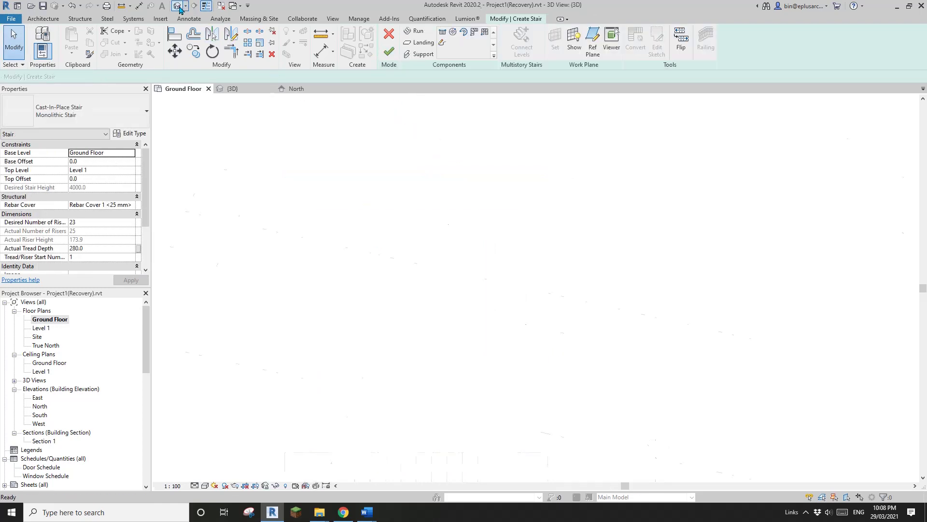
pyautogui.moveTo(414, 153); pyautogui.dragTo(676, 376)
pyautogui.keyDown('shift'); pyautogui.moveTo(677, 376); pyautogui.dragTo(586, 265, button='middle'); pyautogui.keyUp('shift')
pyautogui.scroll(2, 573, 320)
pyautogui.click(555, 269)
pyautogui.scroll(-1, 554, 265)
pyautogui.keyDown('shift'); pyautogui.moveTo(498, 244); pyautogui.dragTo(507, 222, button='middle'); pyautogui.keyUp('shift')
pyautogui.click(389, 52)
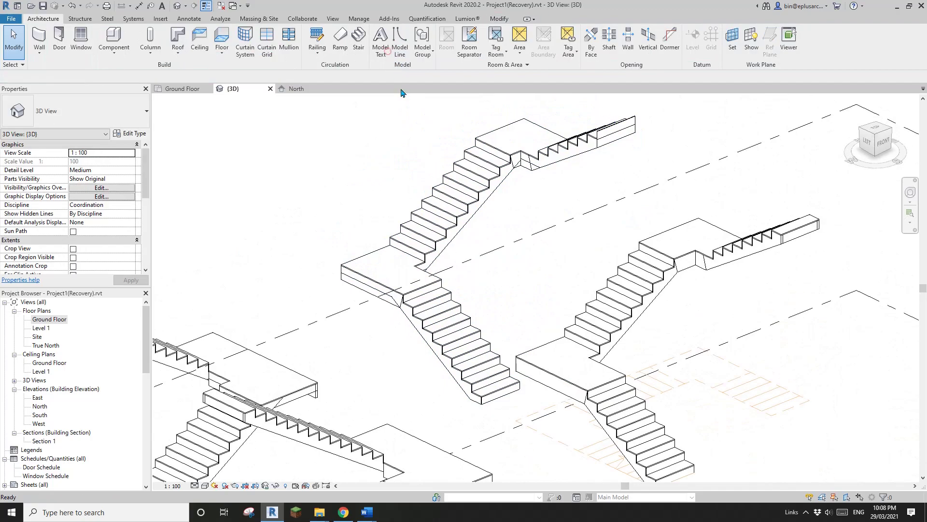
# Step: Examine the flights, landings and undersides of the sketched stair and the neighbouring stairs in 3D from several directions
pyautogui.keyDown('shift'); pyautogui.moveTo(419, 213); pyautogui.dragTo(522, 273, button='middle'); pyautogui.keyUp('shift')
pyautogui.click(439, 271)
pyautogui.keyDown('shift'); pyautogui.moveTo(427, 272); pyautogui.dragTo(586, 249, button='middle'); pyautogui.keyUp('shift')
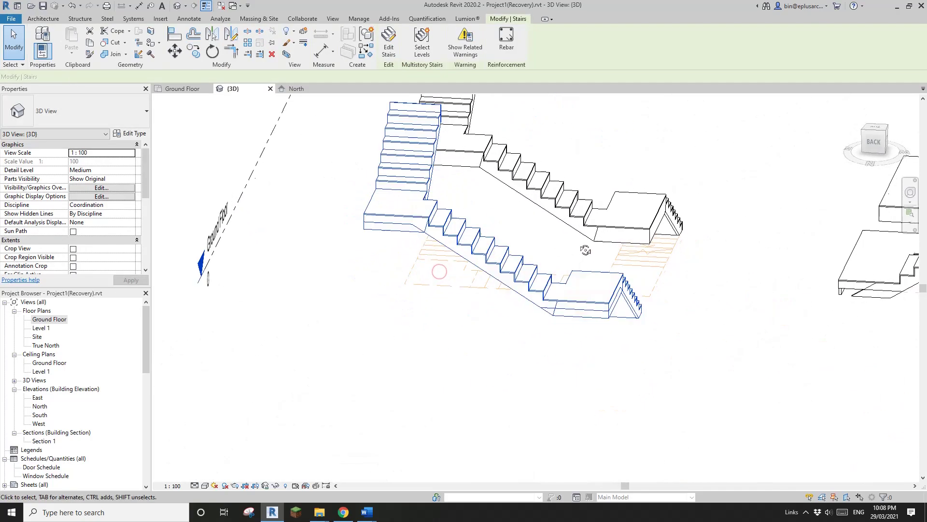
pyautogui.keyDown('shift'); pyautogui.moveTo(530, 283); pyautogui.dragTo(620, 202, button='middle'); pyautogui.keyUp('shift')
pyautogui.click(623, 208)
pyautogui.keyDown('shift'); pyautogui.moveTo(611, 256); pyautogui.dragTo(462, 206, button='middle'); pyautogui.keyUp('shift')
pyautogui.keyDown('shift'); pyautogui.moveTo(346, 220); pyautogui.dragTo(535, 175, button='middle'); pyautogui.keyUp('shift')
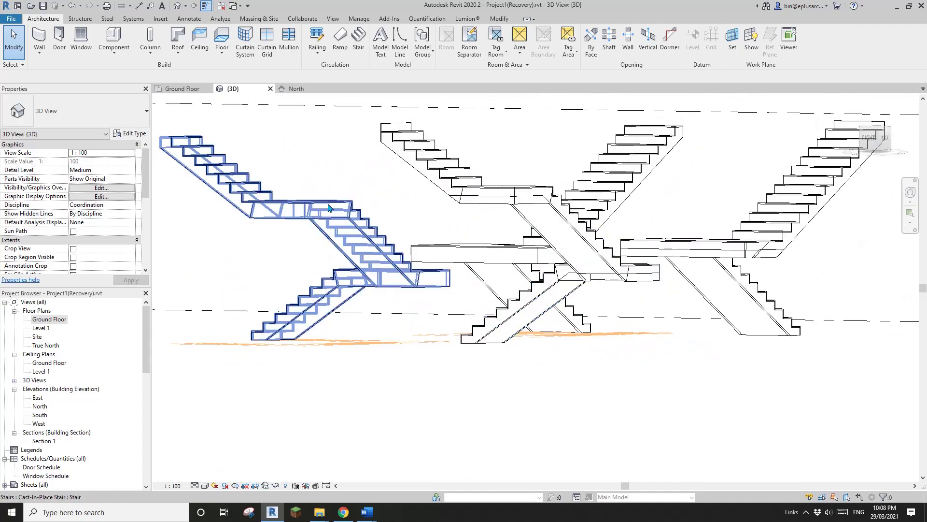
pyautogui.keyDown('shift'); pyautogui.moveTo(445, 211); pyautogui.dragTo(456, 236, button='middle'); pyautogui.keyUp('shift')
pyautogui.scroll(2, 459, 237)
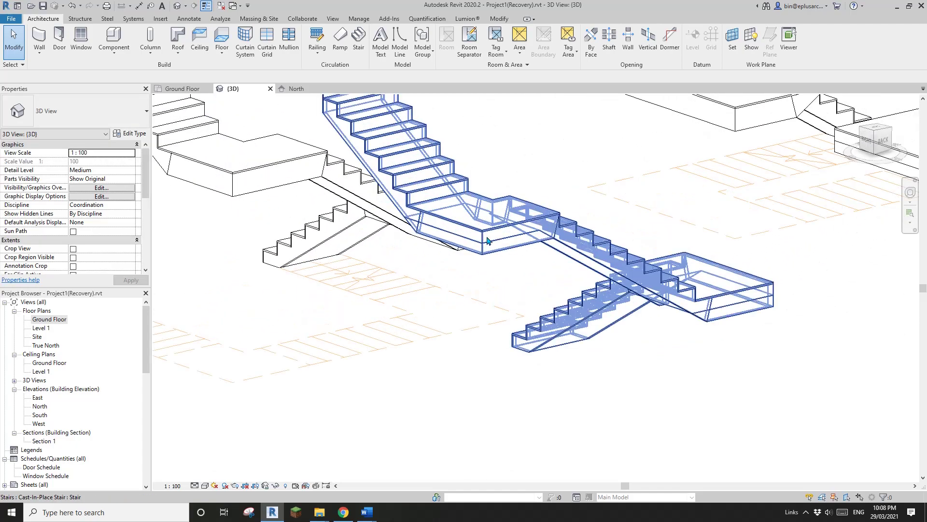
pyautogui.keyDown('shift'); pyautogui.moveTo(513, 241); pyautogui.dragTo(529, 285, button='middle'); pyautogui.keyUp('shift')
pyautogui.scroll(-2, 633, 323)
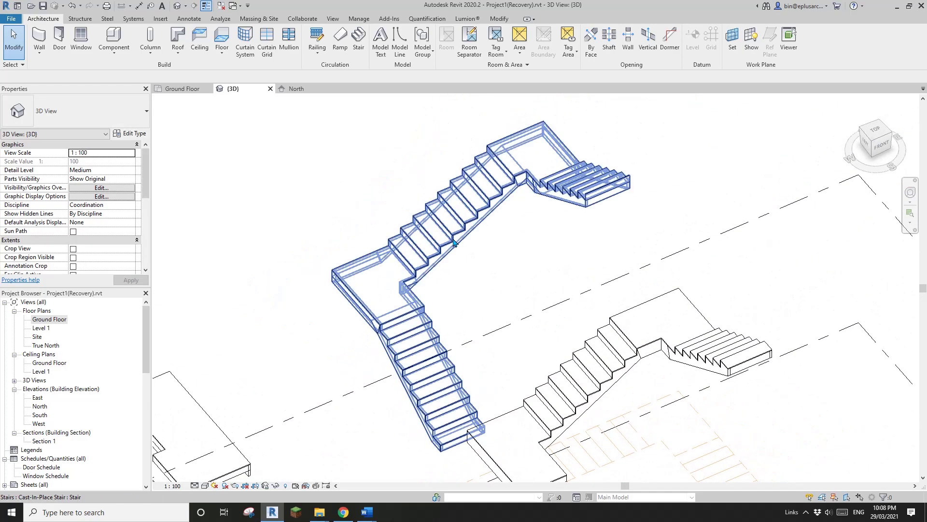
pyautogui.click(454, 243)
pyautogui.keyDown('shift'); pyautogui.moveTo(454, 243); pyautogui.dragTo(412, 325, button='middle'); pyautogui.keyUp('shift')
pyautogui.click(329, 337)
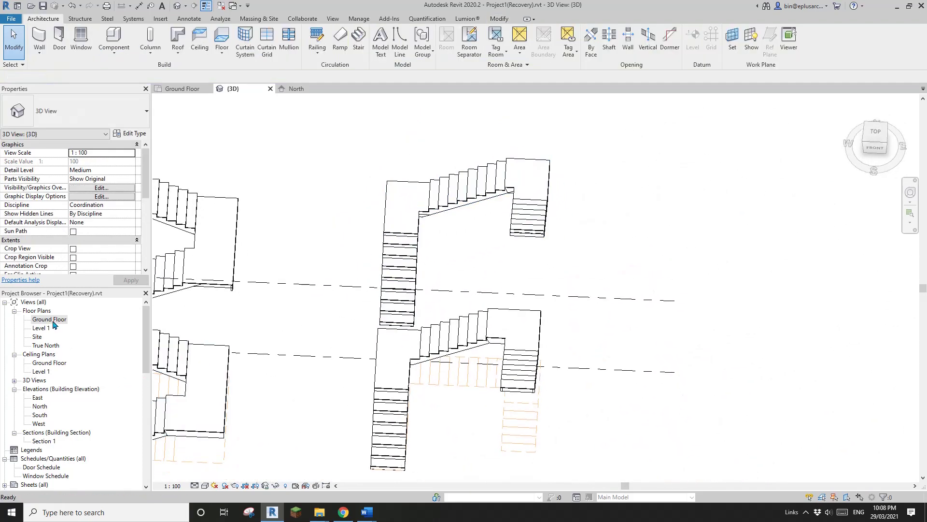
# Step: Return to the Ground Floor plan and compare the sketched U-shaped stair with the three-flight stair below it
pyautogui.doubleClick(53, 321)
pyautogui.scroll(-2, 396, 261)
pyautogui.moveTo(396, 261); pyautogui.dragTo(449, 278, button='middle')
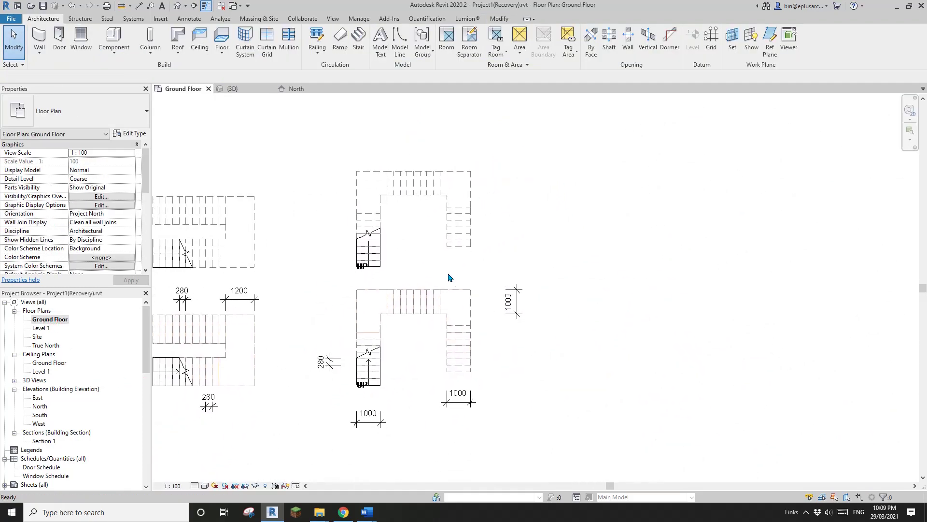
pyautogui.scroll(1, 436, 313)
pyautogui.click(417, 309)
pyautogui.moveTo(391, 316); pyautogui.dragTo(423, 311, button='middle')
pyautogui.scroll(1, 421, 285)
pyautogui.scroll(-2, 423, 310)
pyautogui.click(435, 120)
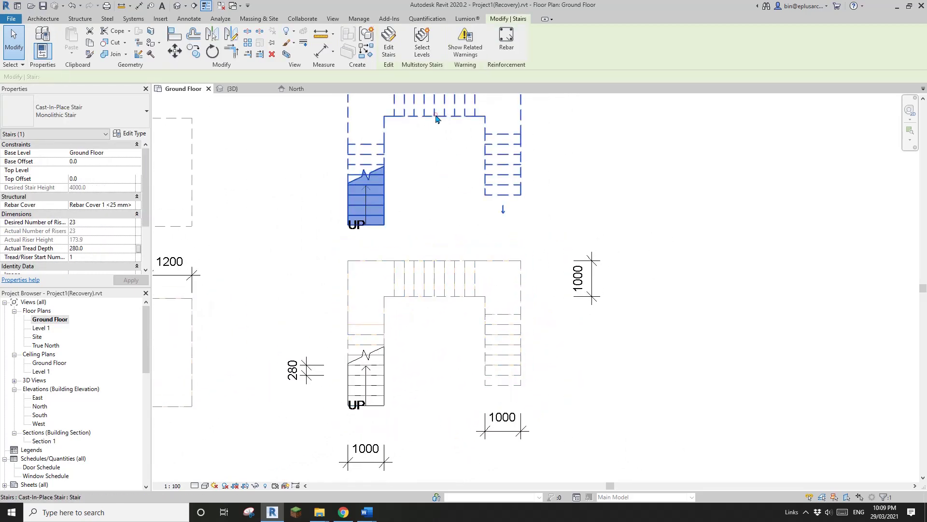
pyautogui.scroll(-1, 432, 116)
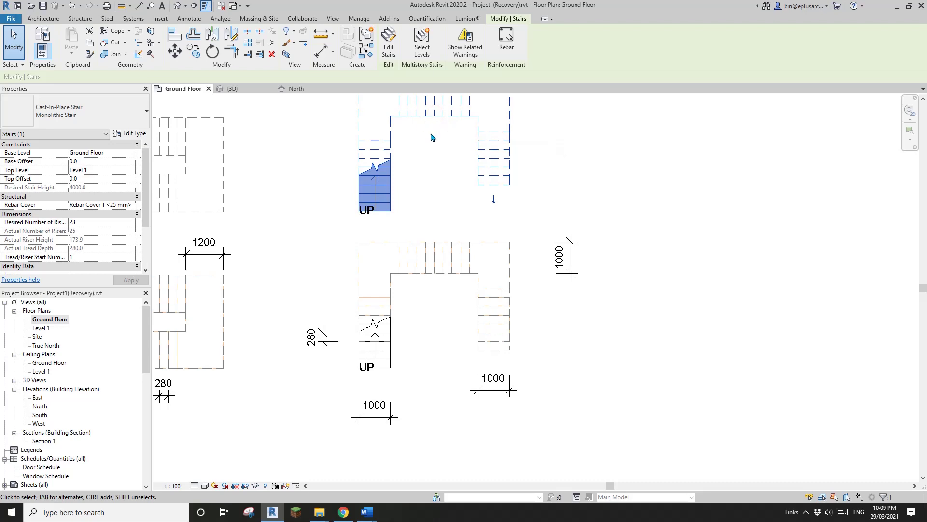
pyautogui.moveTo(432, 137); pyautogui.dragTo(428, 145, button='middle')
pyautogui.press('Escape')
pyautogui.scroll(2, 418, 296)
pyautogui.press('Tab')
pyautogui.click(429, 262)
pyautogui.press('Escape')
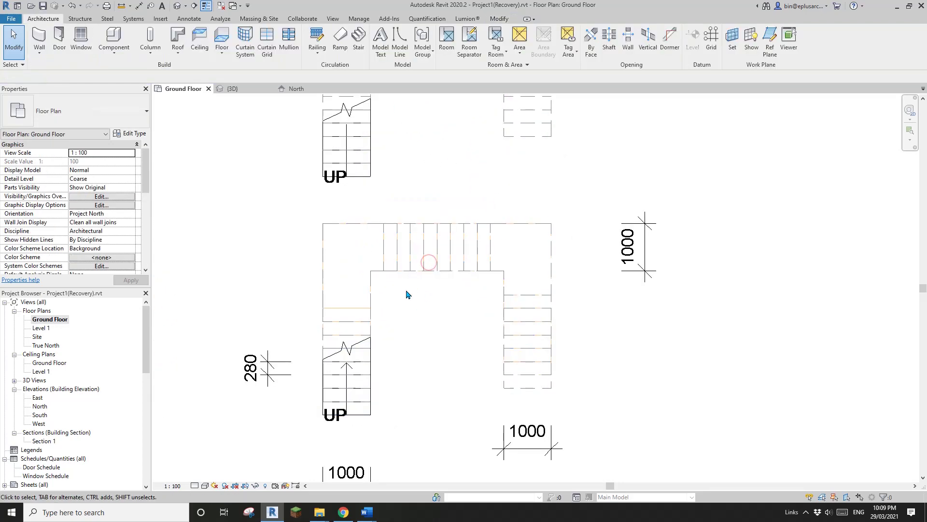
pyautogui.scroll(-2, 407, 294)
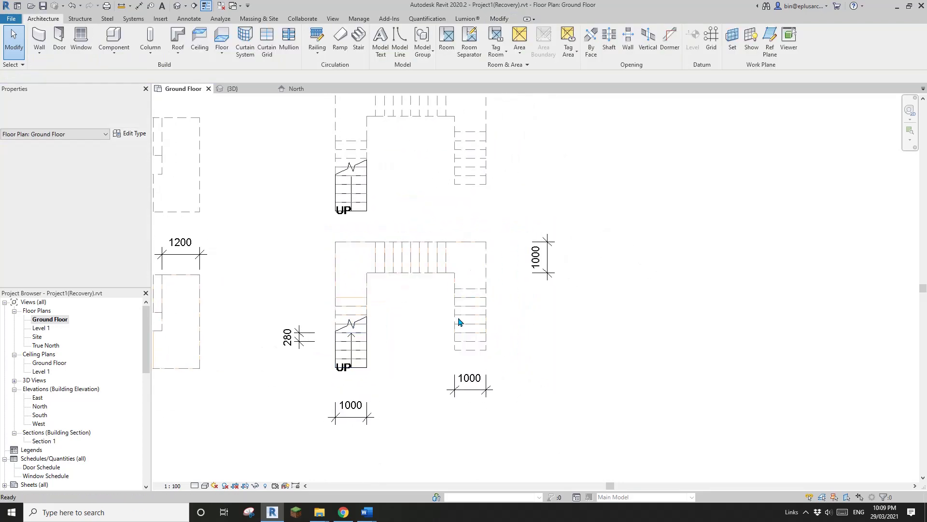
# Step: Open the lower three-flight U-shaped stair on the Ground Floor plan for editing
pyautogui.click(351, 343)
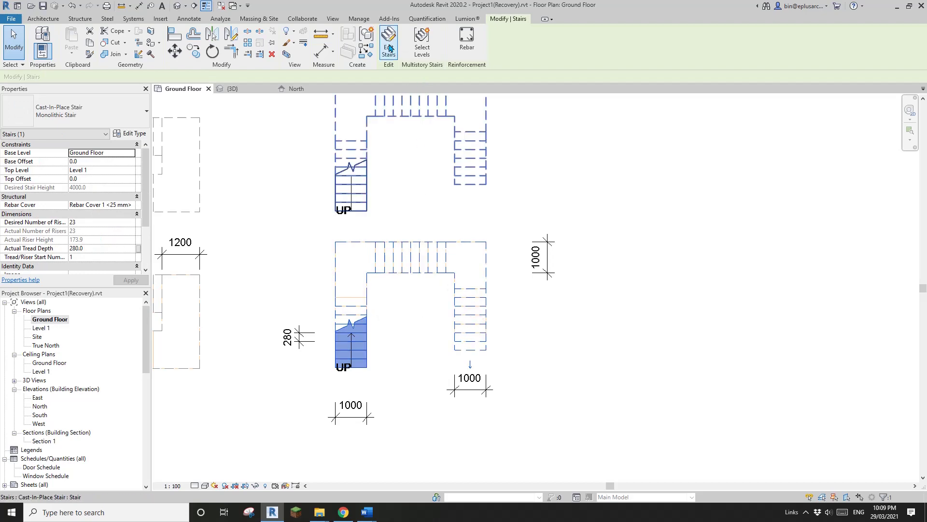
pyautogui.click(390, 48)
pyautogui.scroll(4, 373, 248)
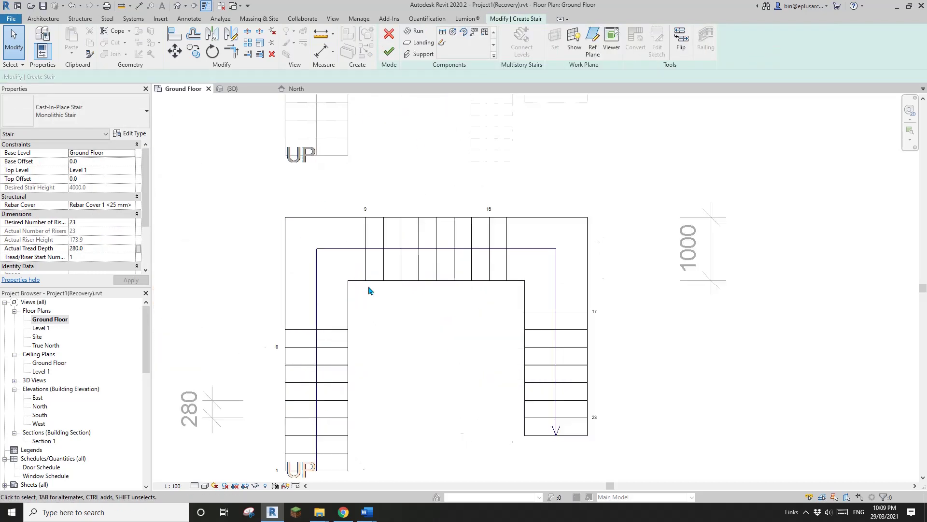
# Step: Move the last flight of the lower three-flight stair outward so the stair spans about 5140 mm across
pyautogui.moveTo(324, 395); pyautogui.dragTo(298, 368, button='middle')
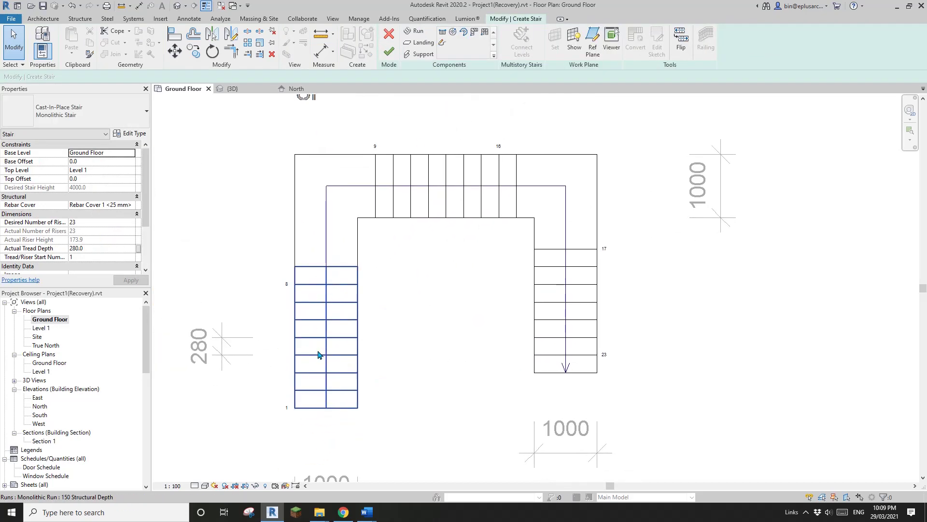
pyautogui.moveTo(346, 270); pyautogui.dragTo(341, 319, button='middle')
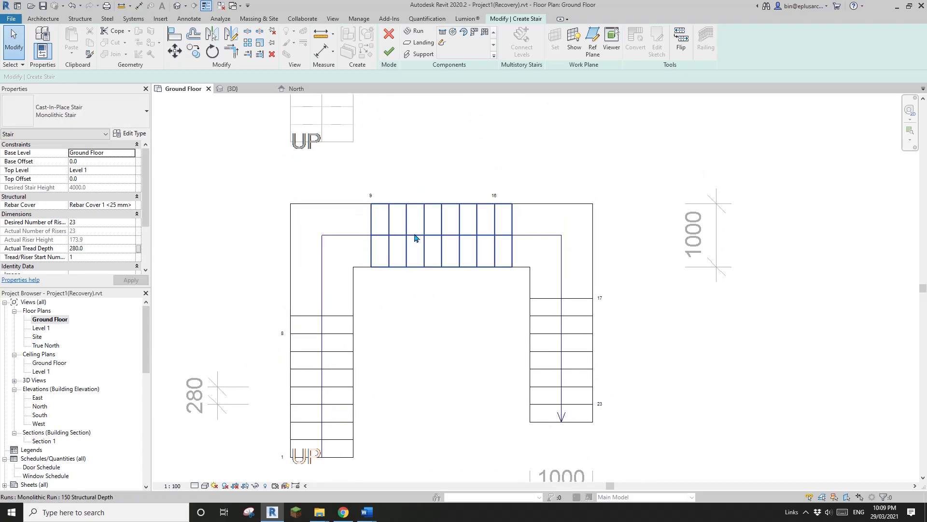
pyautogui.click(441, 232)
pyautogui.moveTo(455, 221); pyautogui.dragTo(455, 227, button='middle')
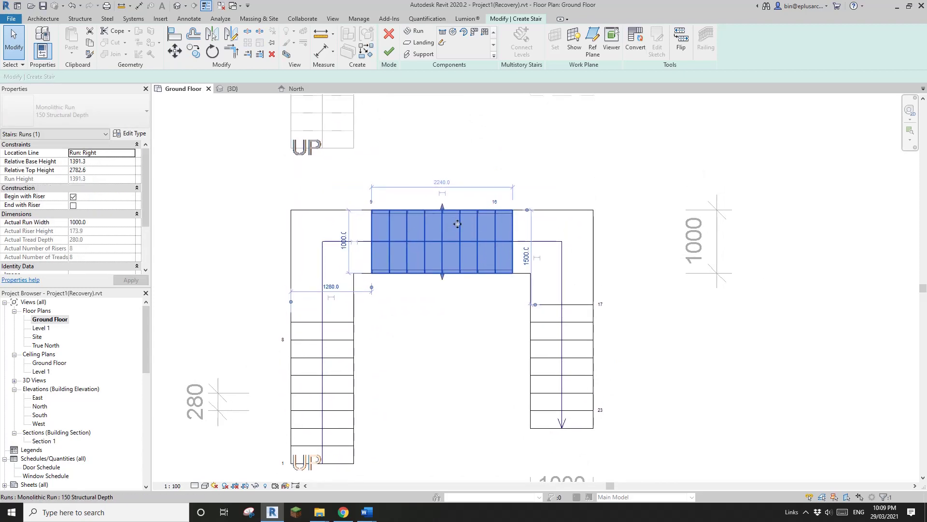
pyautogui.click(516, 289)
pyautogui.scroll(-1, 584, 374)
pyautogui.moveTo(584, 374); pyautogui.dragTo(448, 279, button='middle')
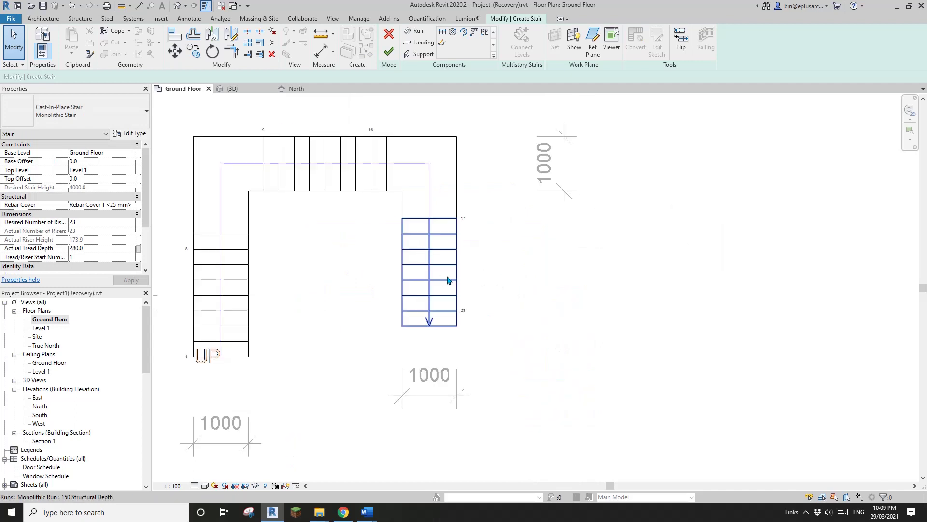
pyautogui.click(448, 280)
pyautogui.scroll(2, 452, 263)
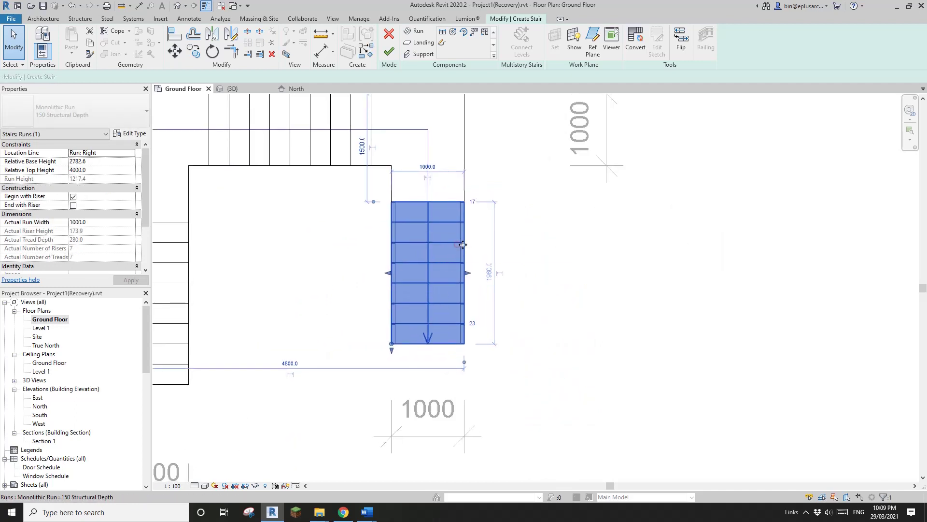
pyautogui.moveTo(463, 245); pyautogui.dragTo(473, 246)
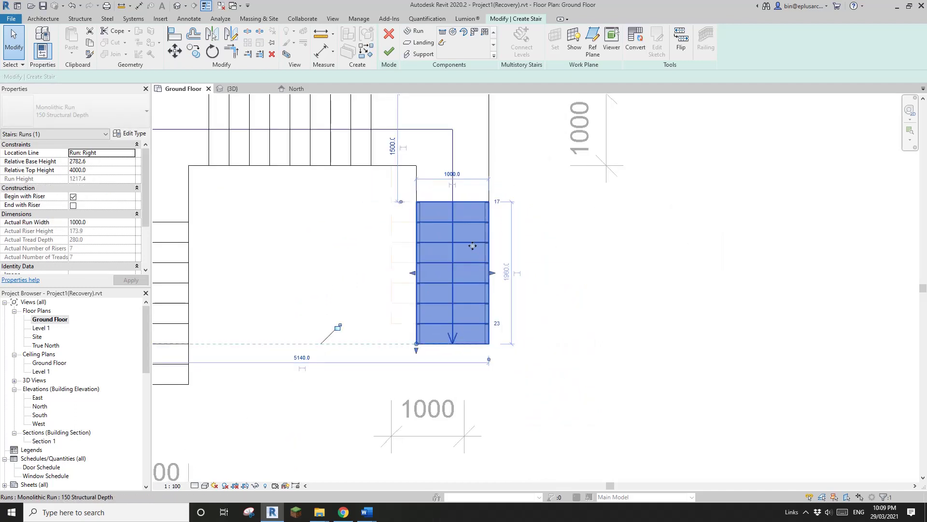
# Step: Shift the middle flight outward, away from the two side flights
pyautogui.moveTo(311, 131); pyautogui.dragTo(433, 222, button='middle')
pyautogui.click(433, 220)
pyautogui.moveTo(433, 220); pyautogui.dragTo(437, 201)
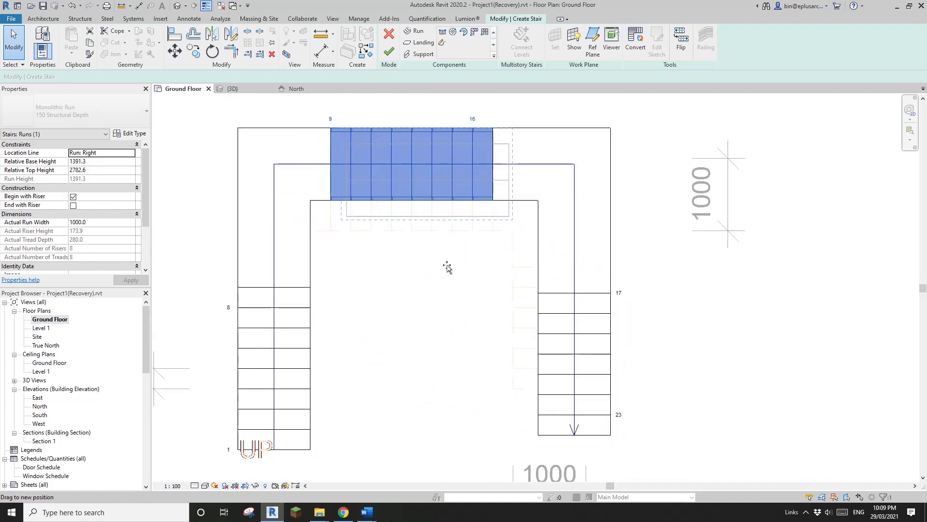
pyautogui.moveTo(447, 268); pyautogui.dragTo(447, 268)
# Step: Widen the first flight to about 1168 mm and the last flight to about 1329 mm by stretching their edges
pyautogui.click(302, 329)
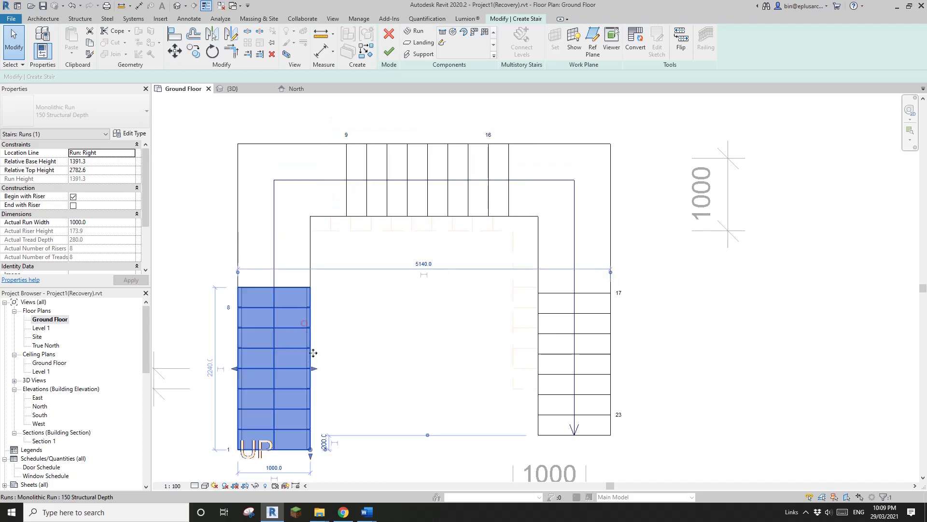
pyautogui.moveTo(308, 315); pyautogui.dragTo(352, 368)
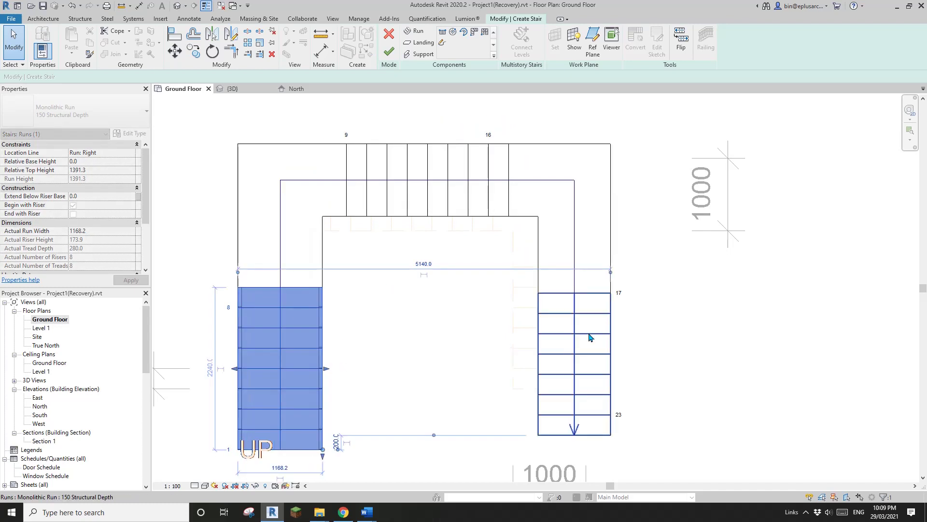
pyautogui.click(609, 359)
pyautogui.moveTo(614, 367); pyautogui.dragTo(603, 377)
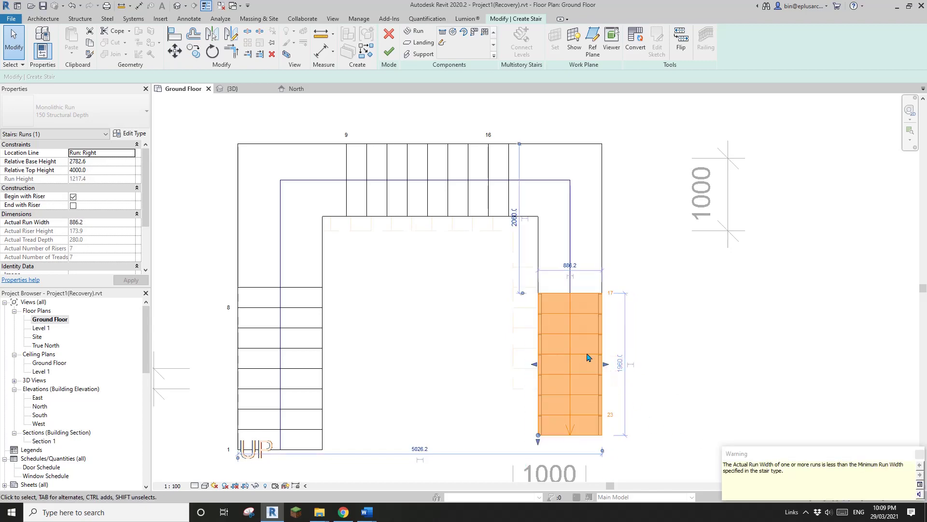
pyautogui.click(589, 358)
pyautogui.moveTo(622, 368); pyautogui.dragTo(575, 352, button='middle')
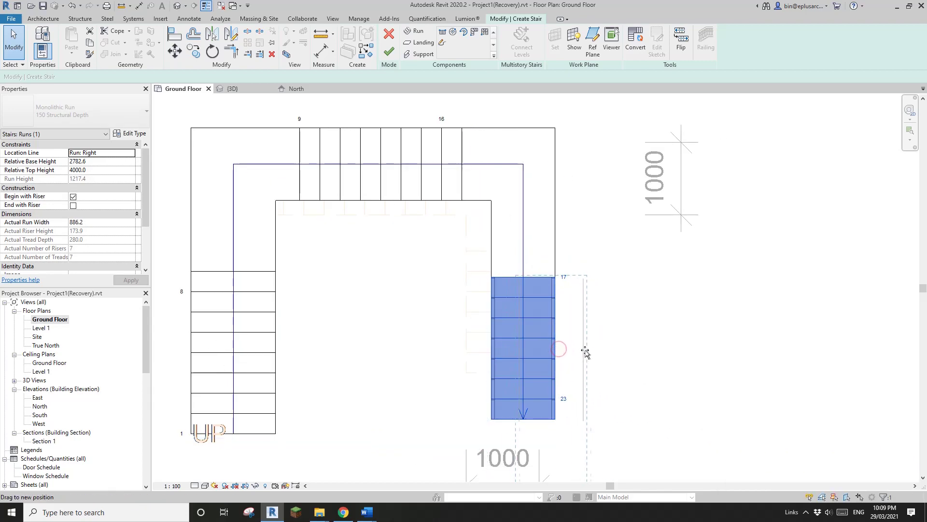
pyautogui.moveTo(585, 353); pyautogui.dragTo(587, 352)
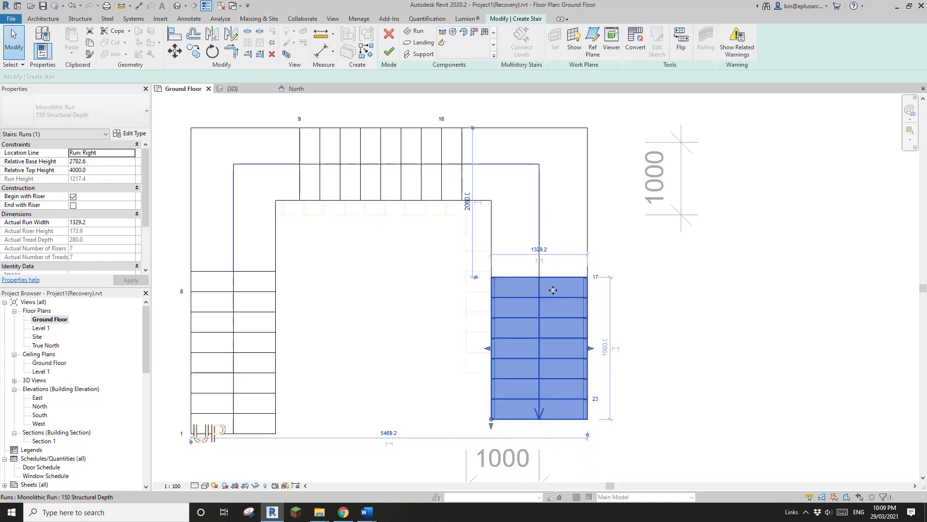
# Step: Move the first and last flights closer to the middle flight and finish the stair edit
pyautogui.moveTo(554, 292); pyautogui.dragTo(250, 270)
pyautogui.moveTo(372, 218); pyautogui.dragTo(453, 279, button='middle')
pyautogui.click(453, 234)
pyautogui.moveTo(454, 235)
pyautogui.mouseDown()
pyautogui.moveTo(454, 220)
pyautogui.moveTo(468, 242)
pyautogui.mouseUp()
pyautogui.scroll(-2, 483, 273)
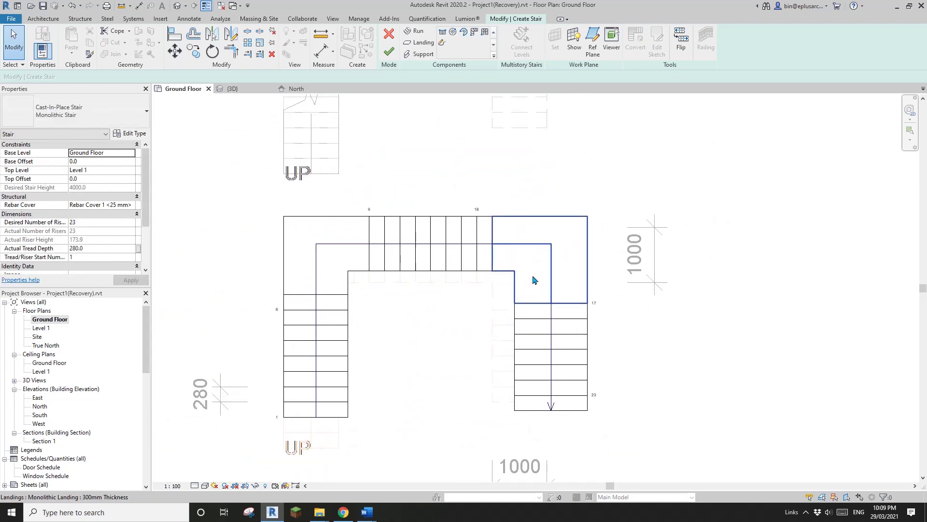
pyautogui.moveTo(527, 293); pyautogui.dragTo(494, 272, button='middle')
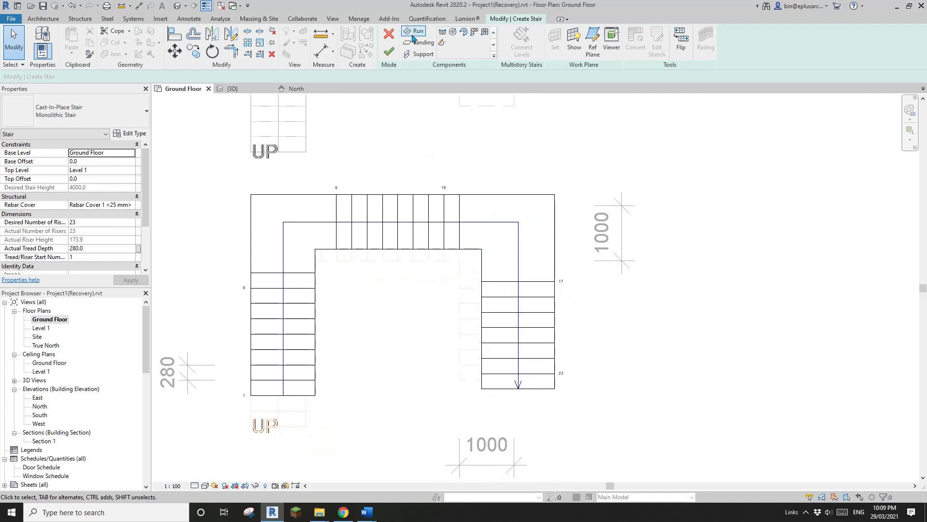
pyautogui.click(391, 50)
pyautogui.scroll(-1, 387, 192)
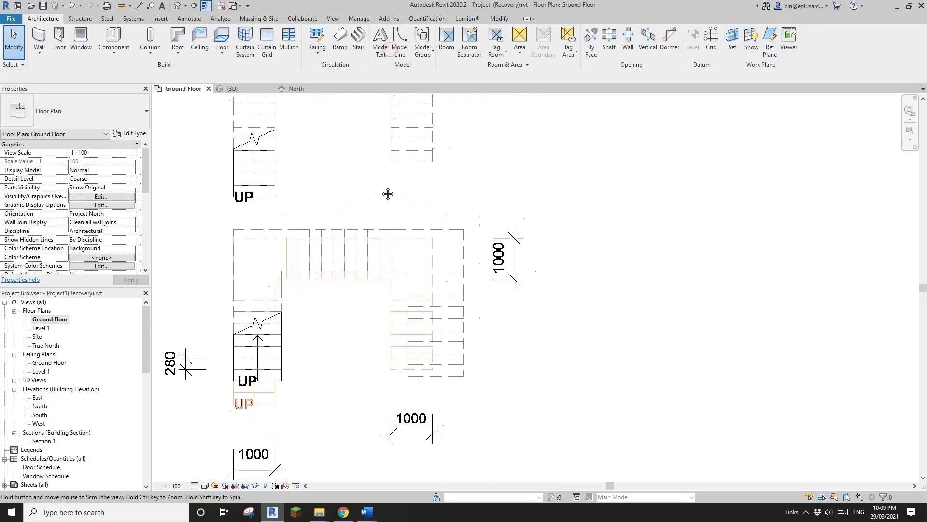
pyautogui.click(356, 43)
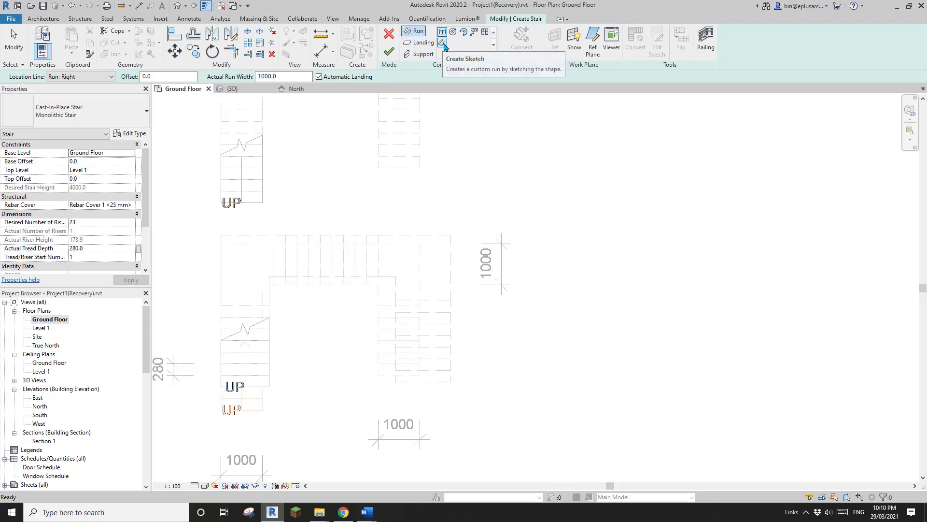
pyautogui.scroll(-2, 388, 215)
pyautogui.moveTo(386, 218); pyautogui.dragTo(424, 274, button='middle')
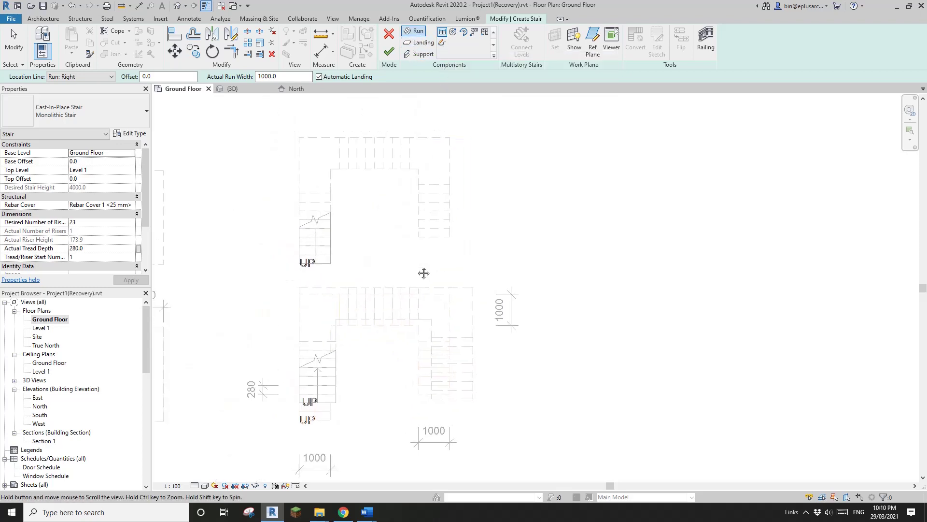
pyautogui.scroll(1, 424, 273)
pyautogui.press('Escape')
pyautogui.rightClick(516, 151)
pyautogui.click(472, 174)
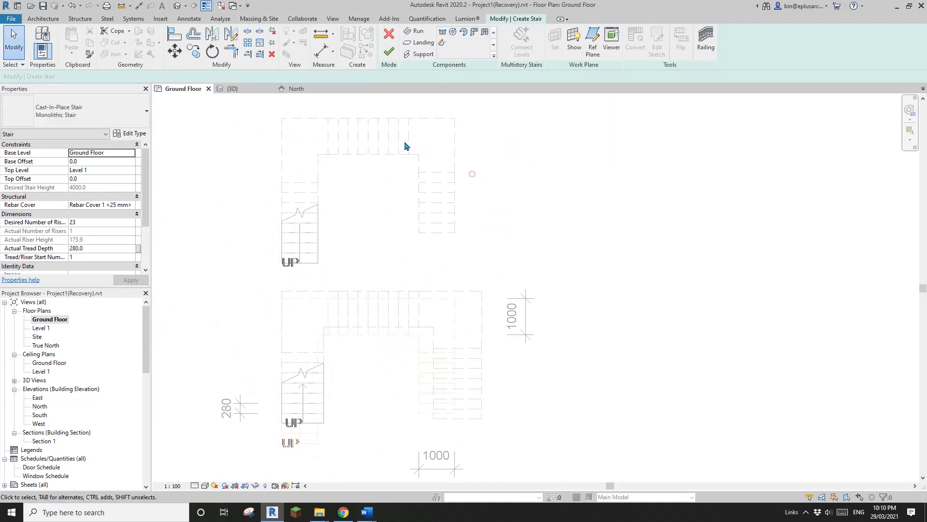
pyautogui.click(389, 53)
pyautogui.click(486, 262)
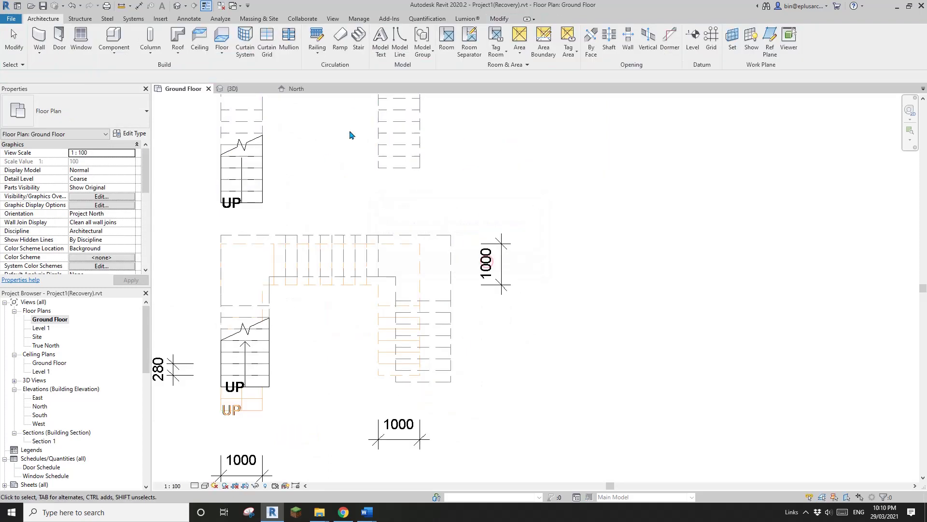
# Step: Show the default 3D view and open the upper sketch-based two-flight stair for editing
pyautogui.click(184, 6)
pyautogui.scroll(-2, 592, 234)
pyautogui.scroll(4, 601, 208)
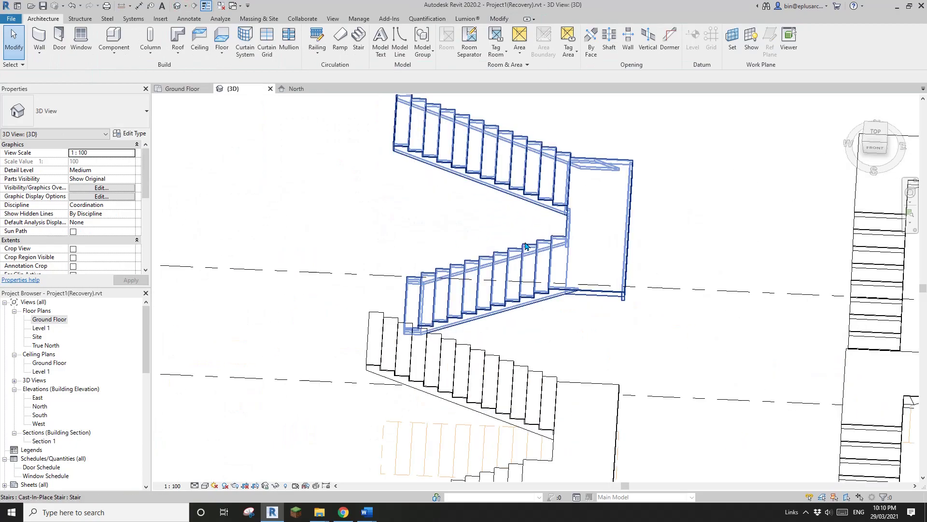
pyautogui.click(614, 182)
pyautogui.scroll(1, 616, 182)
pyautogui.moveTo(617, 182); pyautogui.dragTo(508, 352, button='middle')
pyautogui.scroll(-2, 459, 300)
pyautogui.click(470, 304)
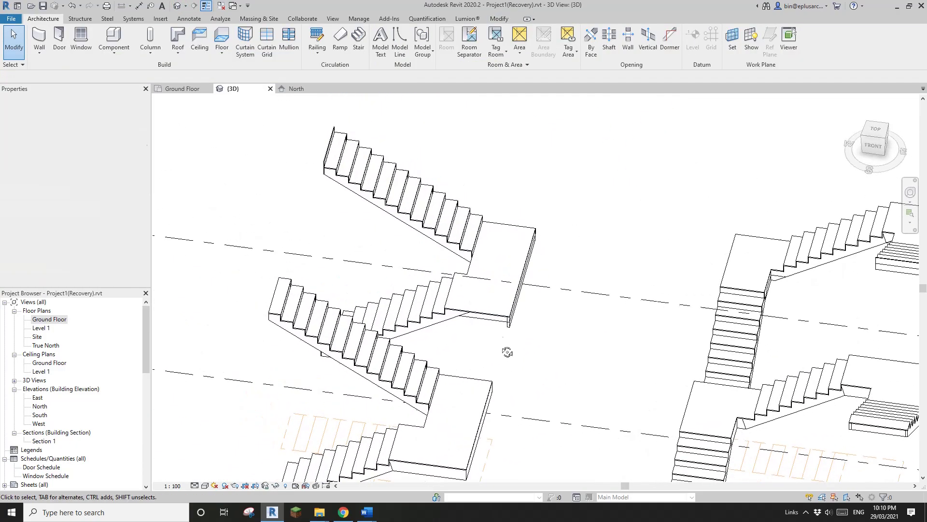
pyautogui.click(494, 305)
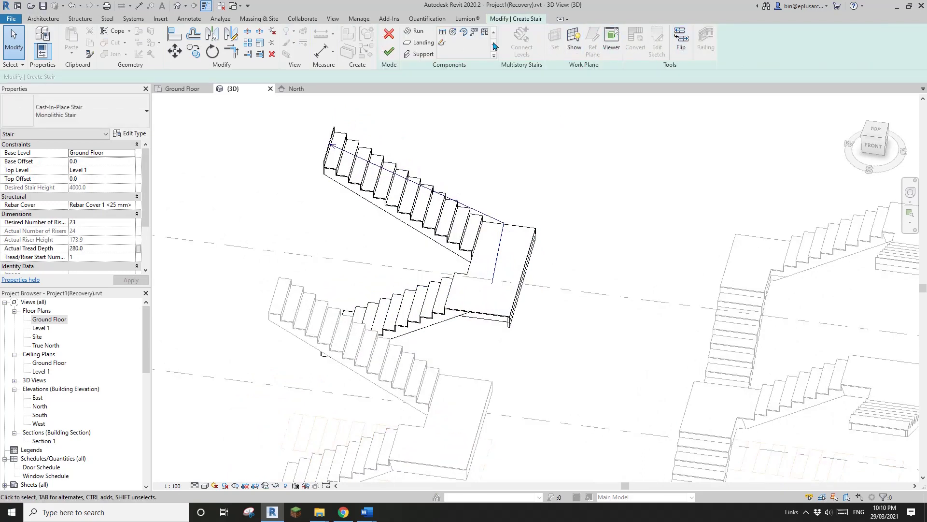
# Step: Edit the sketch of the stair's run and show it on the Ground Floor plan
pyautogui.click(499, 284)
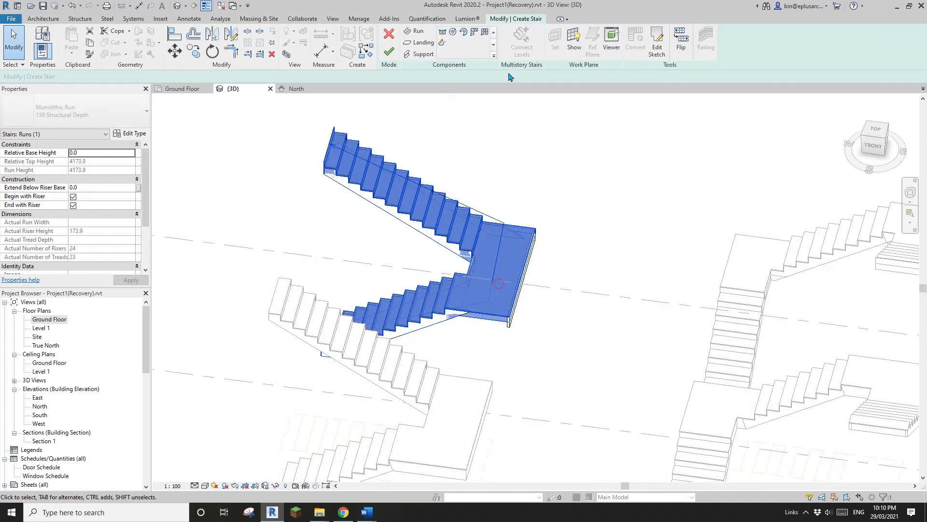
pyautogui.click(657, 52)
pyautogui.scroll(2, 464, 363)
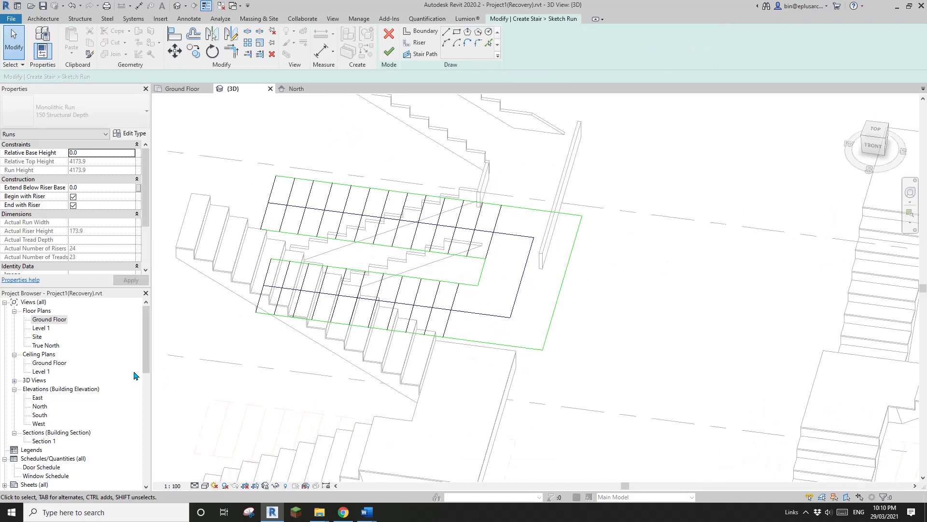
pyautogui.doubleClick(50, 320)
pyautogui.scroll(5, 575, 381)
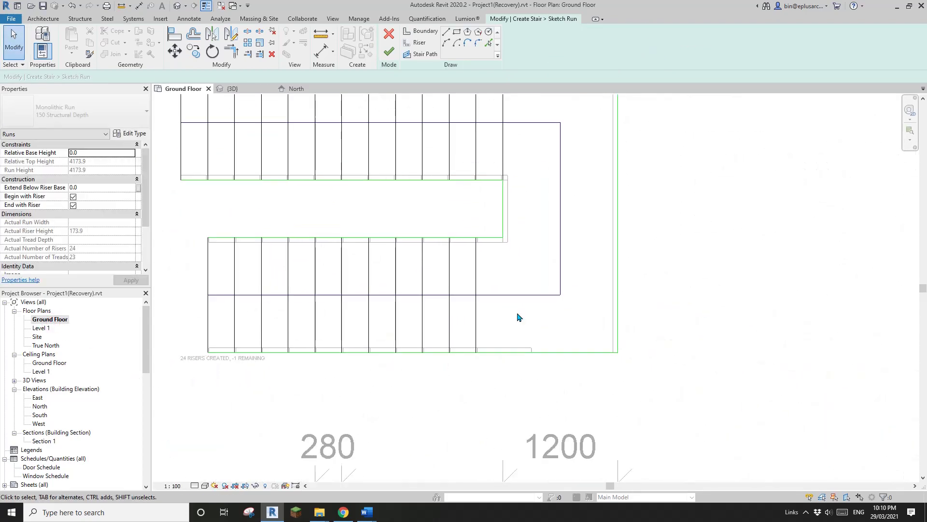
# Step: Split the lower flight's outer boundary near the landing and align the split point with the flight's last riser
pyautogui.scroll(2, 488, 358)
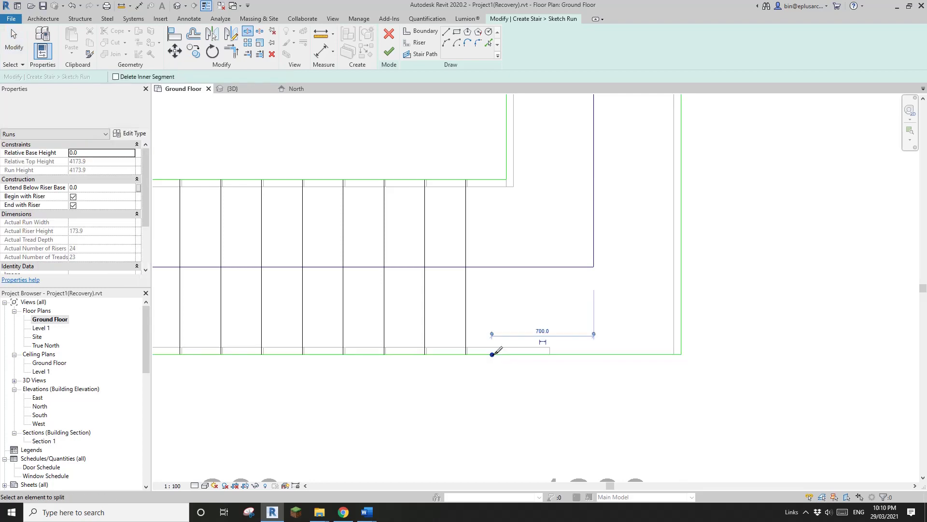
pyautogui.click(492, 355)
pyautogui.press('Escape')
pyautogui.click(485, 355)
pyautogui.moveTo(492, 354); pyautogui.dragTo(465, 354)
pyautogui.click(502, 355)
pyautogui.moveTo(566, 290); pyautogui.dragTo(517, 355, button='middle')
# Step: Split the lower flight's inner boundary where its last riser meets the landing
pyautogui.press('Escape')
pyautogui.click(446, 247)
pyautogui.press('s')
pyautogui.press('l')
pyautogui.press('Escape')
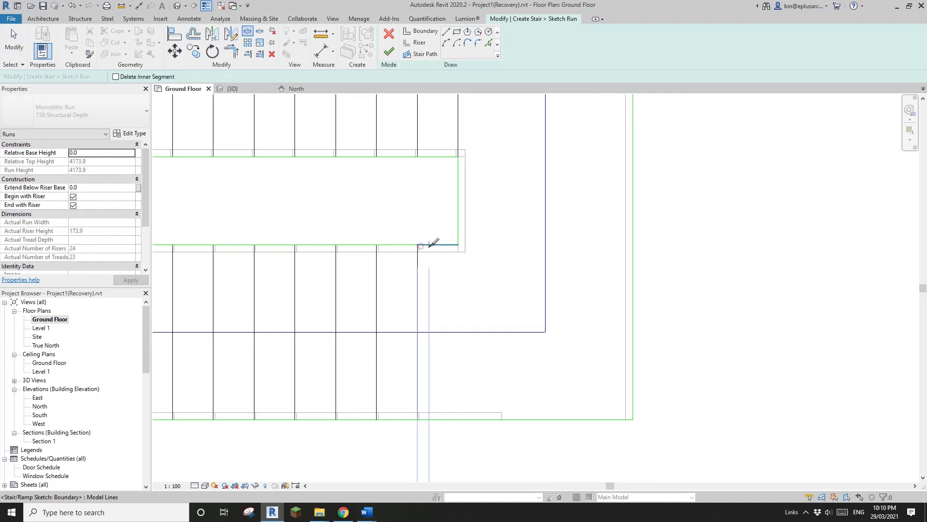
pyautogui.moveTo(424, 249); pyautogui.dragTo(472, 246, button='middle')
pyautogui.scroll(-2, 567, 224)
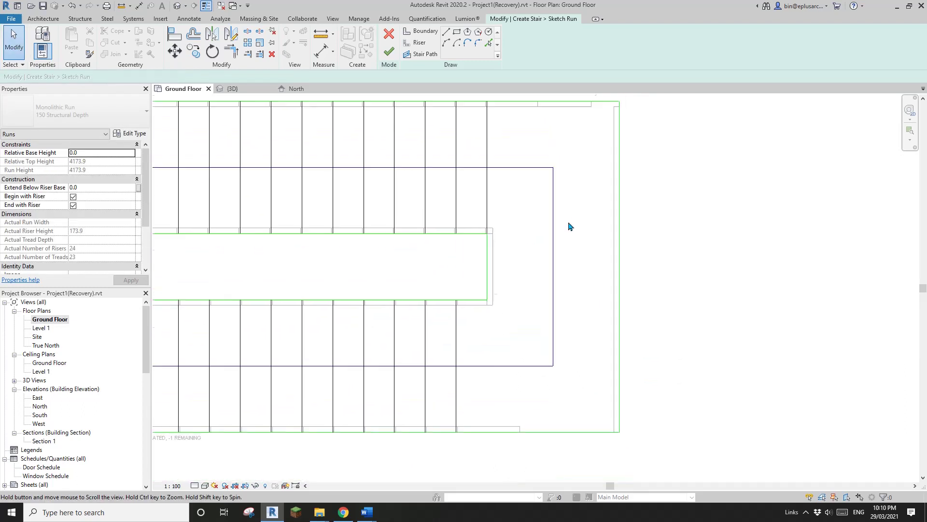
# Step: Split the upper flight's outer boundary at the riser beside the landing
pyautogui.scroll(1, 482, 179)
pyautogui.press('s')
pyautogui.press('l')
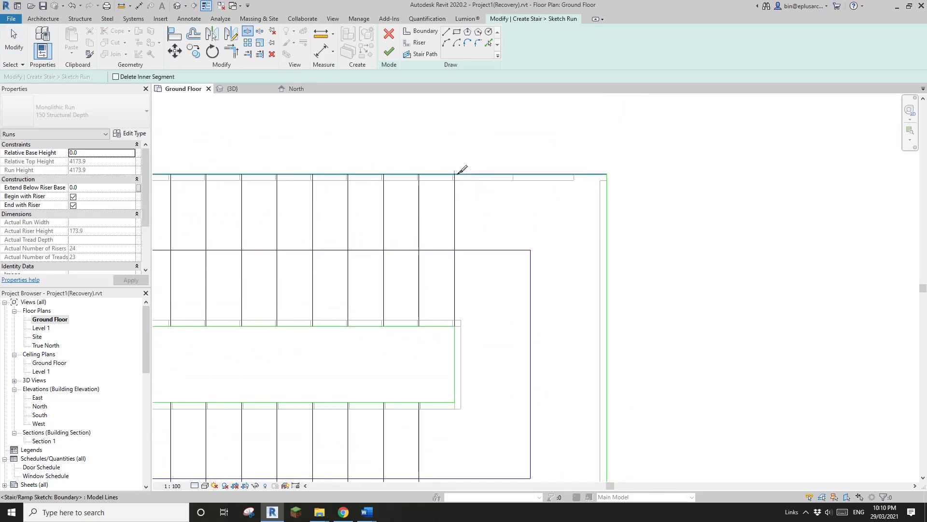
pyautogui.click(456, 174)
pyautogui.press('Escape')
pyautogui.scroll(-1, 473, 179)
pyautogui.click(461, 176)
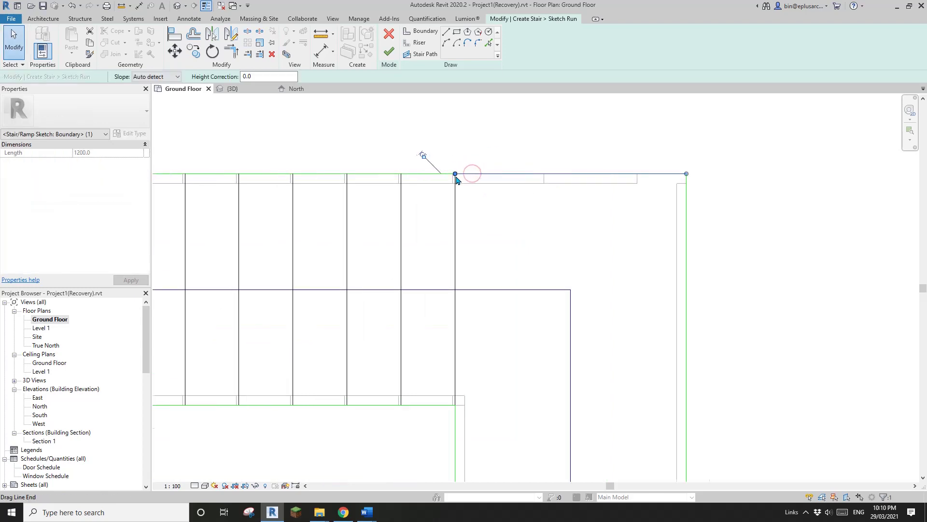
# Step: Finish the run sketch, return to the default 3D view and finish the stair edit
pyautogui.scroll(2, 461, 181)
pyautogui.scroll(-4, 461, 183)
pyautogui.click(464, 202)
pyautogui.scroll(-2, 463, 202)
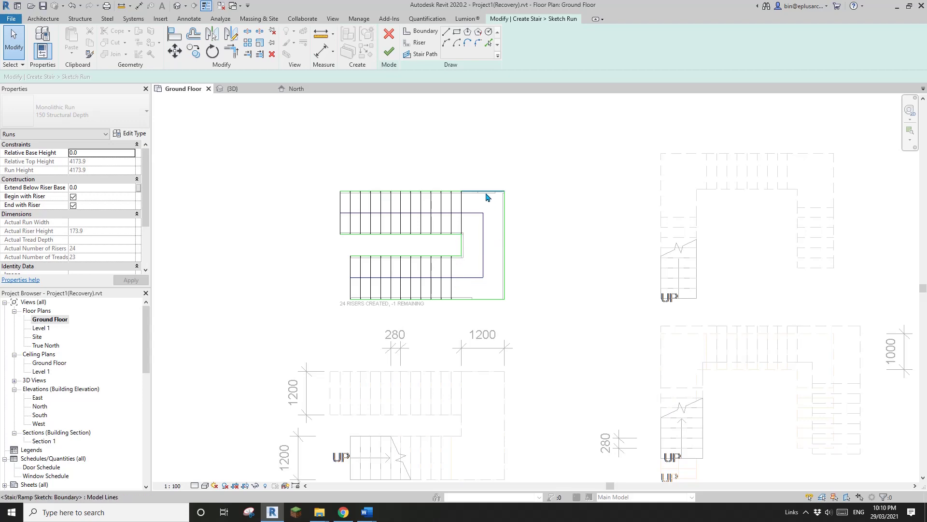
pyautogui.scroll(-1, 487, 197)
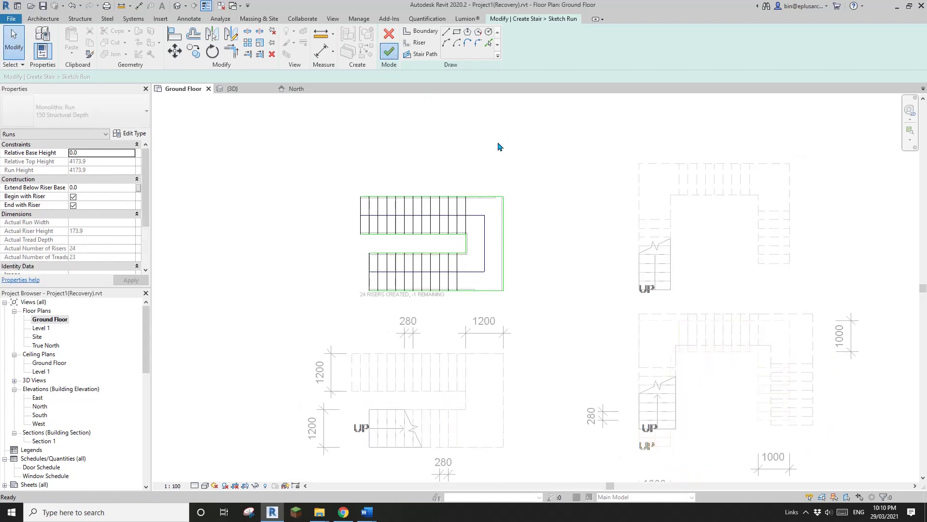
pyautogui.click(207, 5)
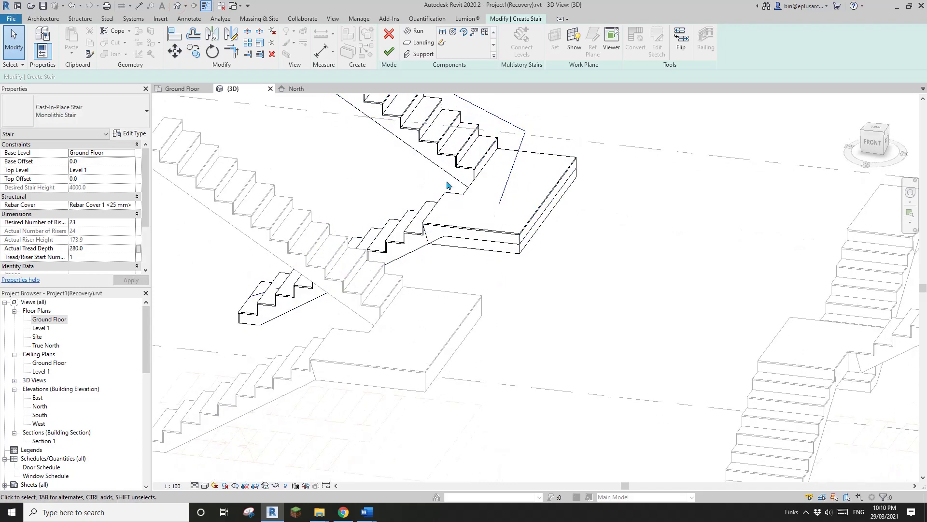
pyautogui.click(391, 50)
# Step: Examine the revised stair's landing, flights and undersides in 3D from the front and the back
pyautogui.scroll(4, 411, 209)
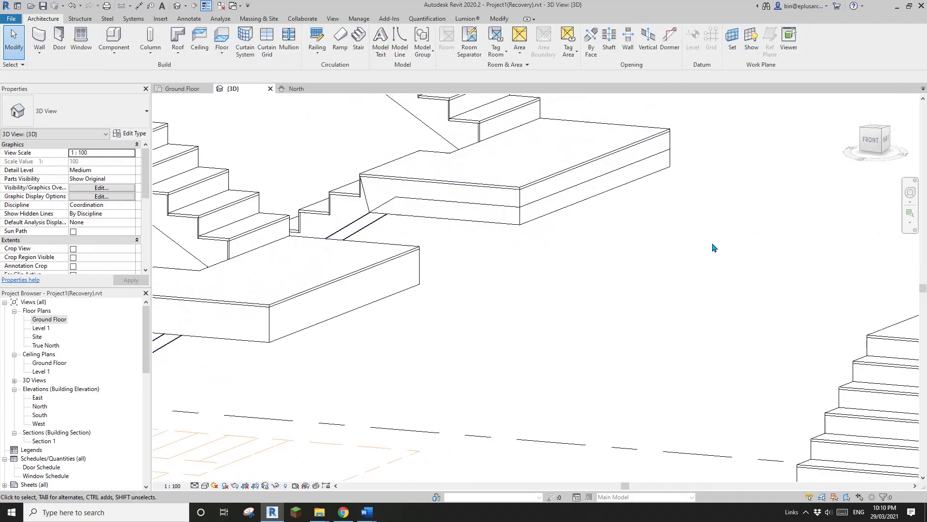
pyautogui.keyDown('shift'); pyautogui.moveTo(714, 248); pyautogui.dragTo(817, 233, button='middle'); pyautogui.keyUp('shift')
pyautogui.click(585, 211)
pyautogui.keyDown('shift'); pyautogui.moveTo(597, 216); pyautogui.dragTo(307, 284, button='middle'); pyautogui.keyUp('shift')
pyautogui.click(566, 283)
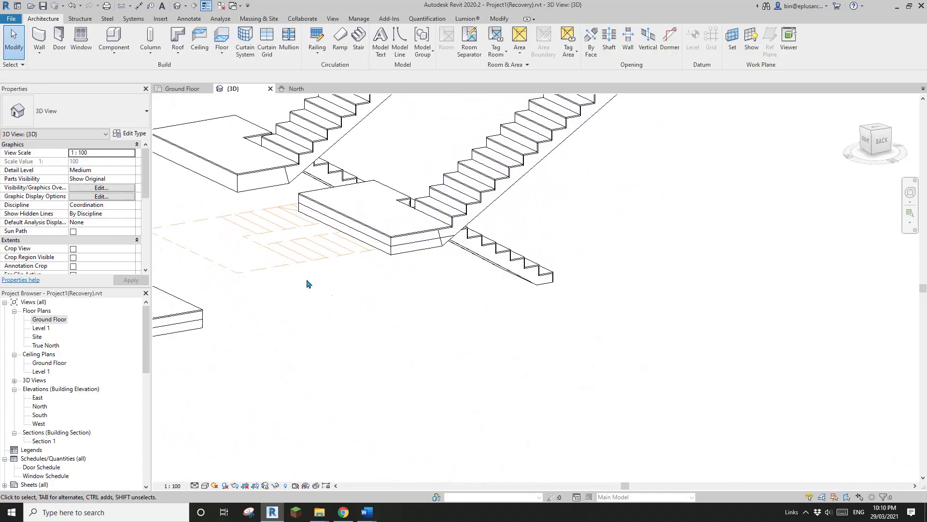
pyautogui.keyDown('shift'); pyautogui.moveTo(371, 299); pyautogui.dragTo(571, 274, button='middle'); pyautogui.keyUp('shift')
pyautogui.scroll(-1, 598, 287)
# Step: Move the revised two-flight stair farther from the neighbouring two-flight stair in the 3D view
pyautogui.click(621, 218)
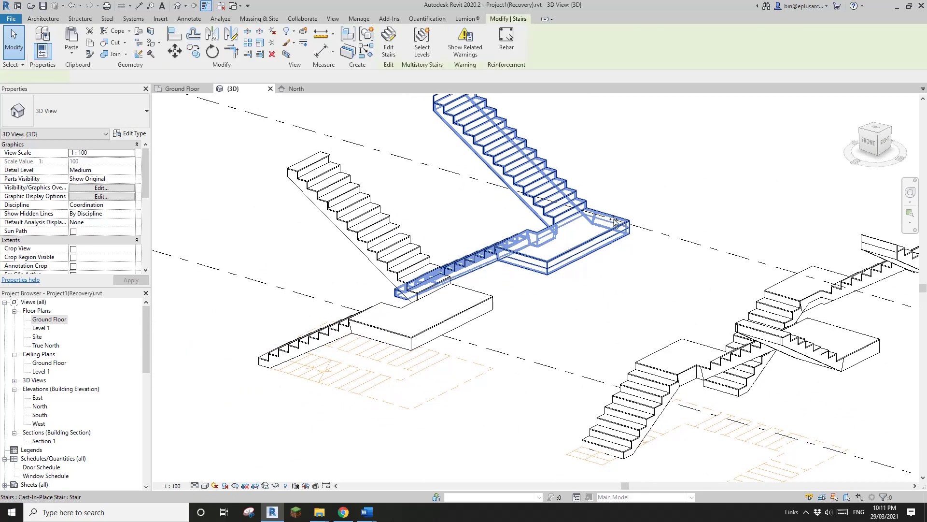
pyautogui.moveTo(615, 221); pyautogui.dragTo(668, 182)
pyautogui.click(673, 225)
pyautogui.moveTo(673, 237); pyautogui.dragTo(569, 265, button='middle')
pyautogui.click(530, 244)
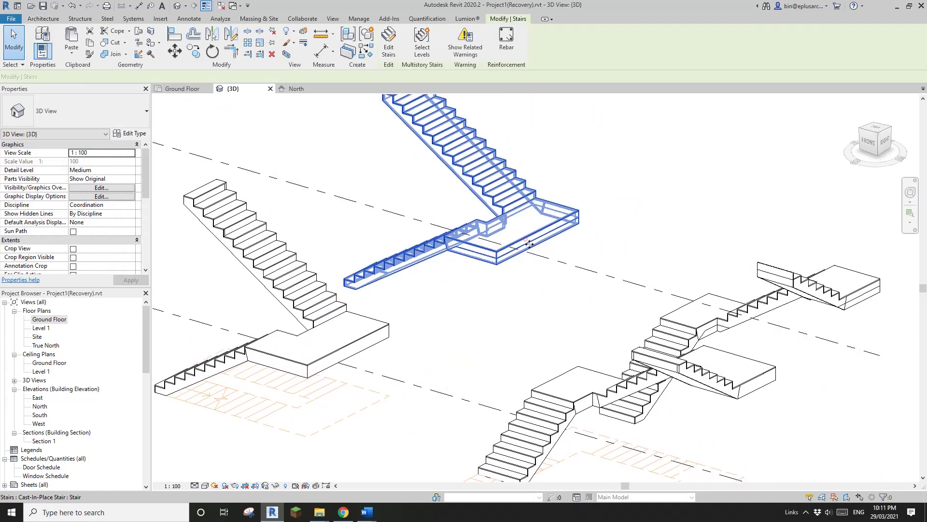
pyautogui.click(530, 244)
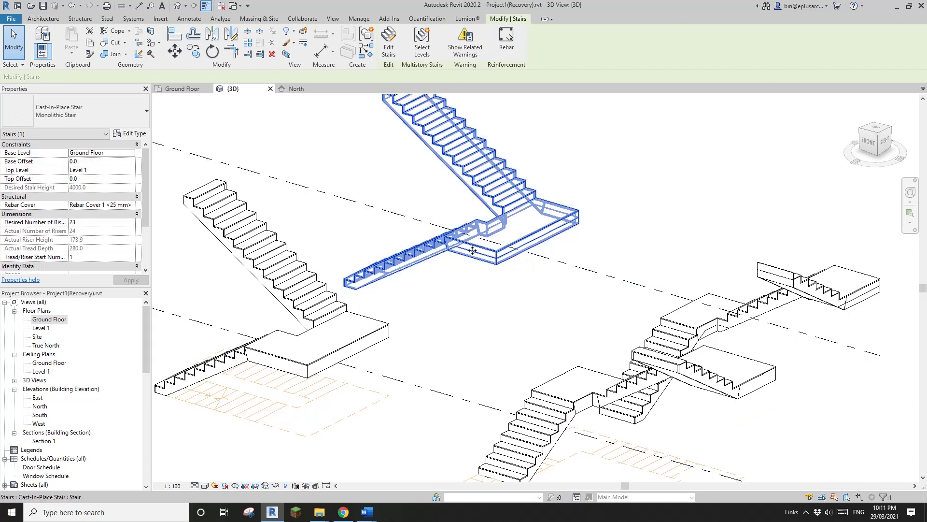
# Step: Compare all four stairs in 3D from a raised view on the opposite side
pyautogui.keyDown('shift'); pyautogui.moveTo(495, 267); pyautogui.dragTo(540, 281, button='middle'); pyautogui.keyUp('shift')
pyautogui.scroll(-1, 623, 269)
pyautogui.click(567, 248)
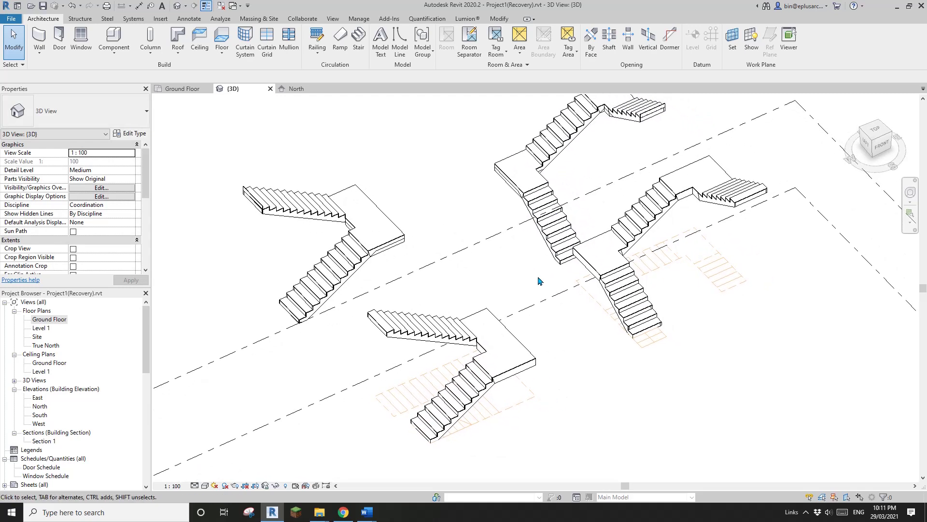
pyautogui.keyDown('shift'); pyautogui.moveTo(543, 280); pyautogui.dragTo(506, 281, button='middle'); pyautogui.keyUp('shift')
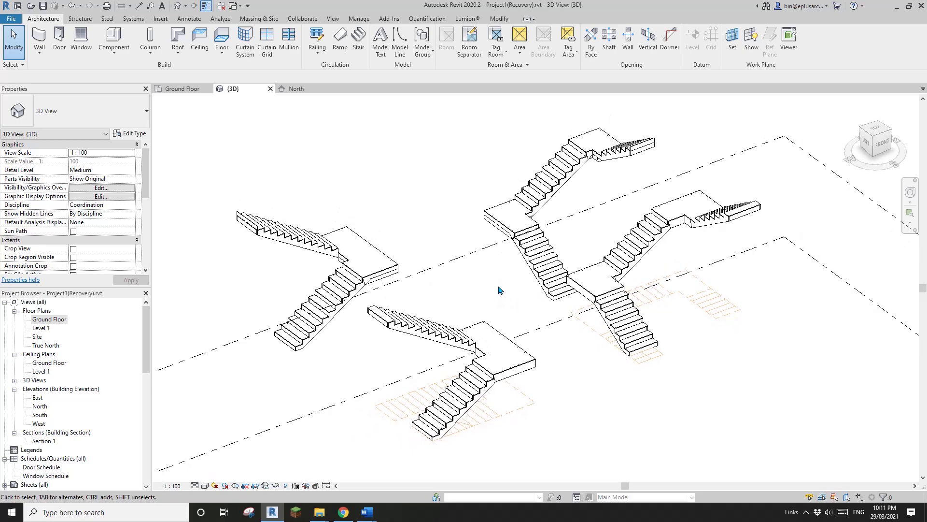